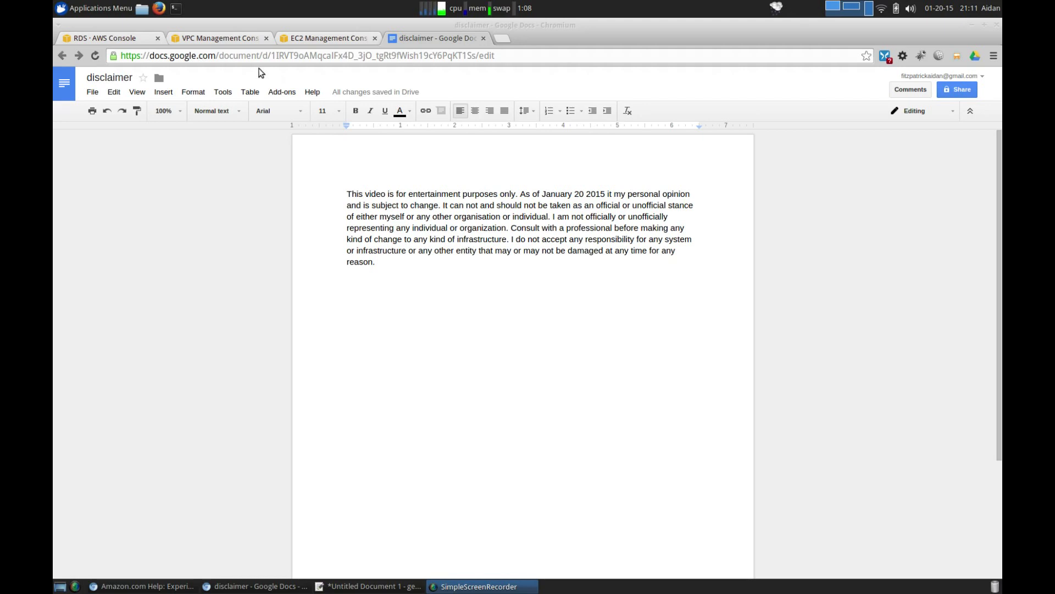
Switch to the VPC console, start the VPC Wizard and choose the VPC with Public and Private Subnets configuration
{"action": "left_click", "coordinate": [228, 40]}
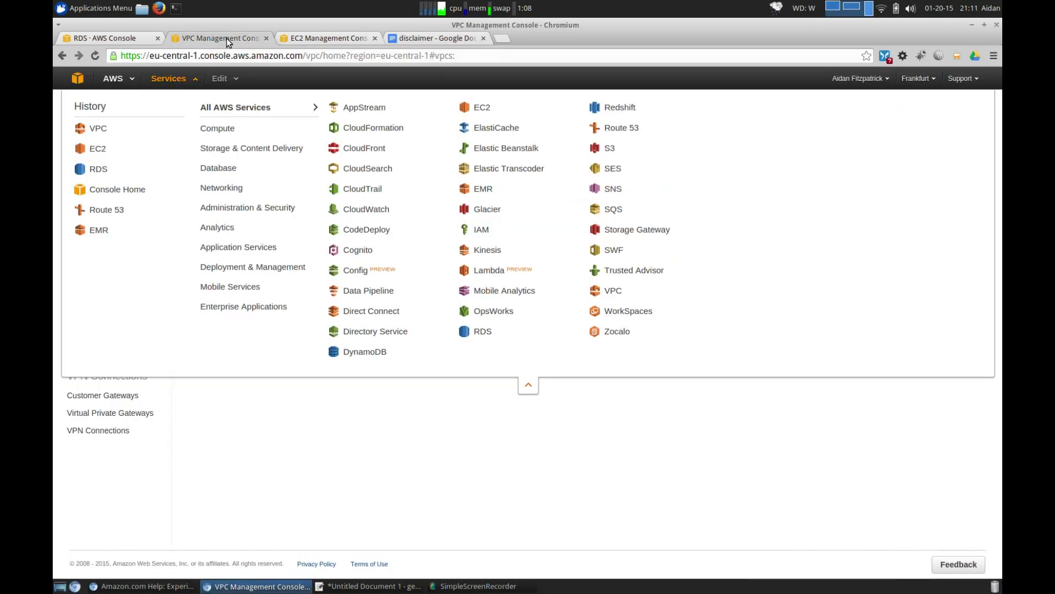
{"action": "left_click", "coordinate": [529, 385]}
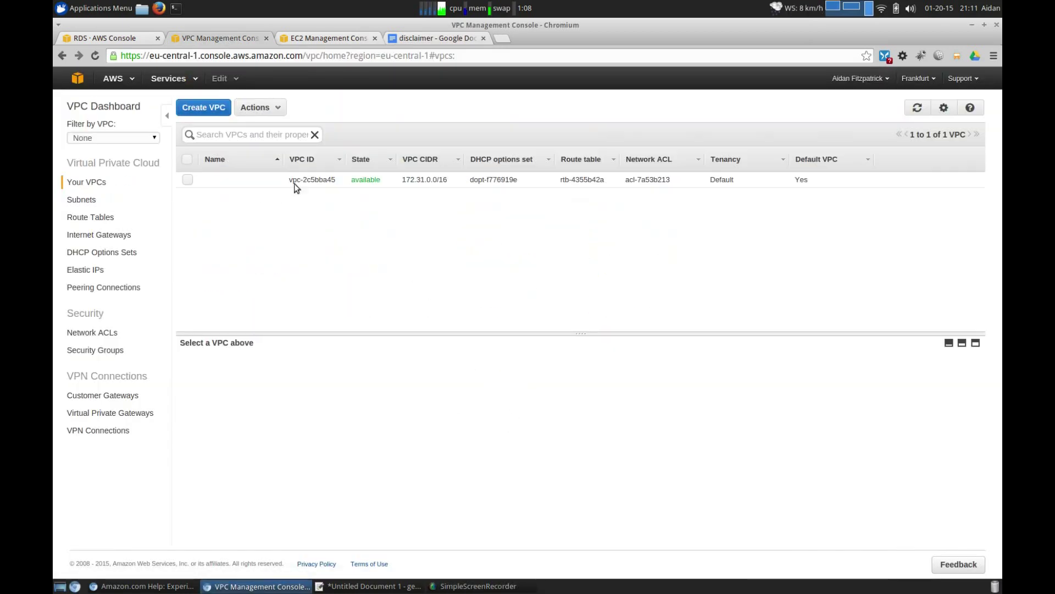
{"action": "left_click", "coordinate": [97, 111]}
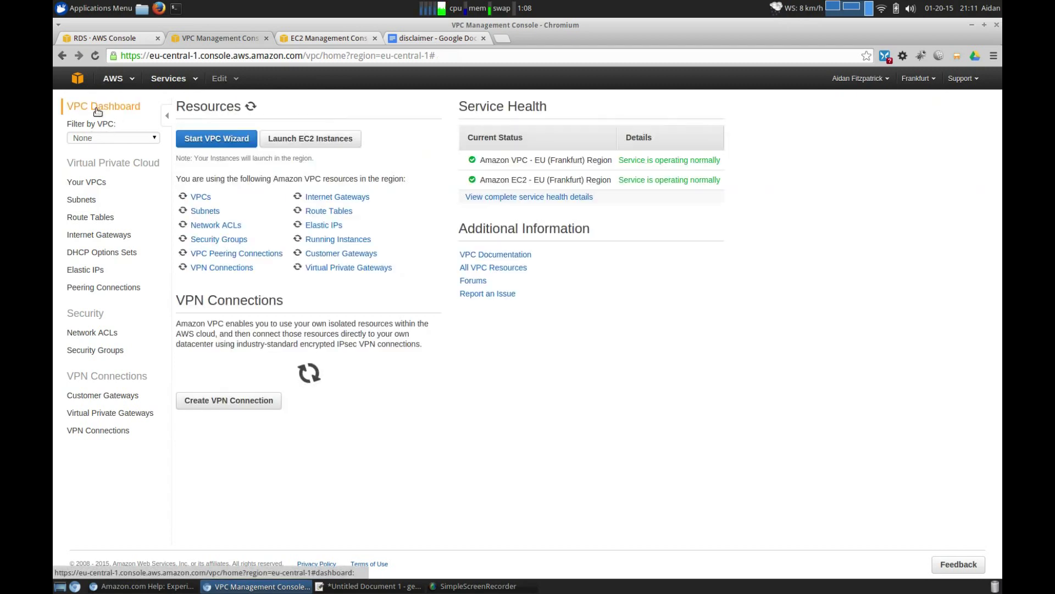
{"action": "left_click", "coordinate": [216, 139]}
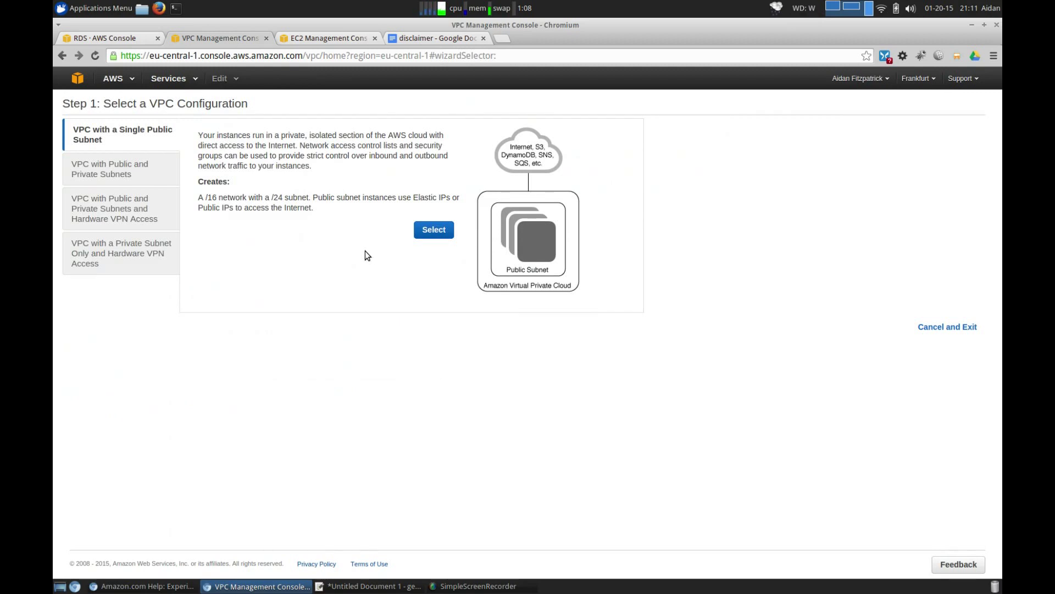
{"action": "left_click", "coordinate": [101, 177]}
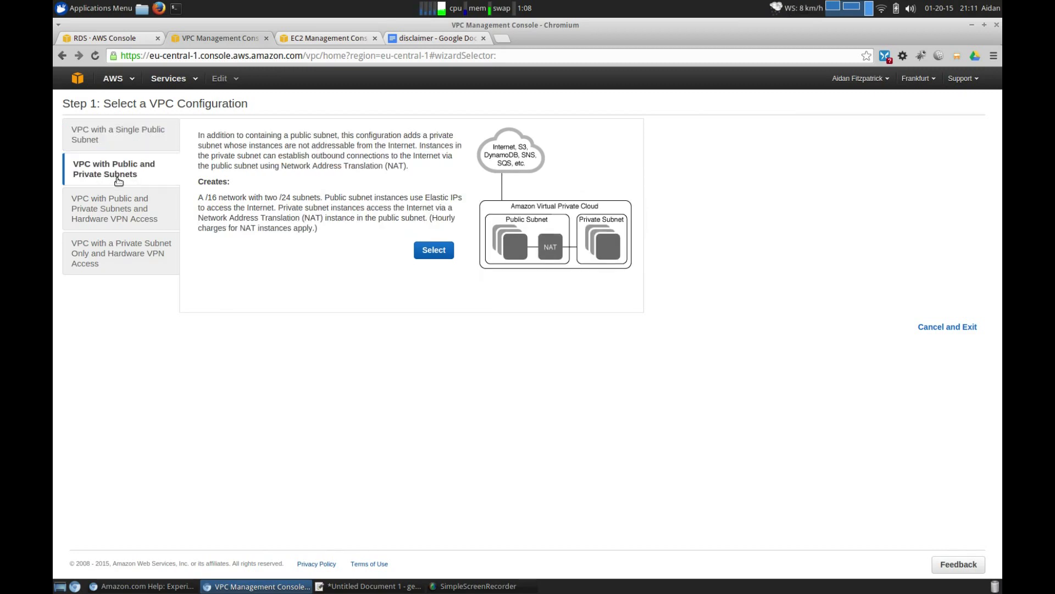
{"action": "left_click", "coordinate": [434, 250]}
Name the VPC main, create it with the wizard's default subnets and acknowledge its creation
{"action": "left_click", "coordinate": [227, 143]}
{"action": "type", "text": "main"}
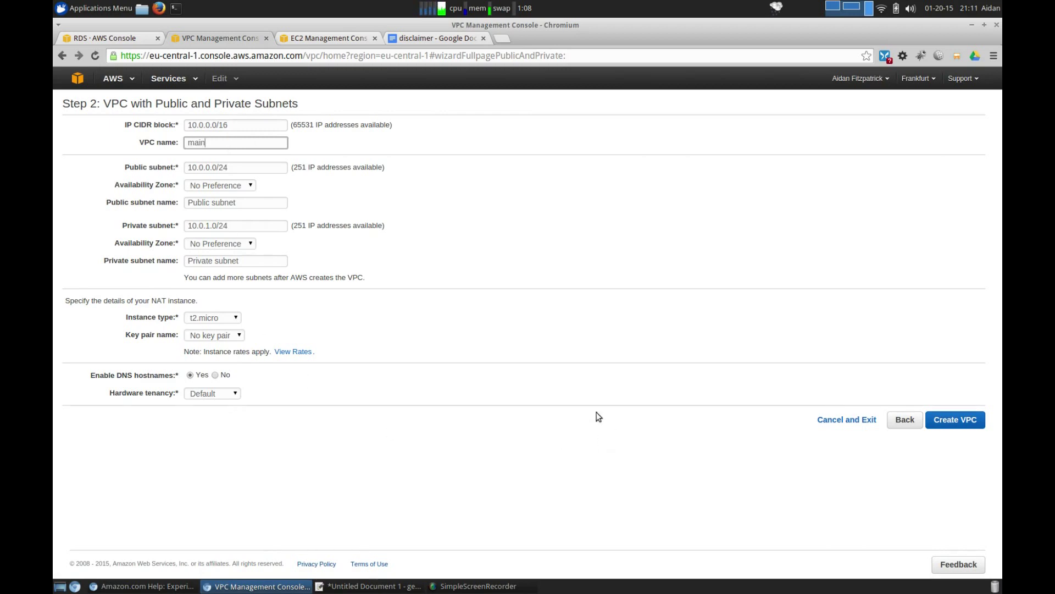
{"action": "left_click", "coordinate": [967, 420]}
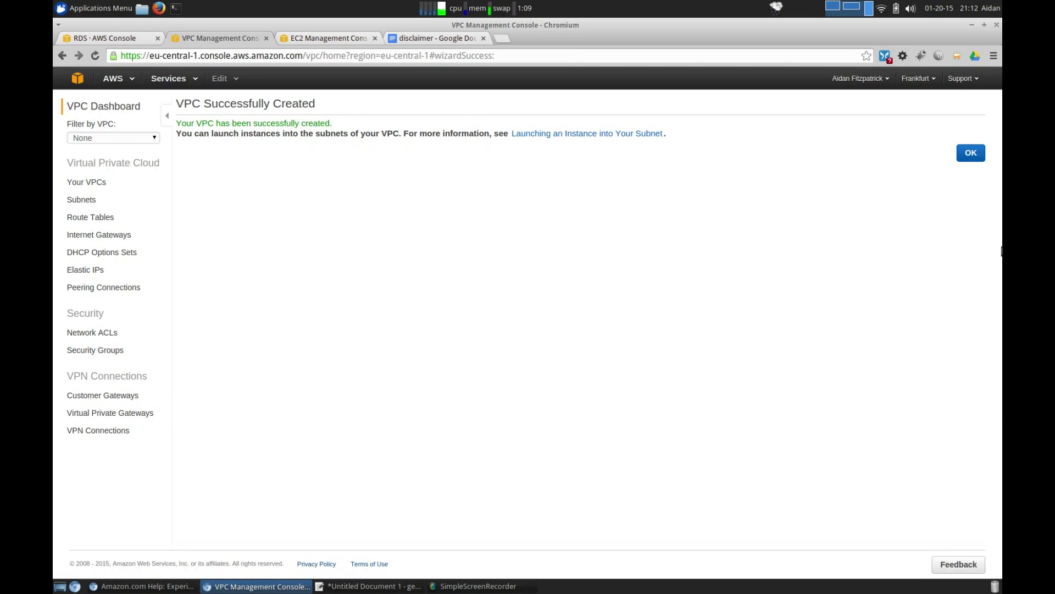
{"action": "left_click", "coordinate": [971, 153]}
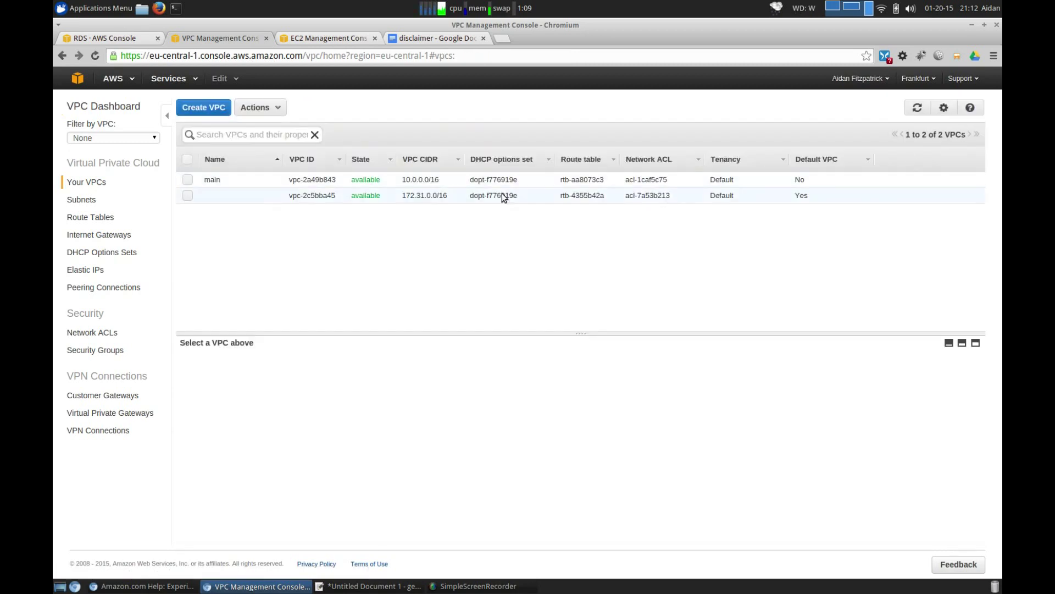
Look up the main VPC's ID and CIDR in its summary, and open the list of subnets
{"action": "left_click", "coordinate": [384, 179]}
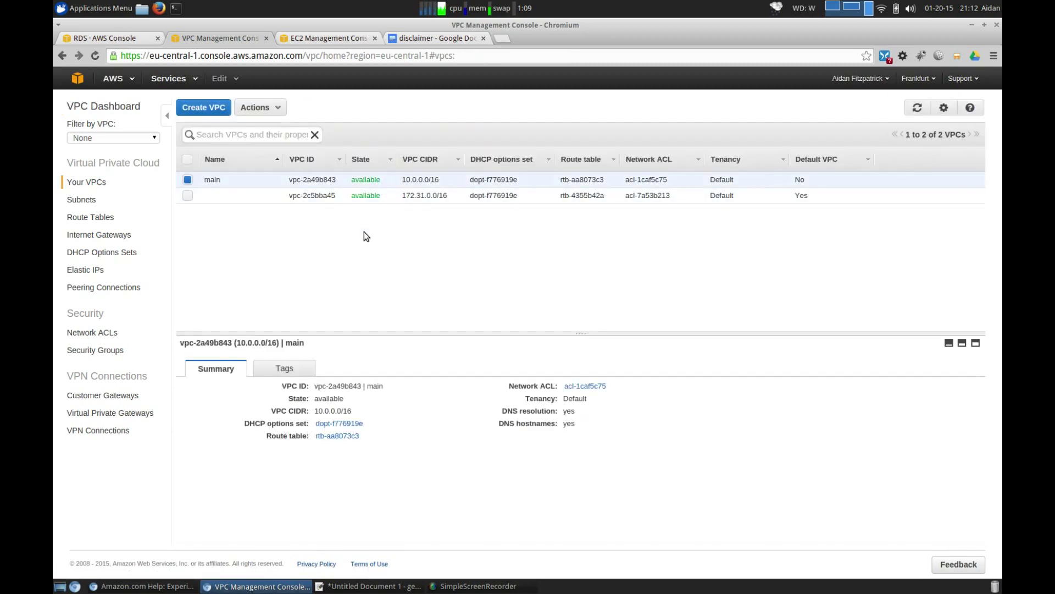
{"action": "key", "text": "alt+Tab"}
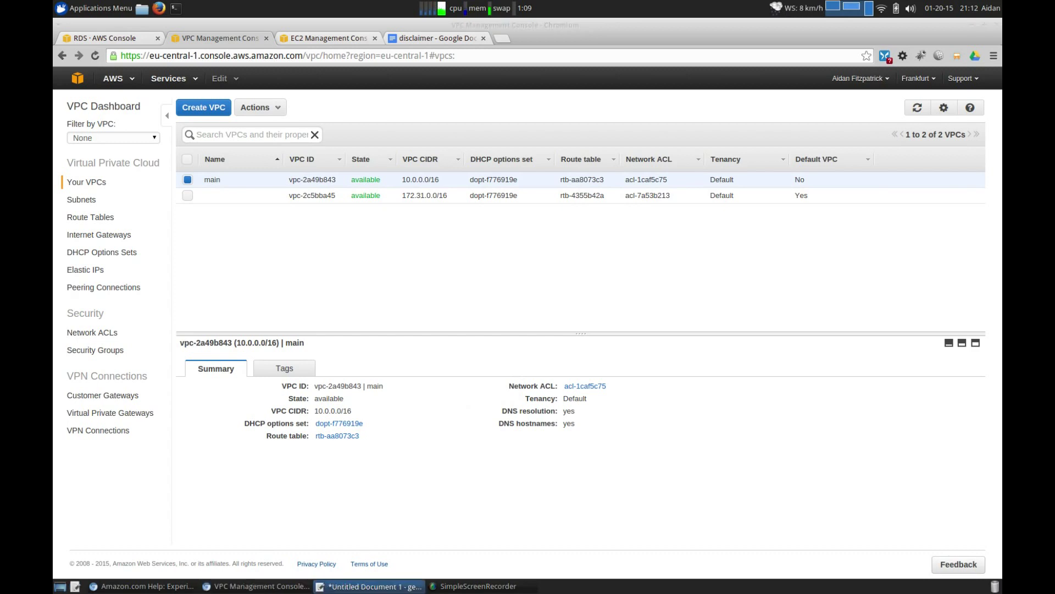
{"action": "double_click", "coordinate": [343, 386]}
{"action": "triple_click", "coordinate": [343, 385]}
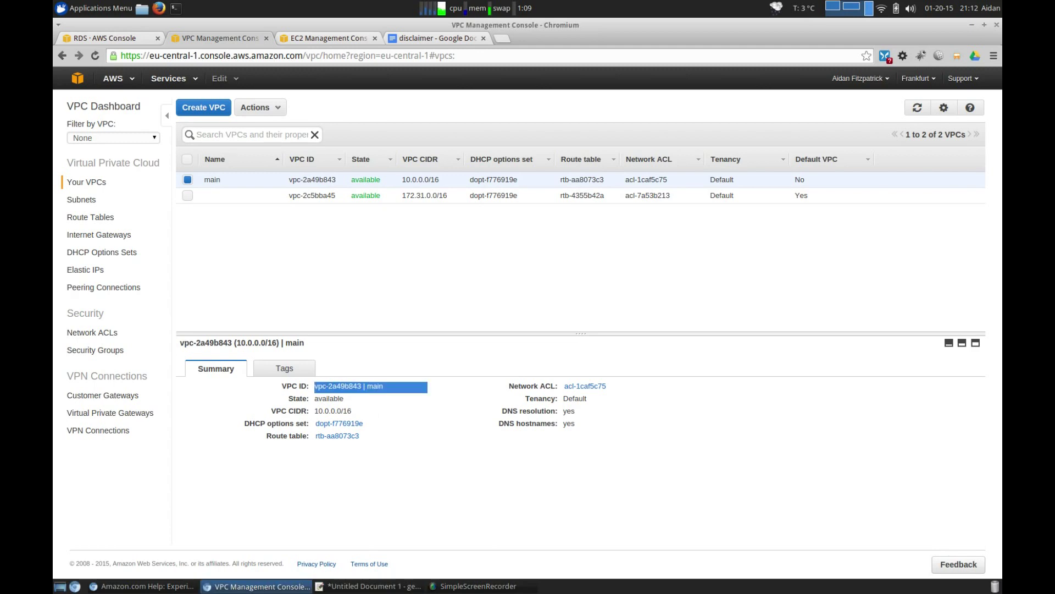
{"action": "key", "text": "ctrl+n"}
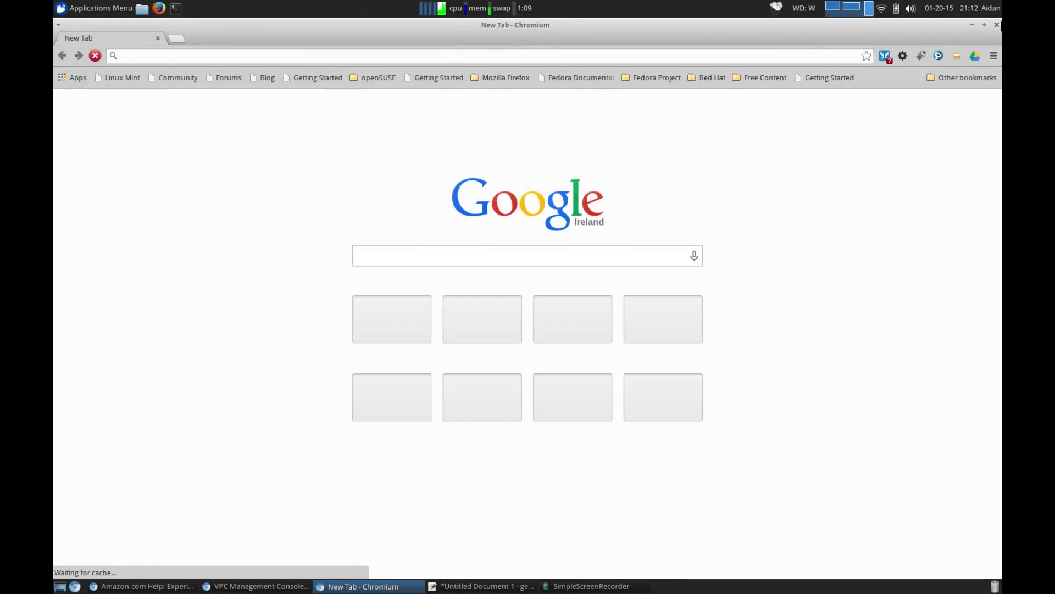
{"action": "key", "text": "ctrl+w"}
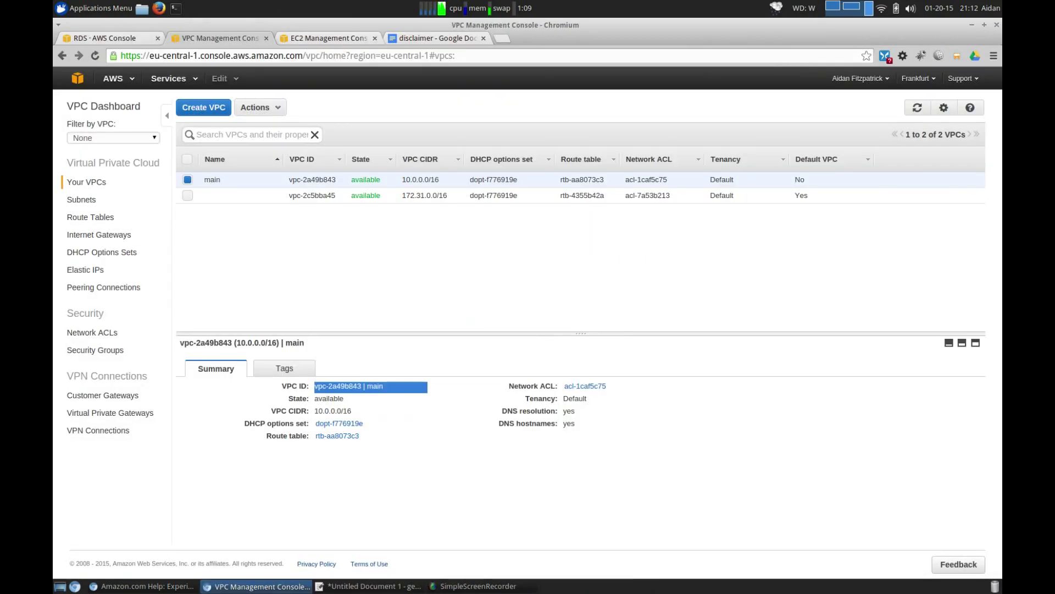
{"action": "key", "text": "alt+Tab"}
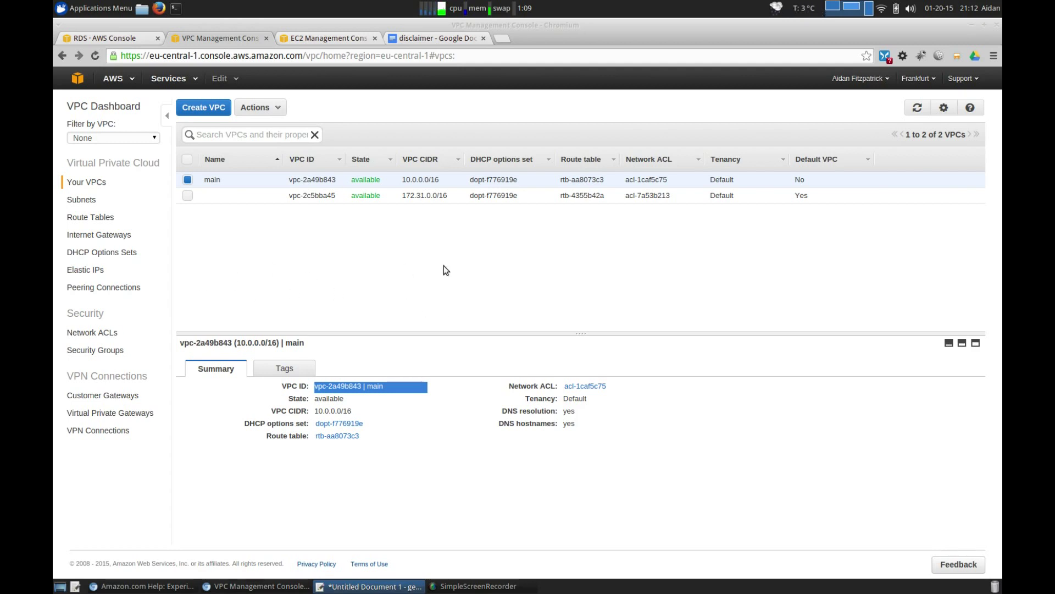
{"action": "left_click", "coordinate": [341, 411]}
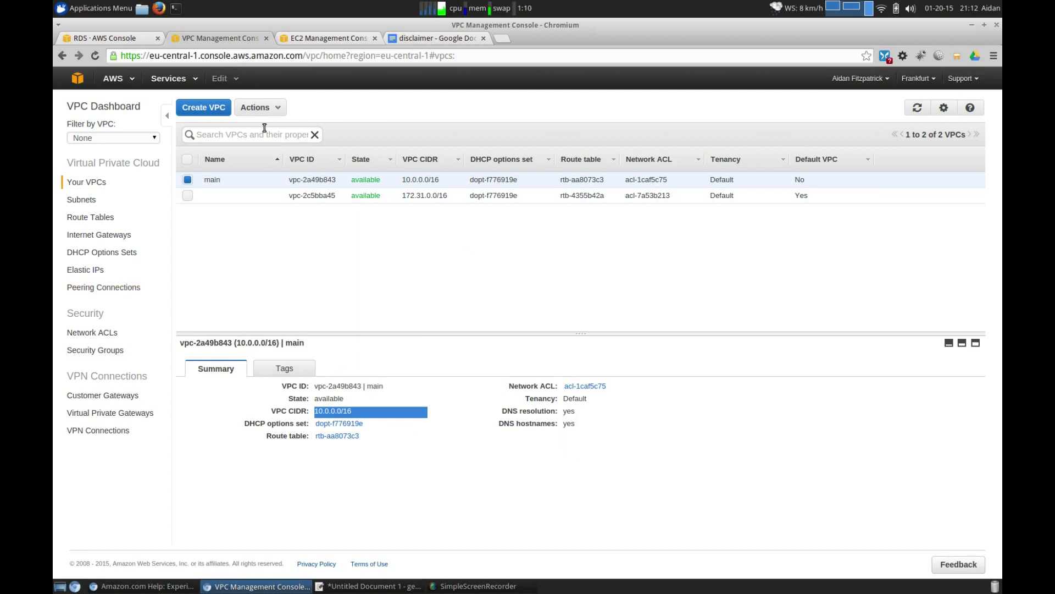
{"action": "left_click", "coordinate": [83, 200]}
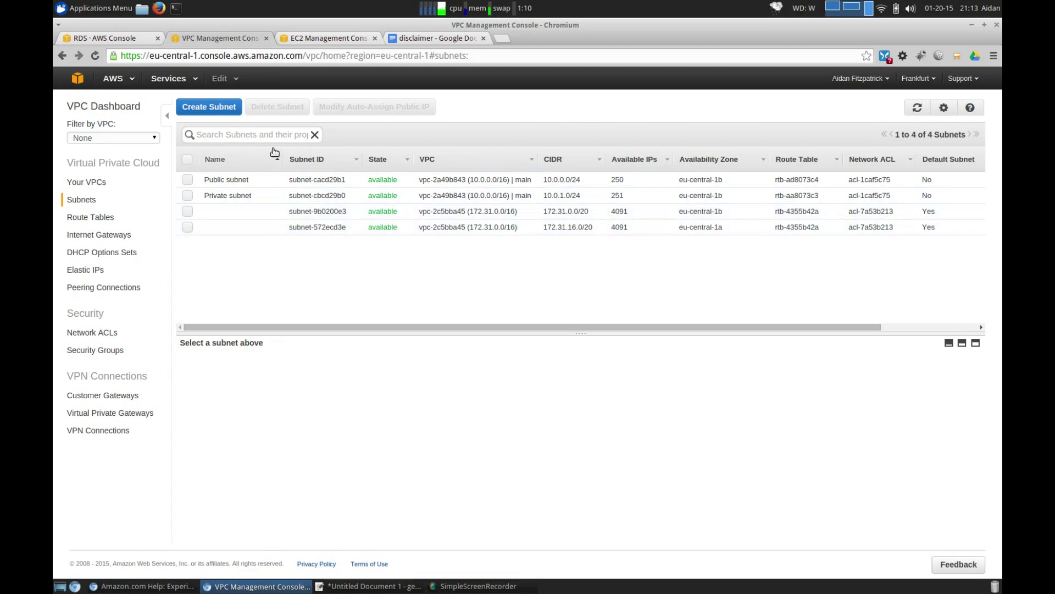
{"action": "left_click", "coordinate": [217, 107]}
{"action": "left_click", "coordinate": [546, 247]}
{"action": "type", "text": "rds"}
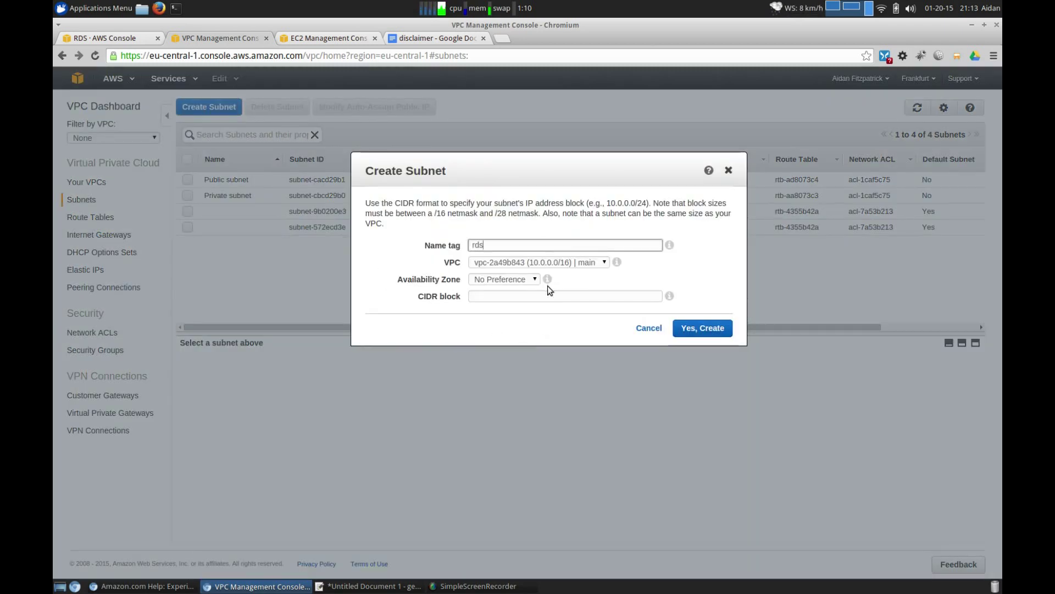
{"action": "left_click", "coordinate": [526, 262]}
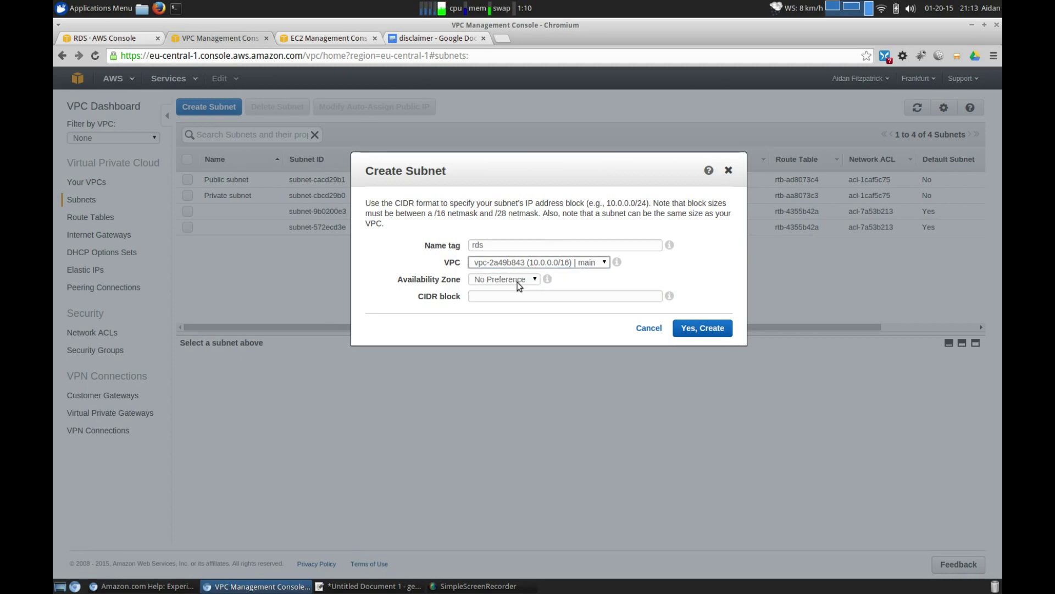
{"action": "left_click", "coordinate": [650, 328]}
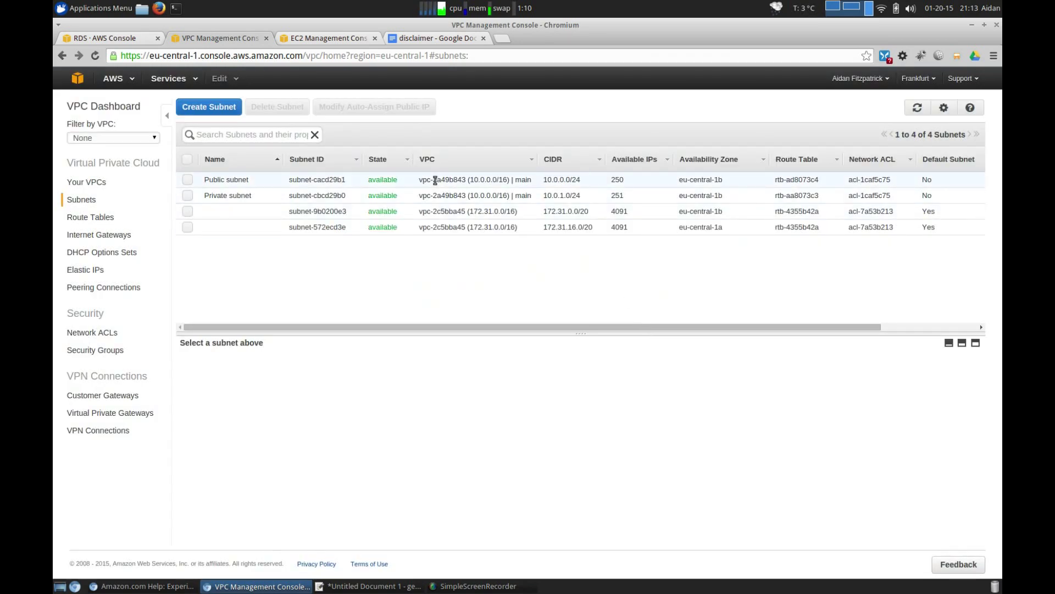
Check the private subnet's availability zone and create subnet rds2 in the main VPC, in zone eu-central-1a with CIDR block 10.0.3.0/24
{"action": "left_click", "coordinate": [437, 195]}
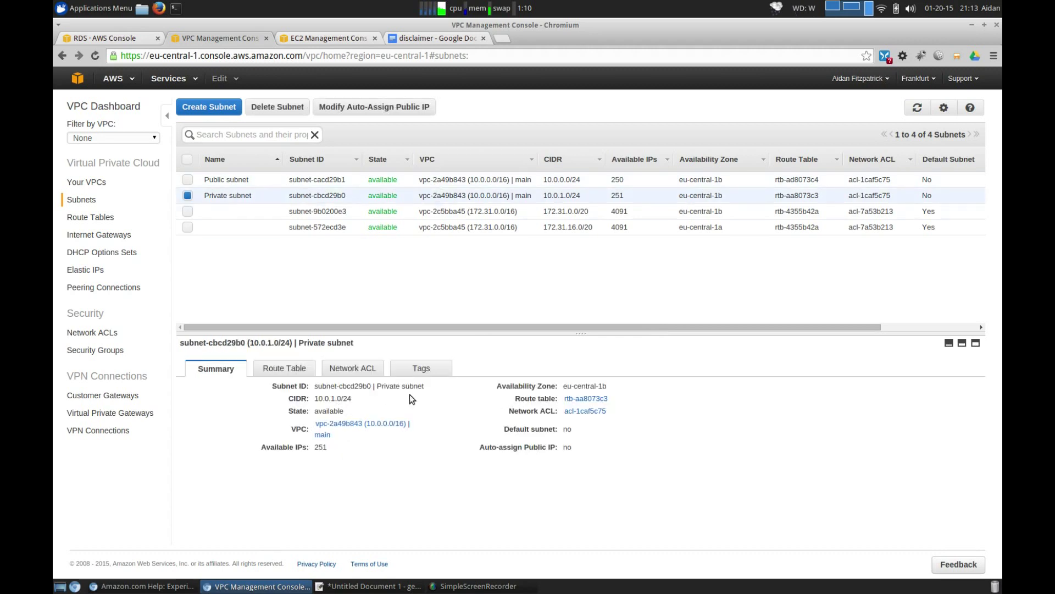
{"action": "triple_click", "coordinate": [598, 385]}
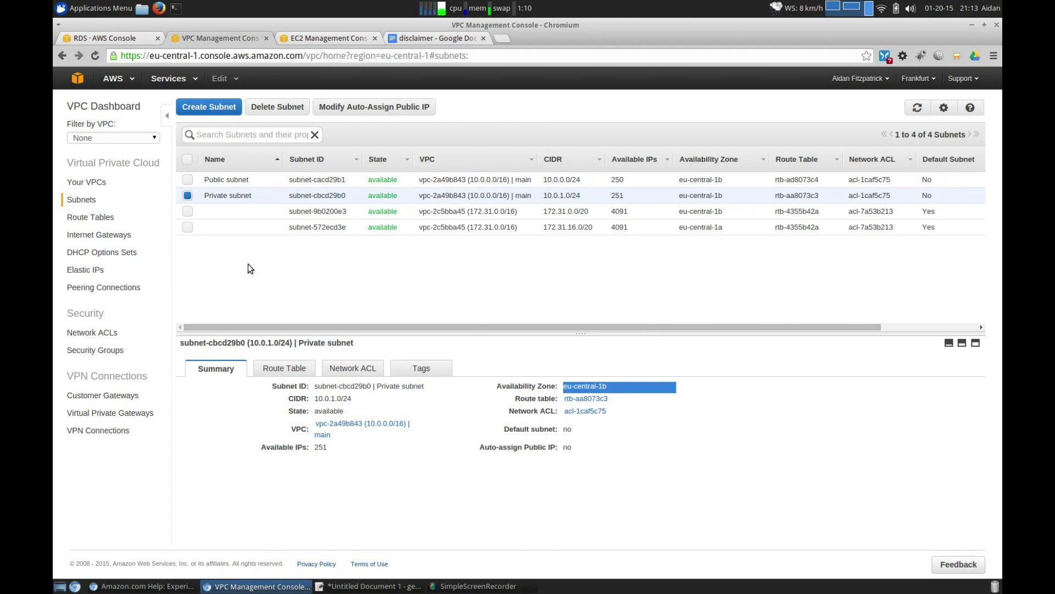
{"action": "left_click", "coordinate": [240, 108]}
{"action": "left_click", "coordinate": [518, 245]}
{"action": "type", "text": "rds2"}
{"action": "left_click", "coordinate": [516, 278]}
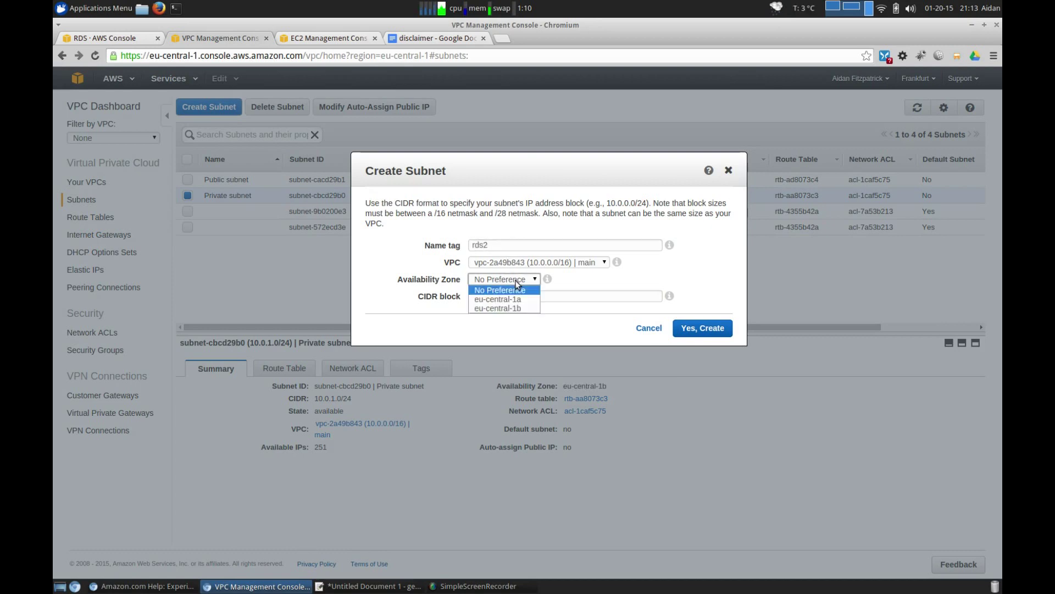
{"action": "left_click", "coordinate": [522, 298]}
{"action": "left_click", "coordinate": [521, 297]}
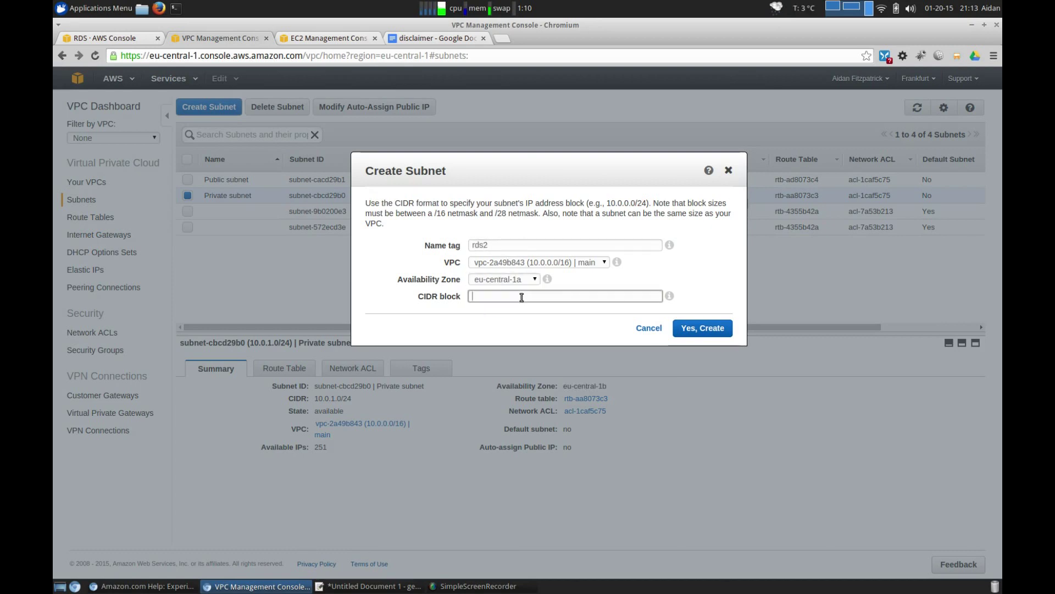
{"action": "type", "text": "10.0"}
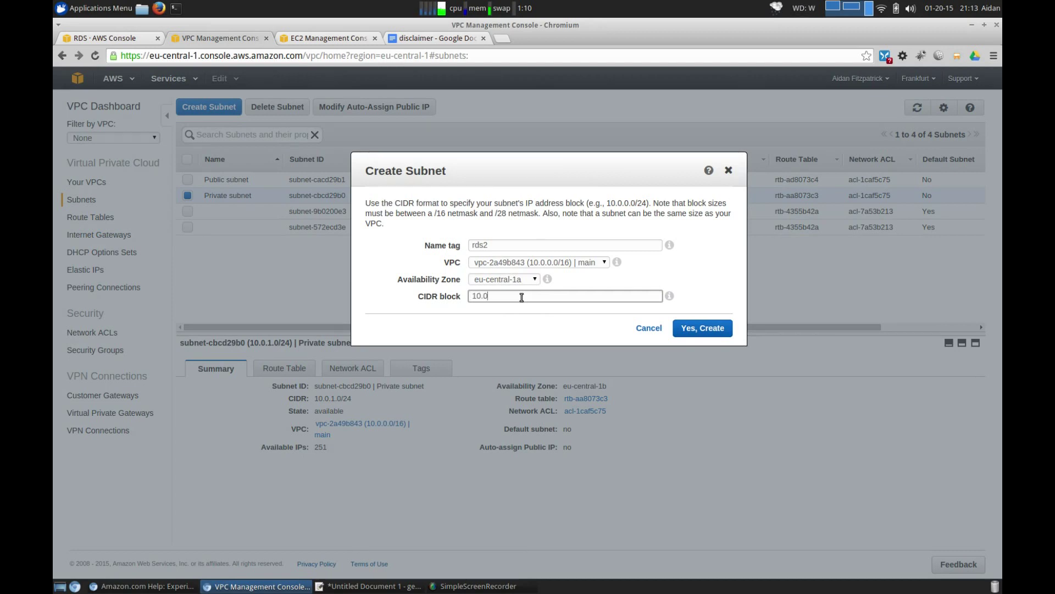
{"action": "type", "text": ".3.0/24"}
{"action": "left_click", "coordinate": [704, 330]}
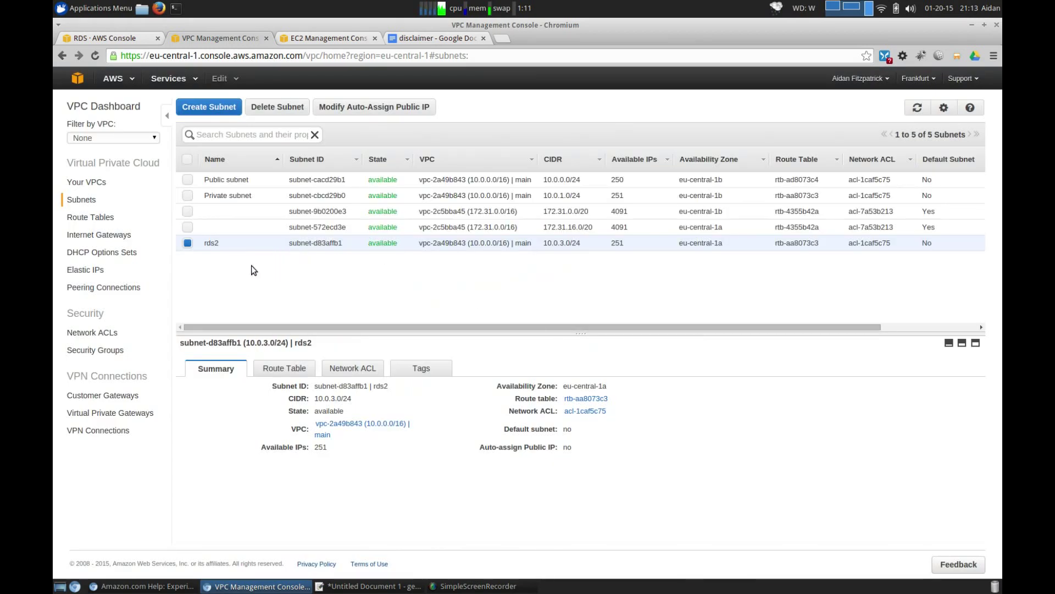
Switch to the RDS console and delete the existing DB subnet group rds
{"action": "left_click", "coordinate": [126, 38]}
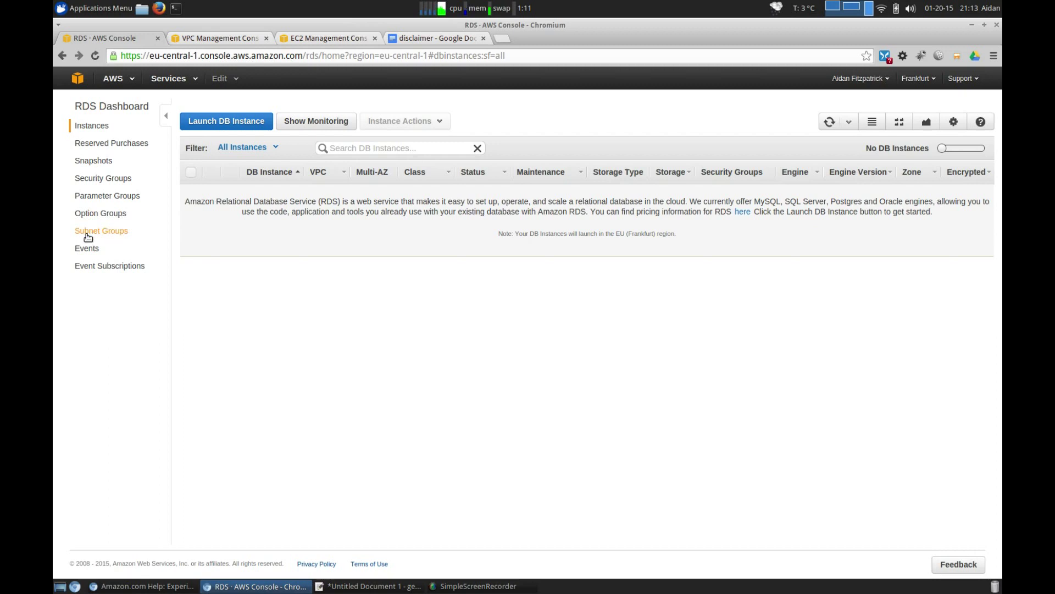
{"action": "left_click", "coordinate": [88, 237]}
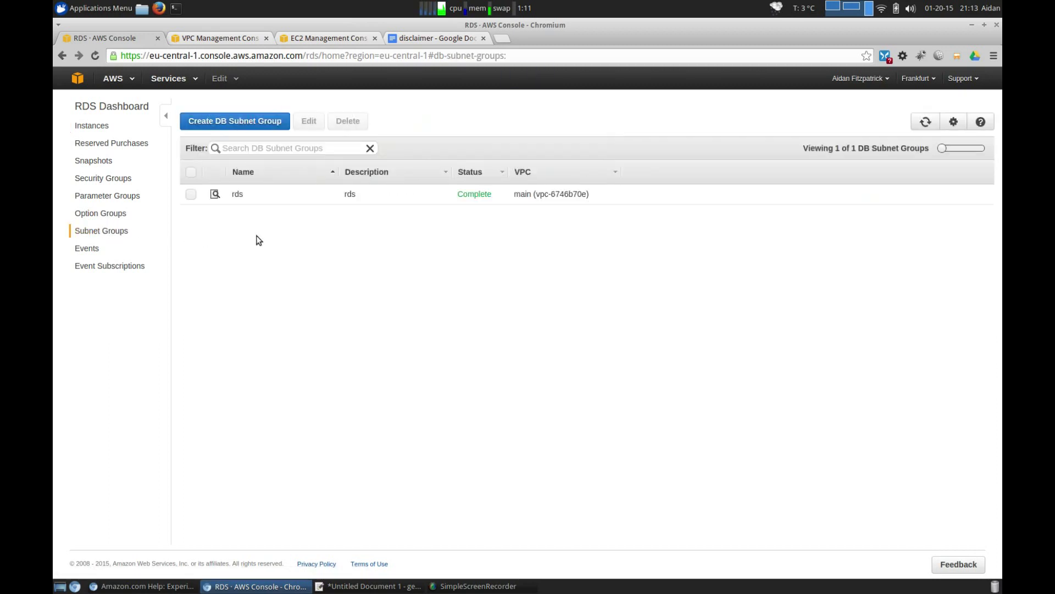
{"action": "left_click", "coordinate": [191, 195]}
{"action": "left_click", "coordinate": [348, 121]}
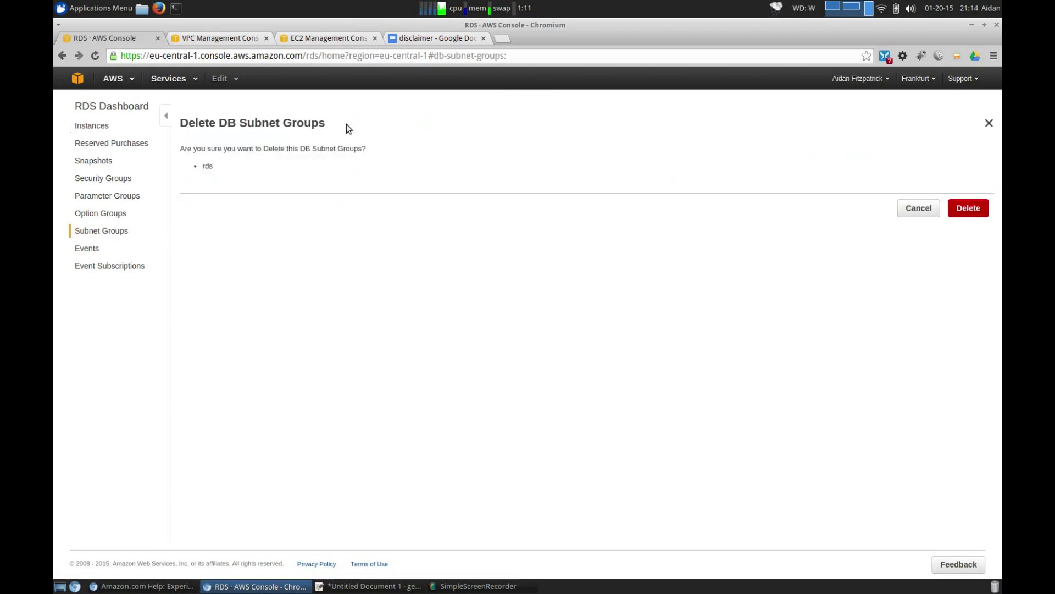
{"action": "left_click", "coordinate": [977, 212]}
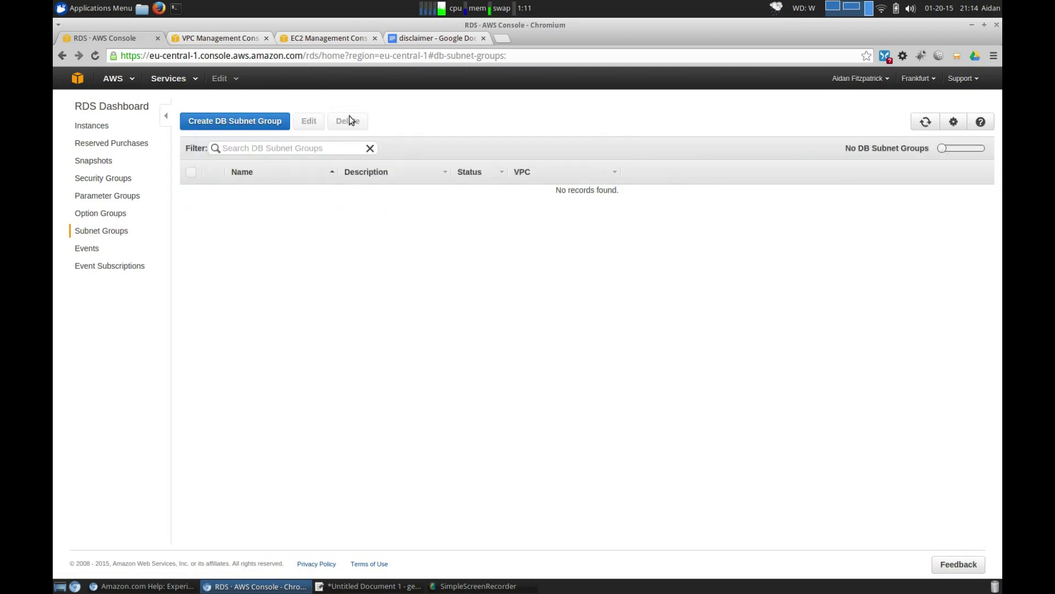
Start a new DB subnet group with name rds, description rds and the main VPC
{"action": "left_click", "coordinate": [251, 121]}
{"action": "left_click", "coordinate": [363, 181]}
{"action": "type", "text": "rds"}
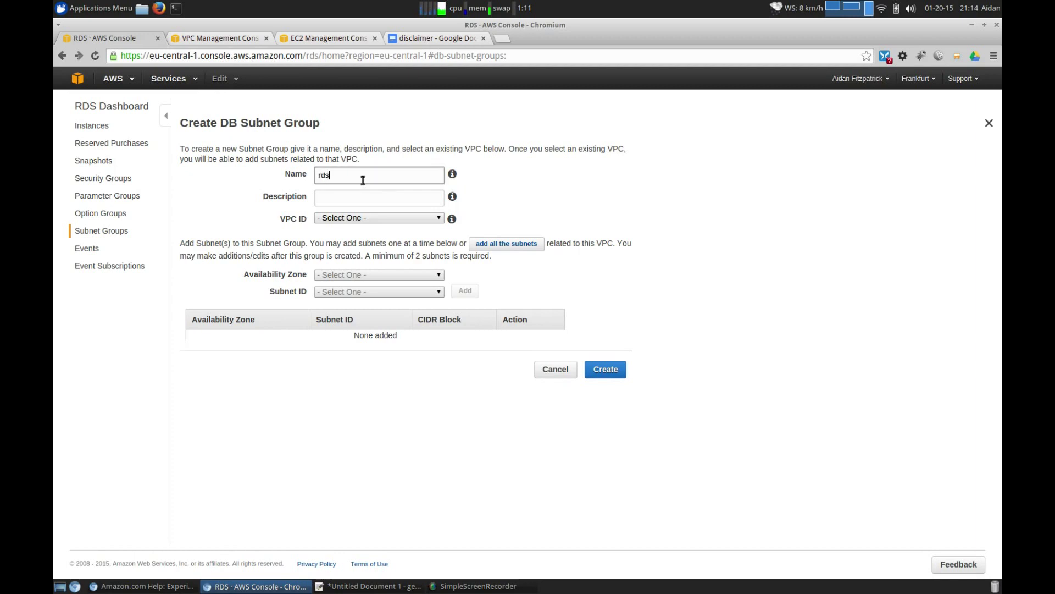
{"action": "left_click", "coordinate": [347, 196]}
{"action": "type", "text": "rds"}
{"action": "left_click", "coordinate": [346, 222]}
{"action": "left_click", "coordinate": [377, 238]}
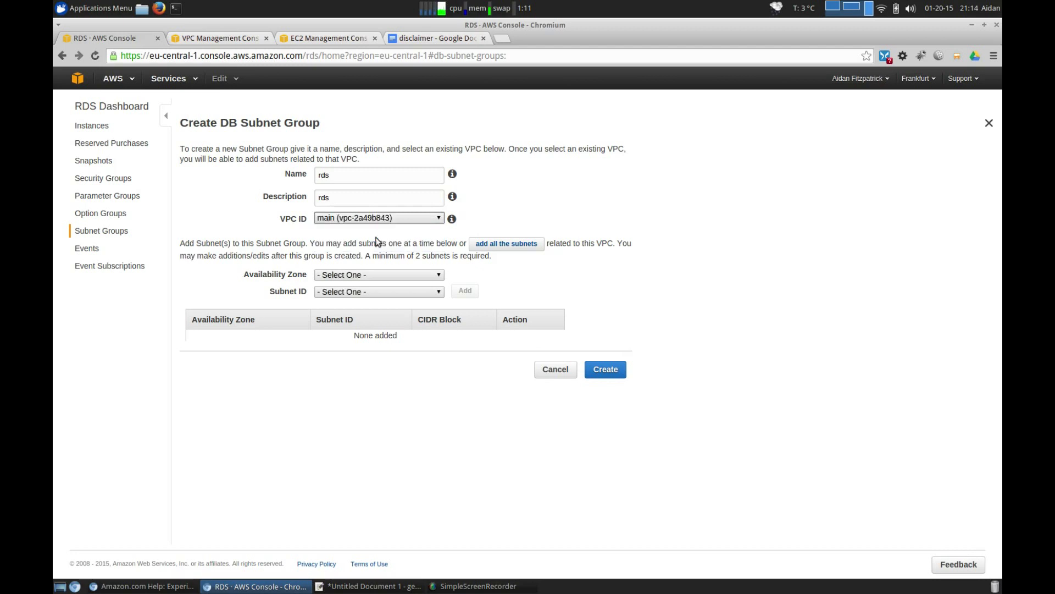
Add subnet-d83affb1 (10.0.3.0/24) in zone eu-central-1a to the DB subnet group, checking its ID in the VPC console
{"action": "left_click", "coordinate": [404, 275]}
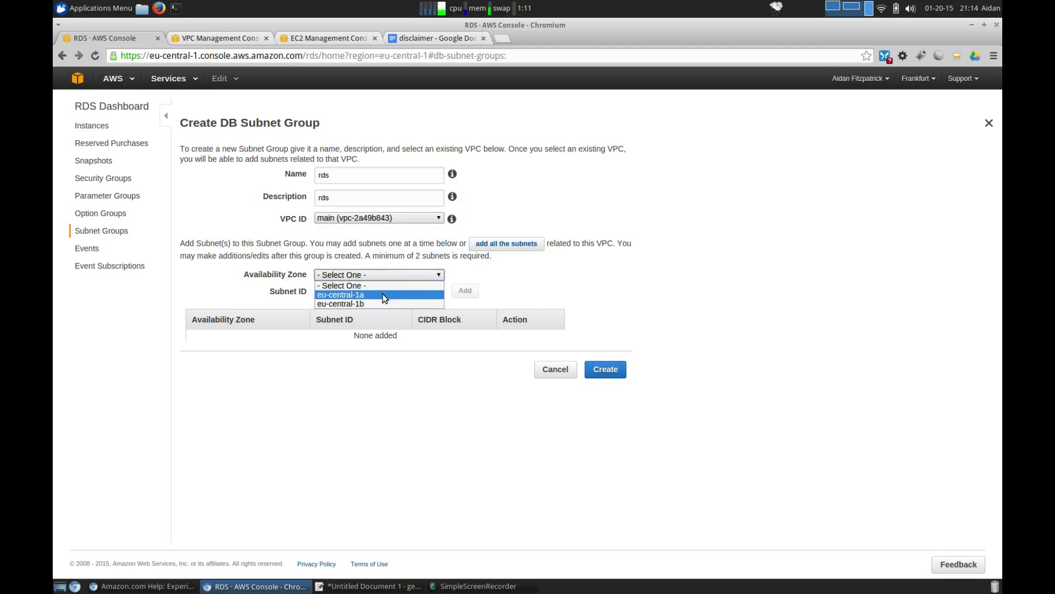
{"action": "left_click", "coordinate": [384, 295]}
{"action": "left_click", "coordinate": [382, 291]}
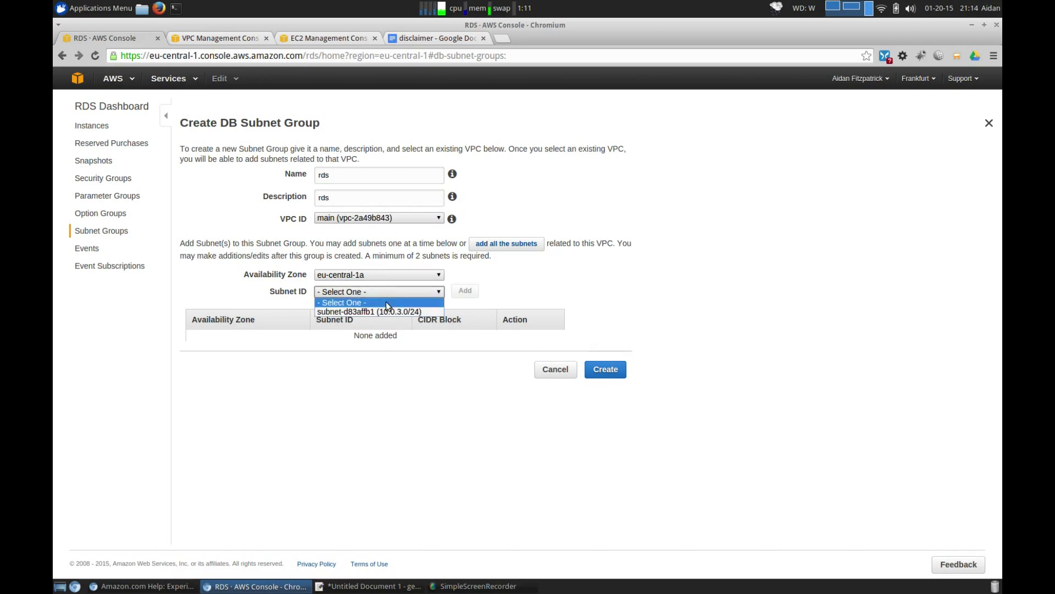
{"action": "left_click", "coordinate": [386, 311]}
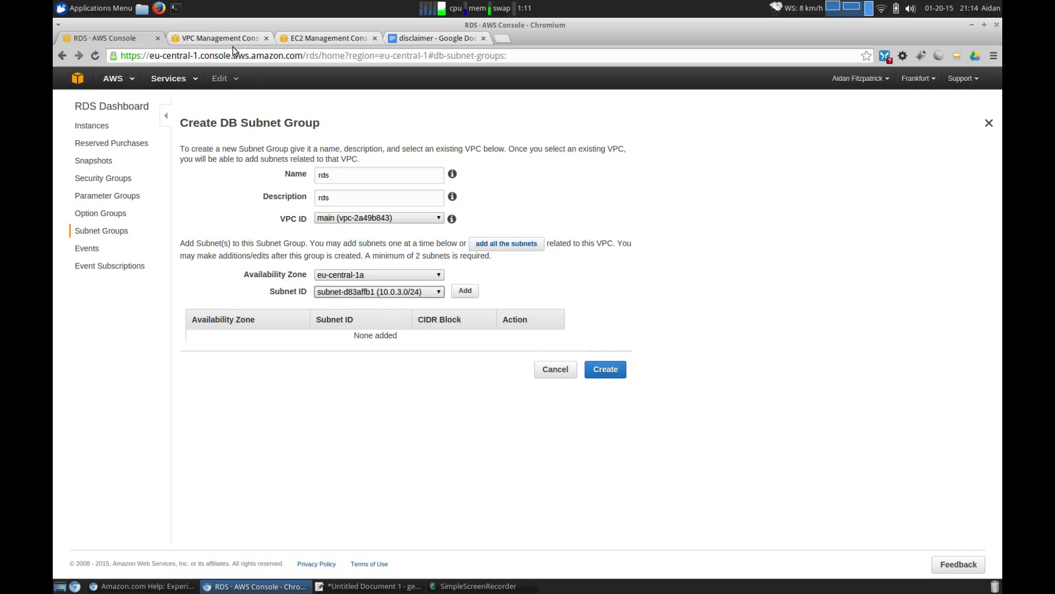
{"action": "left_click", "coordinate": [222, 39]}
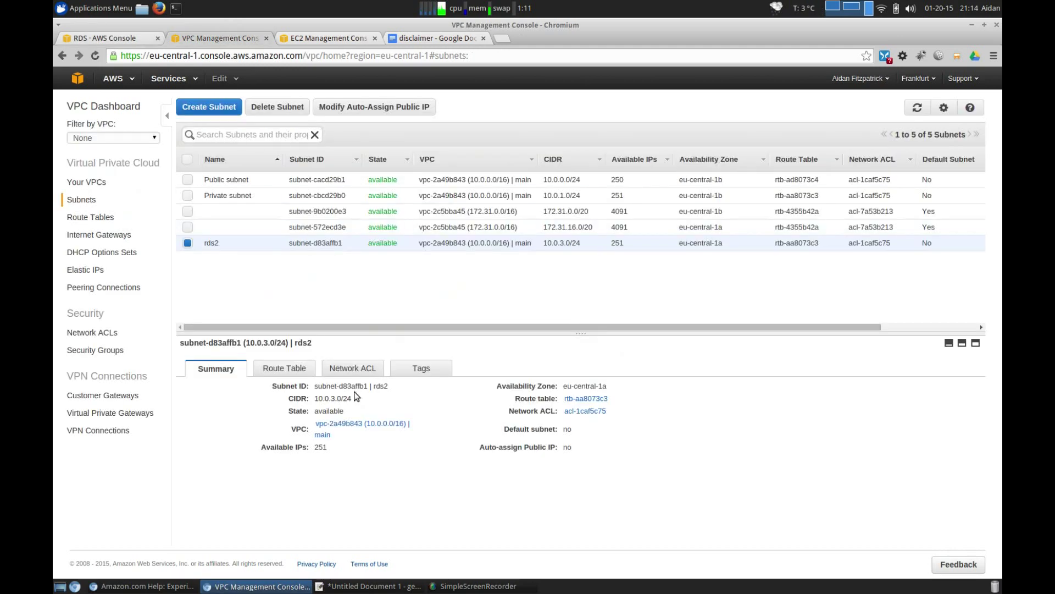
{"action": "left_click", "coordinate": [109, 38]}
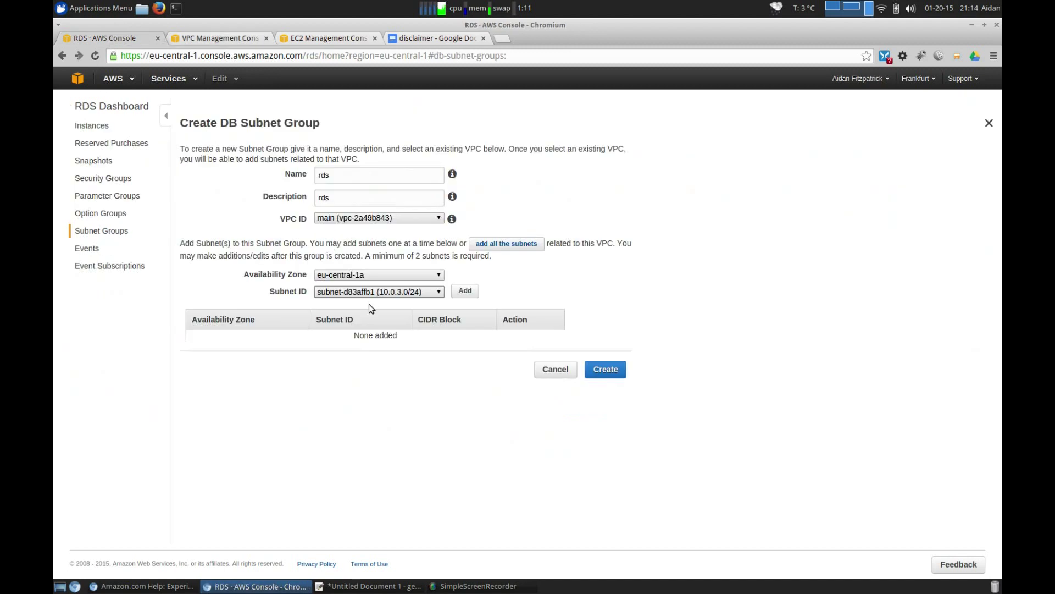
{"action": "left_click", "coordinate": [465, 290]}
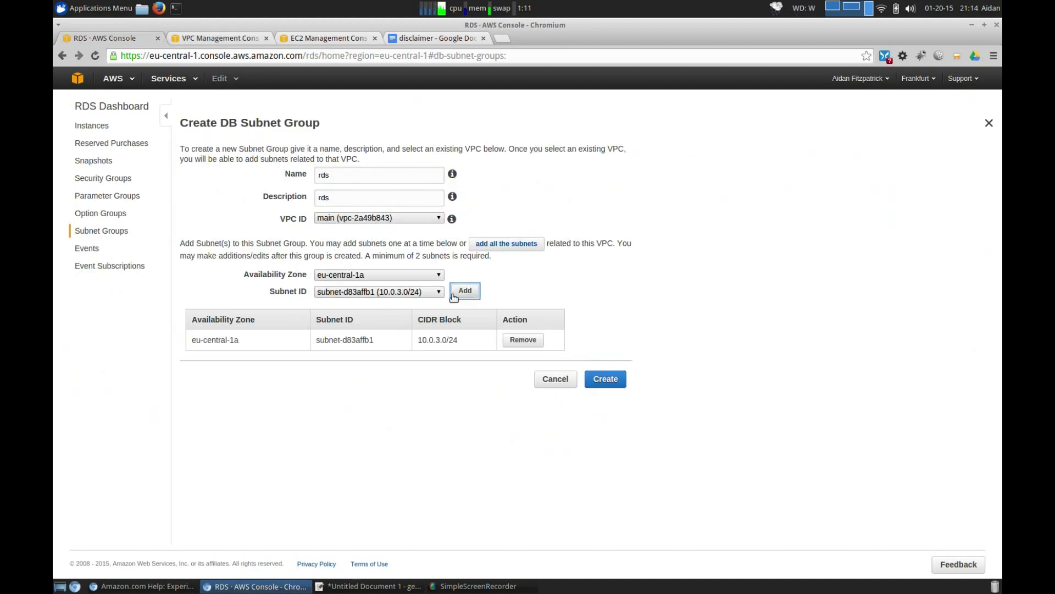
Set the availability zone to eu-central-1b and look up the private subnet's ID in the VPC console
{"action": "left_click", "coordinate": [431, 274]}
{"action": "left_click", "coordinate": [380, 303]}
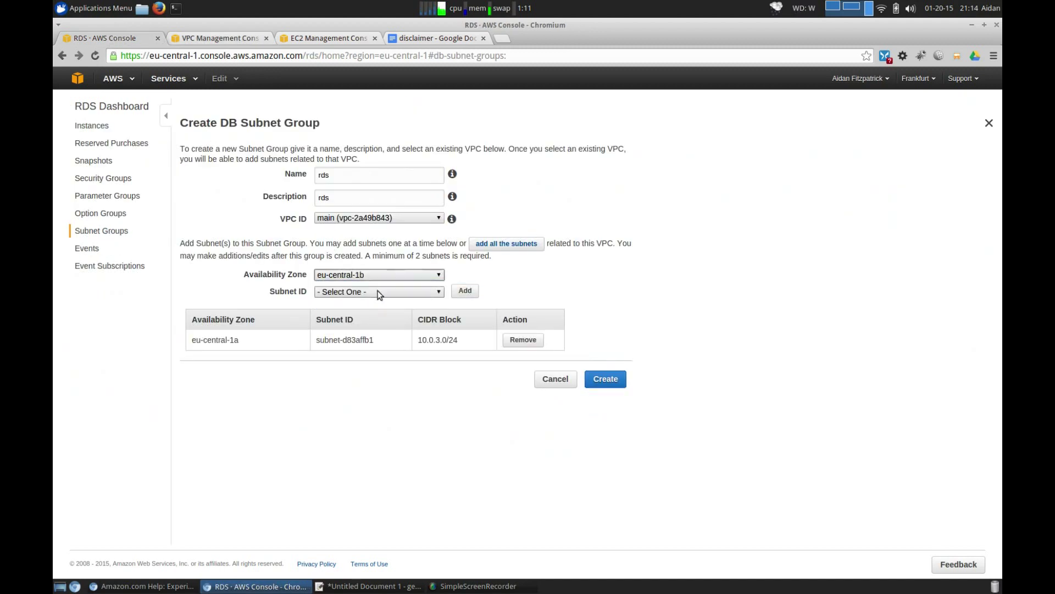
{"action": "left_click", "coordinate": [379, 290]}
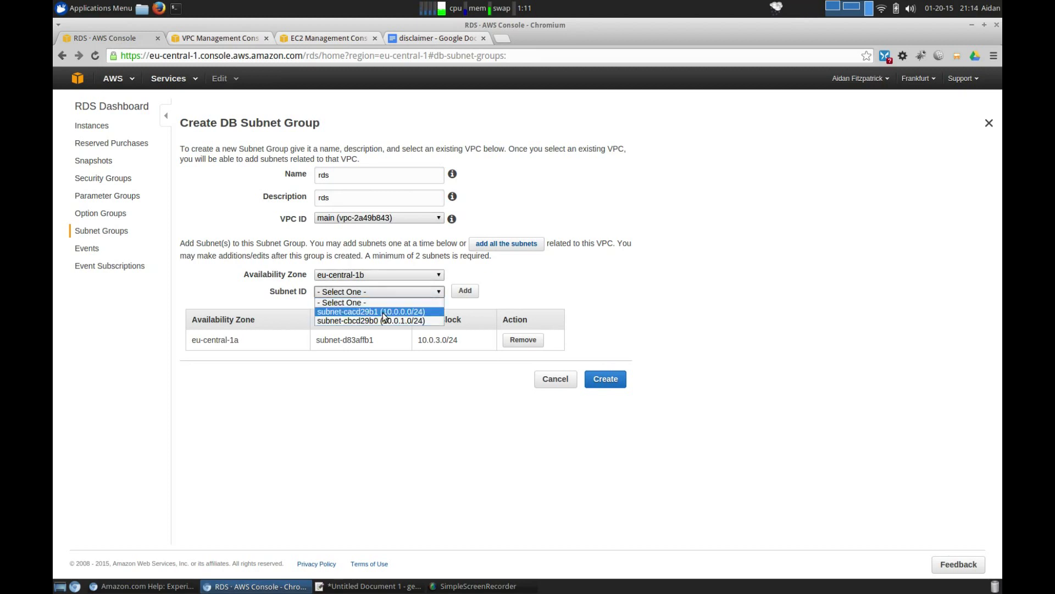
{"action": "left_click", "coordinate": [223, 39]}
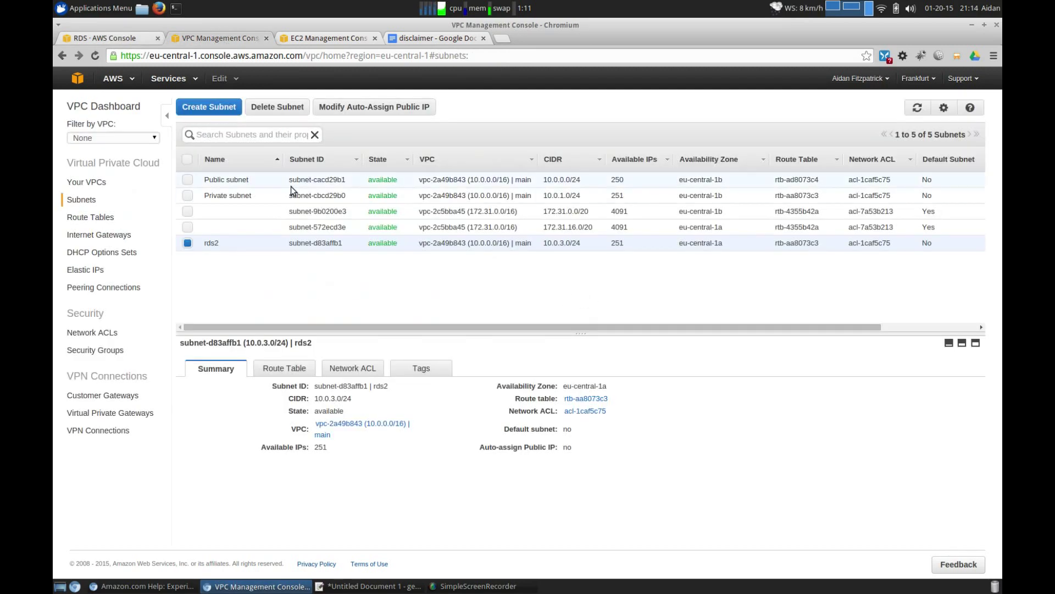
{"action": "left_click", "coordinate": [340, 195]}
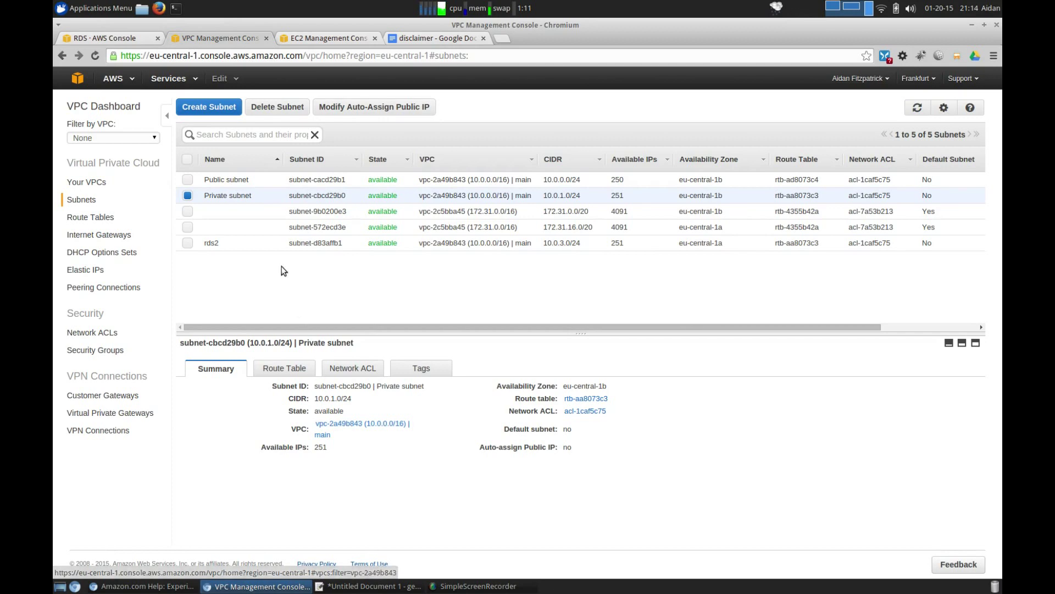
{"action": "left_click", "coordinate": [103, 39]}
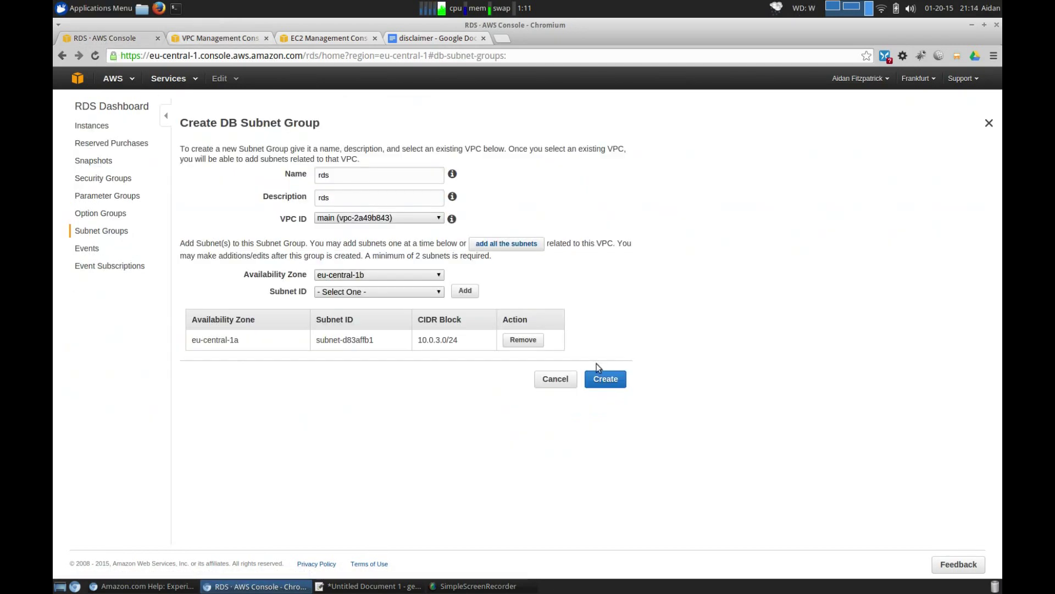
Recheck the private subnet's ID in the VPC console and add subnet-cbcd29b0 (10.0.1.0/24) to the DB subnet group
{"action": "left_click", "coordinate": [425, 292]}
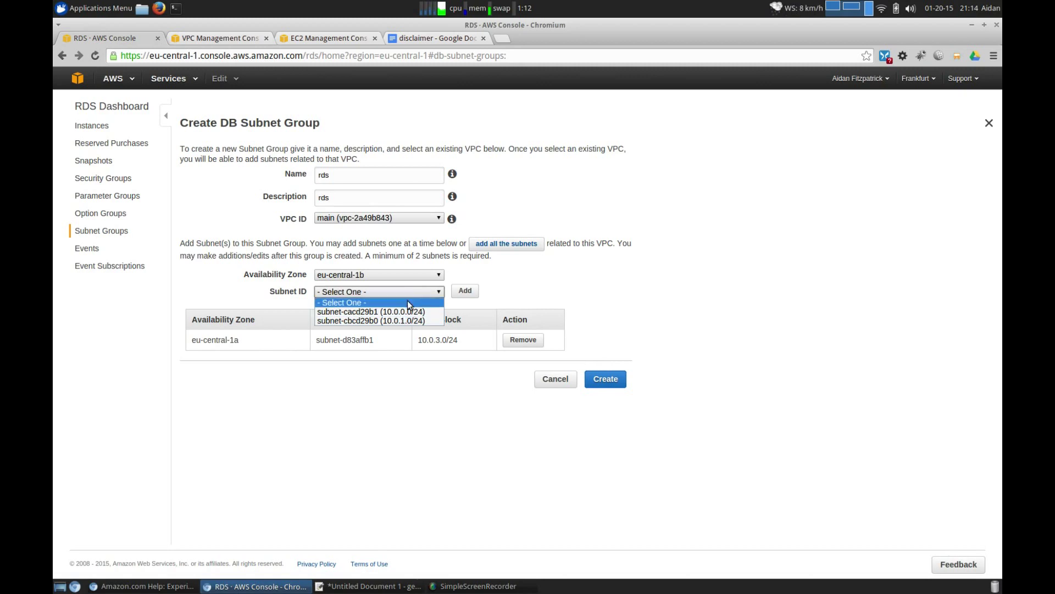
{"action": "left_click", "coordinate": [413, 250]}
{"action": "left_click", "coordinate": [208, 37]}
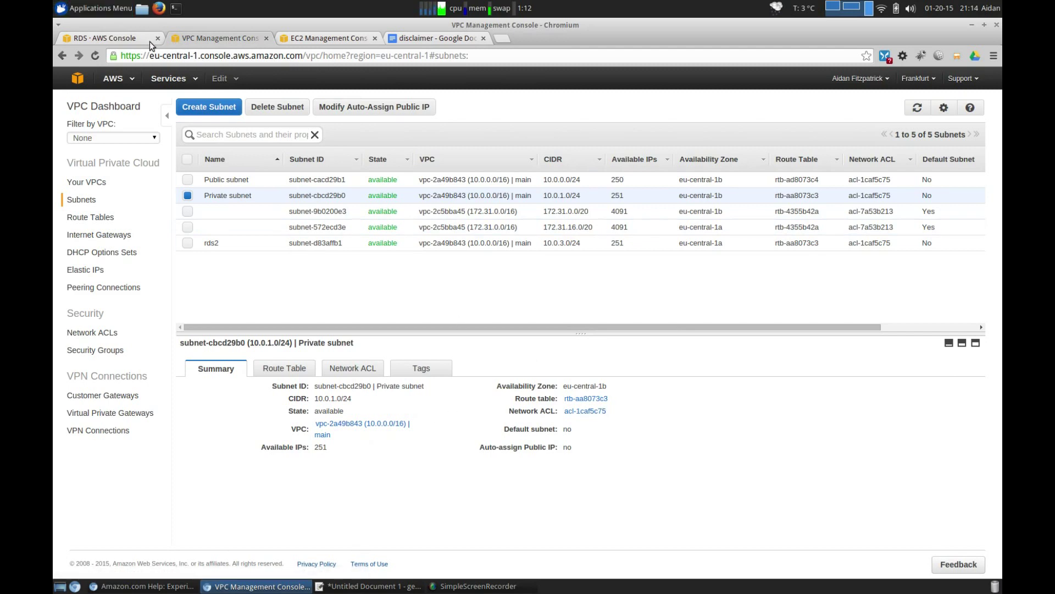
{"action": "left_click", "coordinate": [124, 37]}
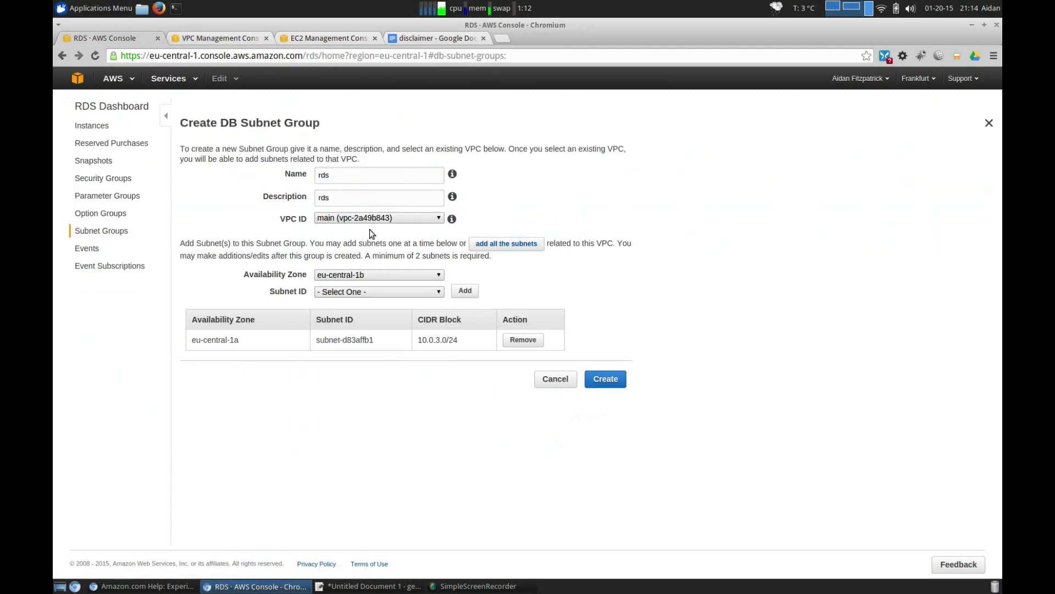
{"action": "left_click", "coordinate": [377, 291]}
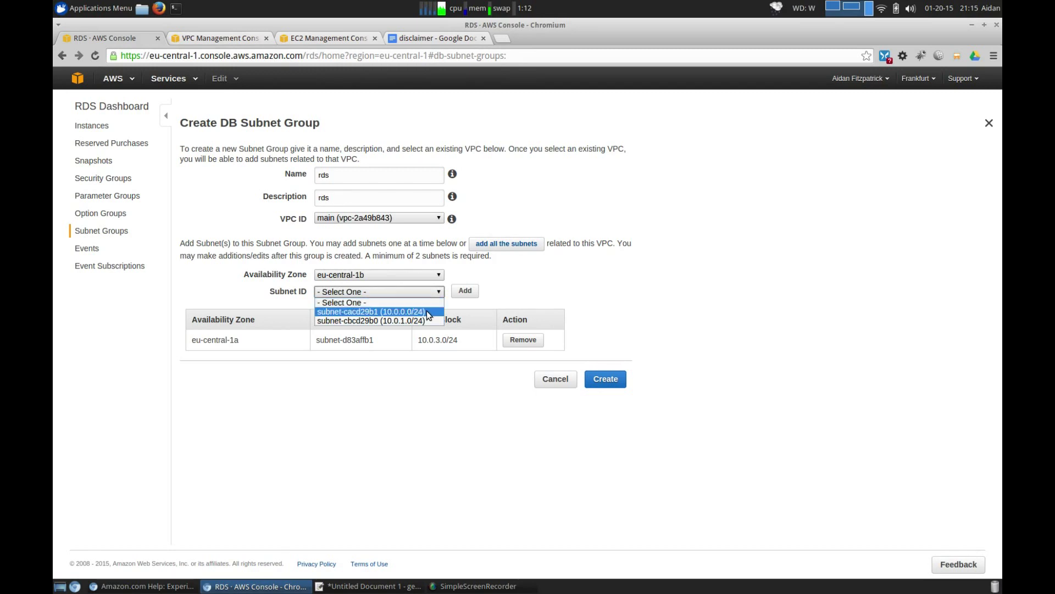
{"action": "left_click", "coordinate": [198, 37]}
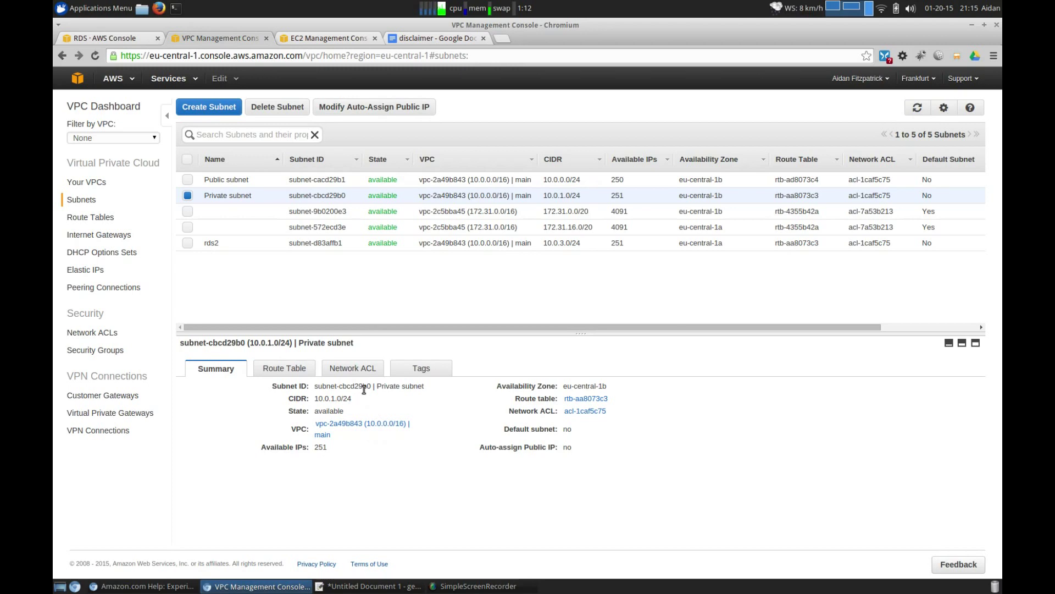
{"action": "mouse_move", "coordinate": [361, 387]}
{"action": "left_mouse_down"}
{"action": "mouse_move", "coordinate": [424, 386]}
{"action": "mouse_move", "coordinate": [374, 386]}
{"action": "left_mouse_up"}
{"action": "left_click", "coordinate": [127, 38]}
{"action": "left_click", "coordinate": [362, 291]}
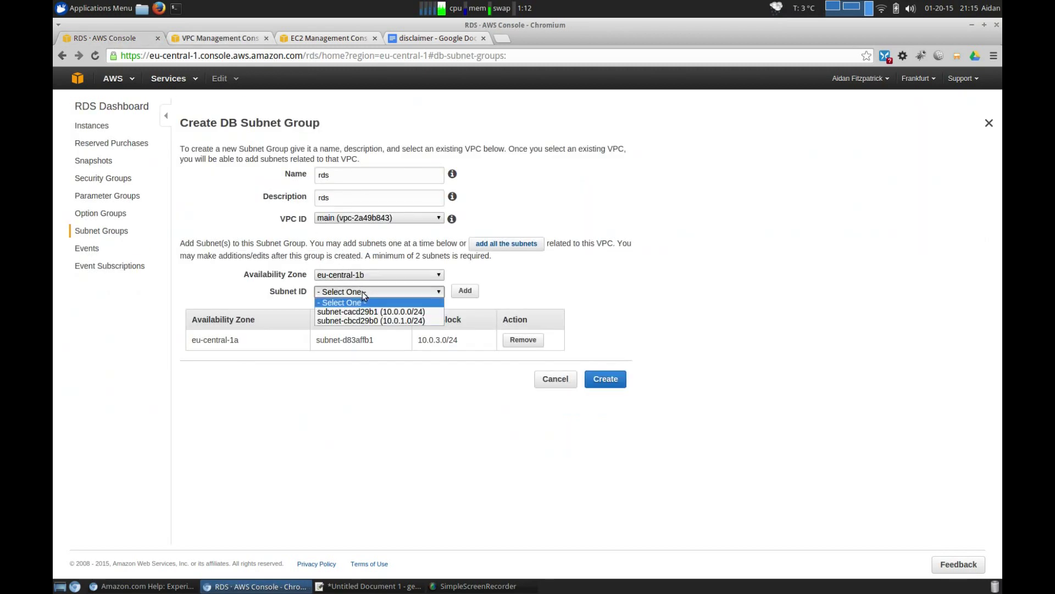
{"action": "left_click", "coordinate": [401, 320]}
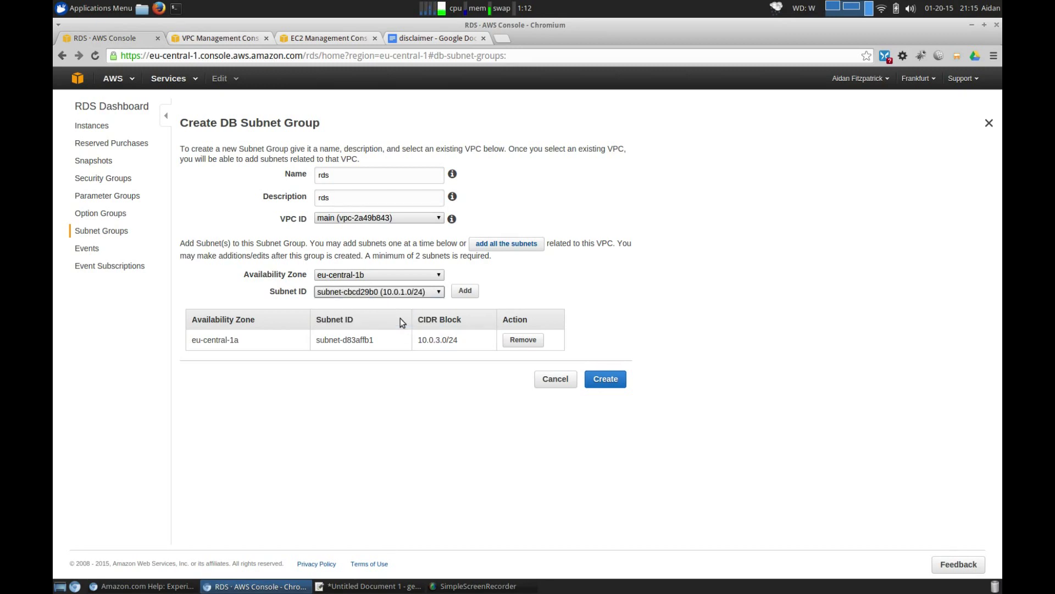
{"action": "left_click", "coordinate": [472, 297]}
Create the DB subnet group and reload the subnet groups page
{"action": "left_click", "coordinate": [614, 402]}
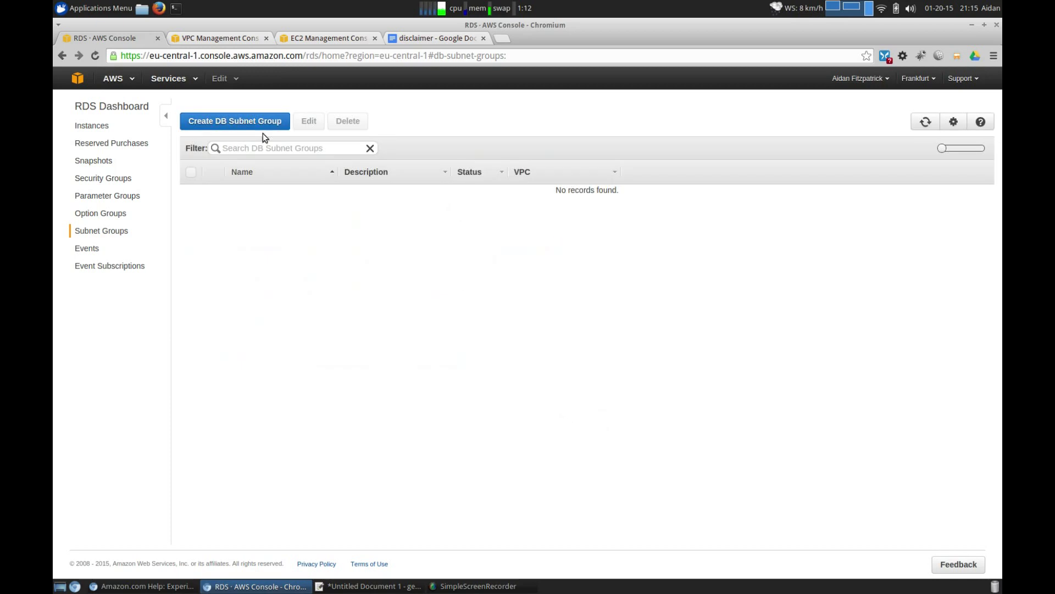
{"action": "left_click", "coordinate": [271, 58]}
{"action": "key", "text": "Return"}
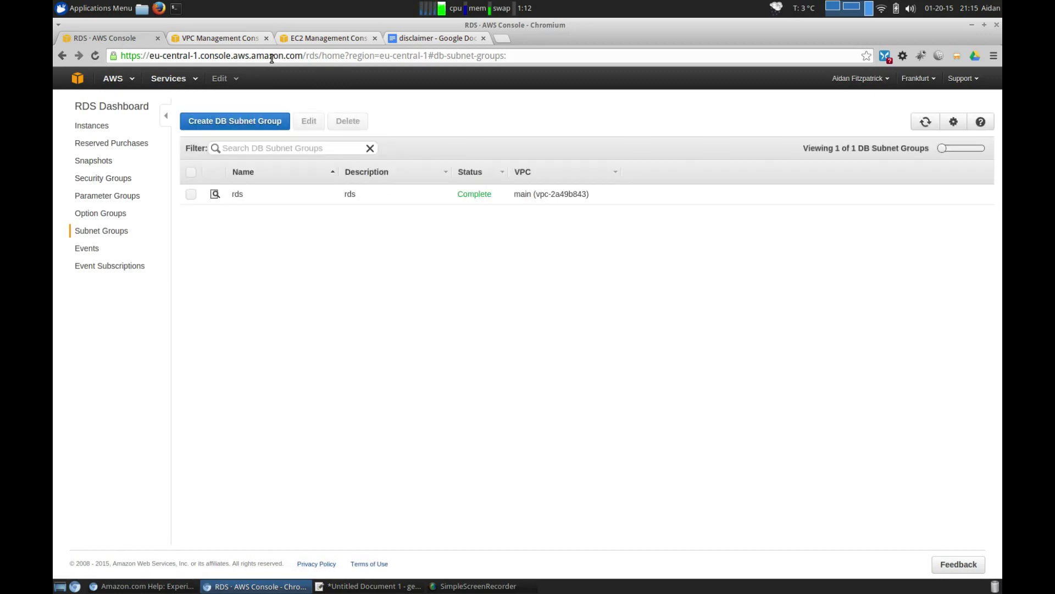
Check the RDS instances and security groups pages, and open the security groups list in the VPC console
{"action": "left_click", "coordinate": [95, 131]}
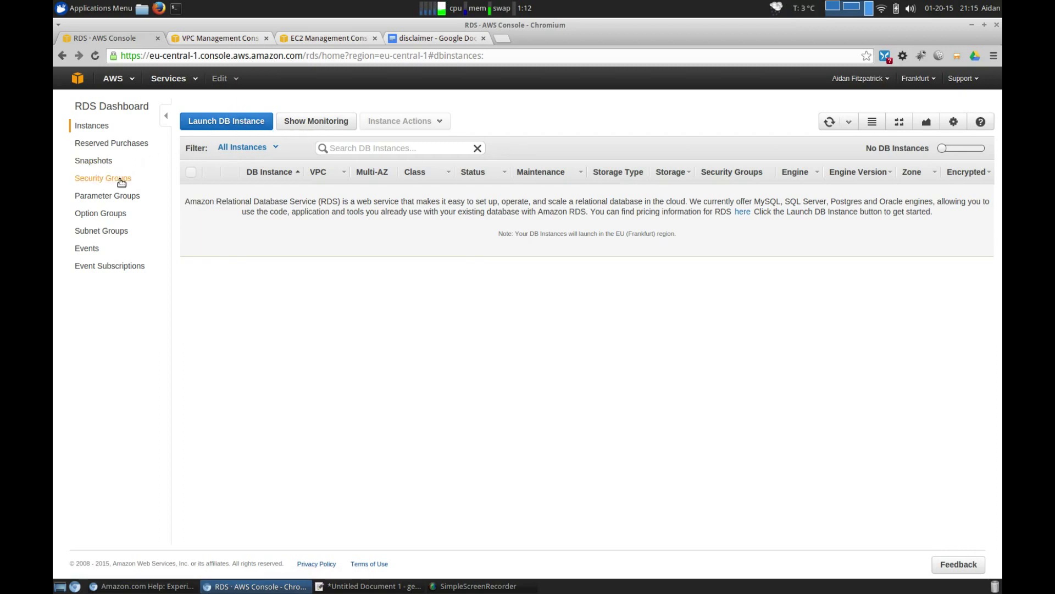
{"action": "left_click", "coordinate": [118, 179]}
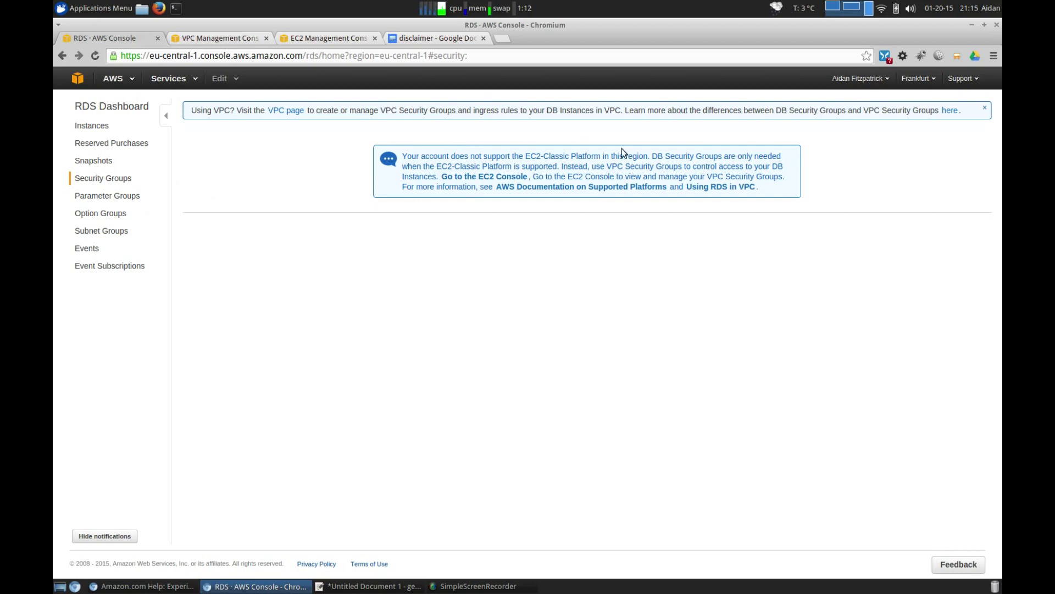
{"action": "left_click", "coordinate": [216, 38]}
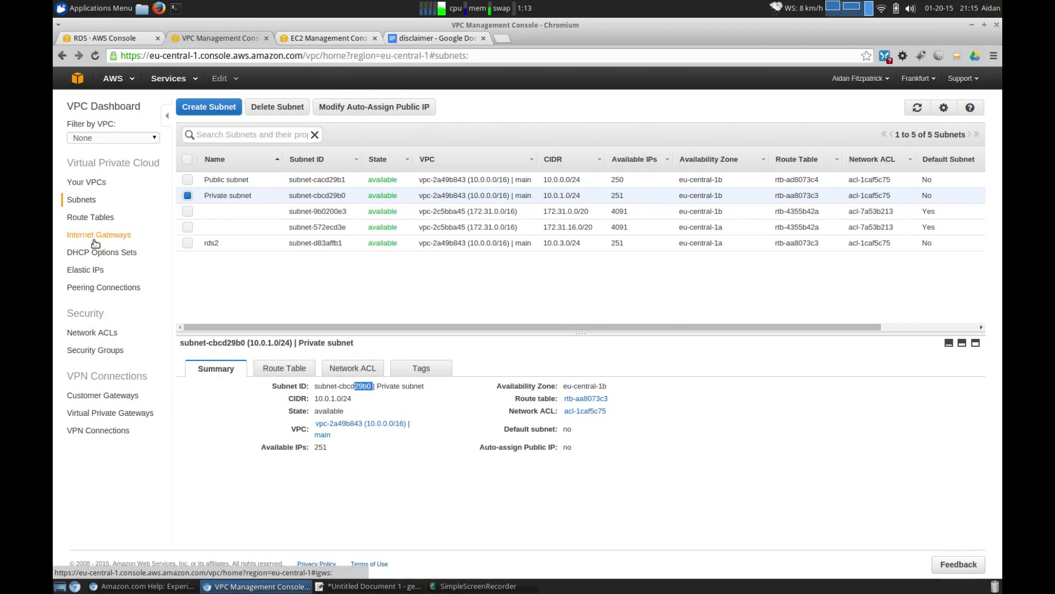
{"action": "left_click", "coordinate": [98, 350]}
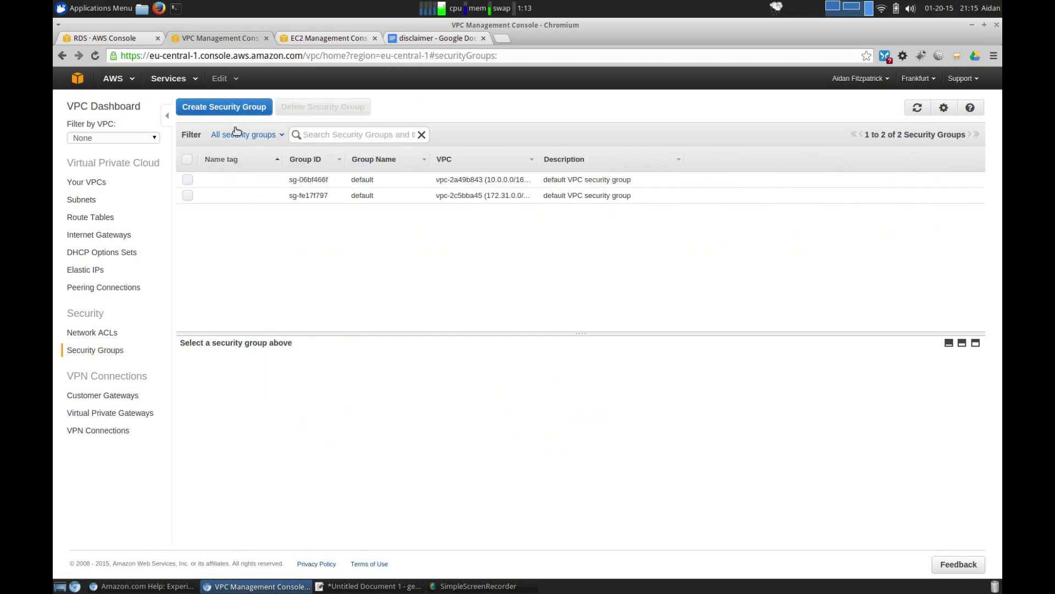
Create a security group in the main VPC with name tag, group name and description all set to rds
{"action": "left_click", "coordinate": [224, 107]}
{"action": "left_click", "coordinate": [519, 209]}
{"action": "type", "text": "rds"}
{"action": "left_click", "coordinate": [510, 241]}
{"action": "type", "text": "rds"}
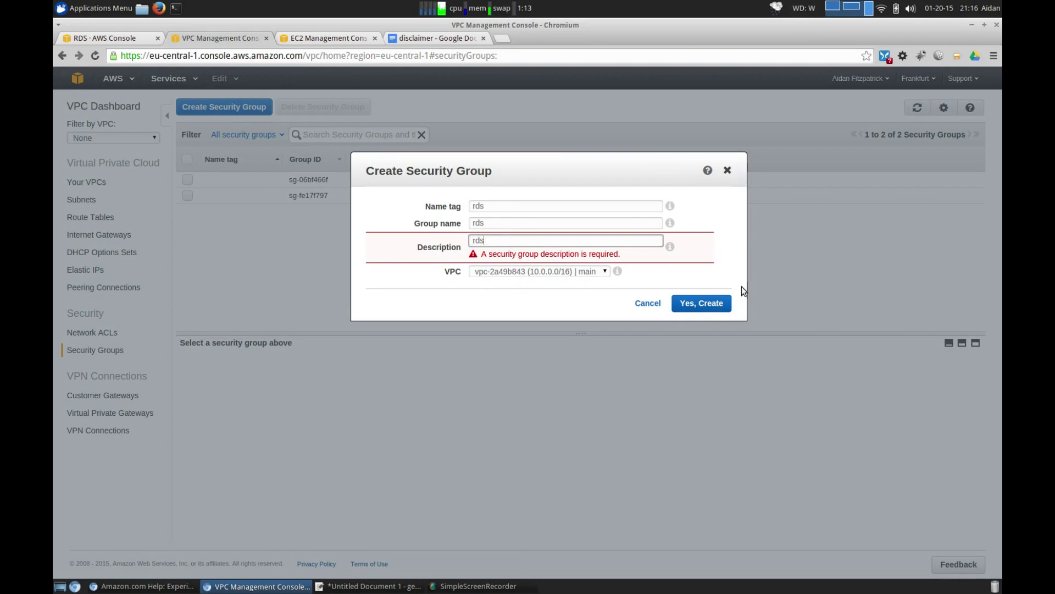
{"action": "left_click", "coordinate": [703, 302]}
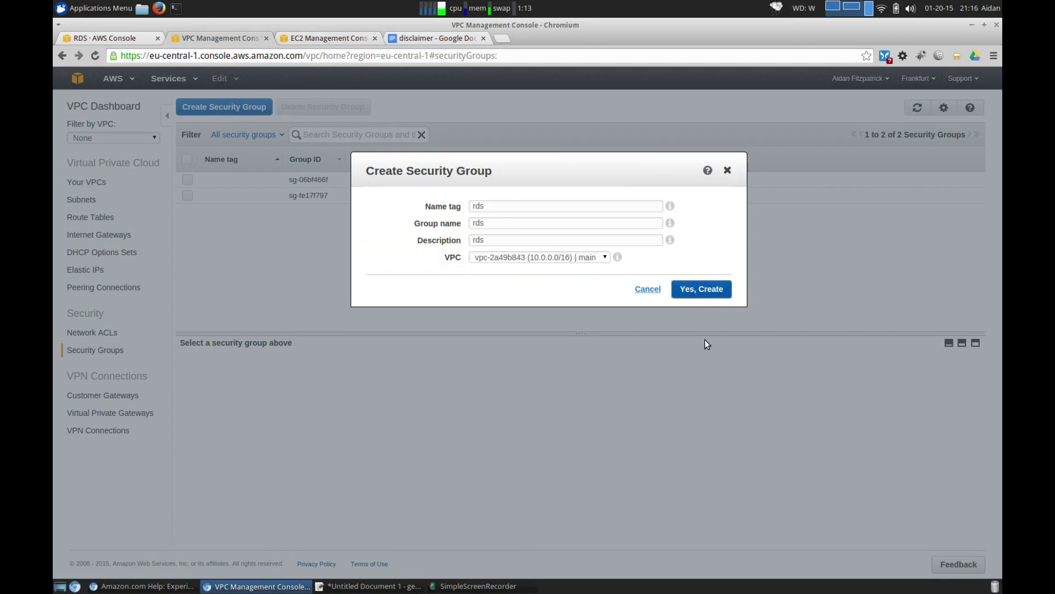
{"action": "left_click", "coordinate": [713, 290]}
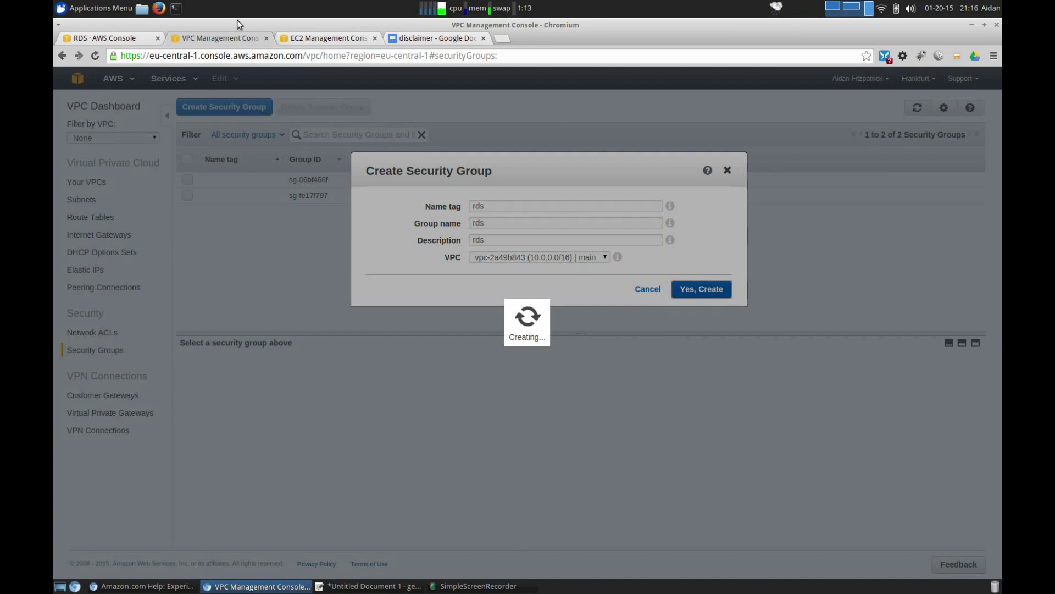
Switch to the EC2 console and name the running unnamed instance vpc-main-nat
{"action": "left_click", "coordinate": [326, 37]}
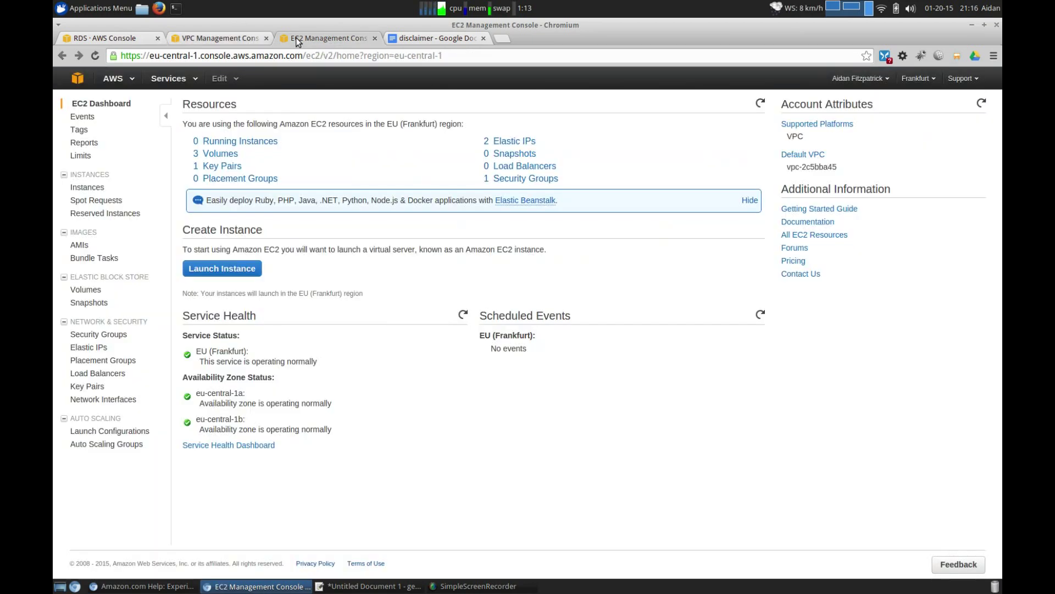
{"action": "left_click", "coordinate": [261, 145]}
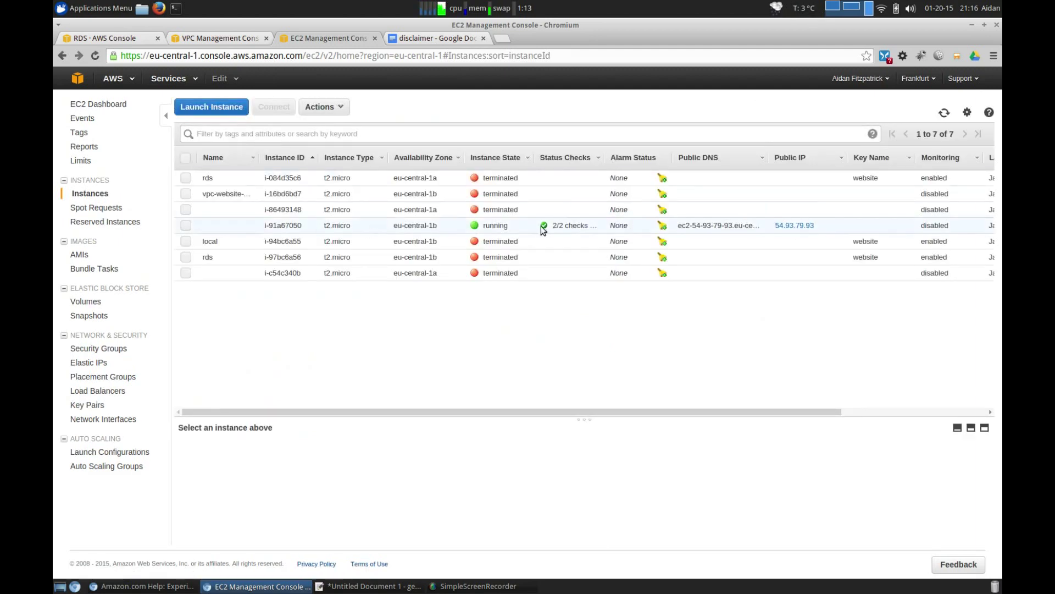
{"action": "left_click", "coordinate": [248, 228]}
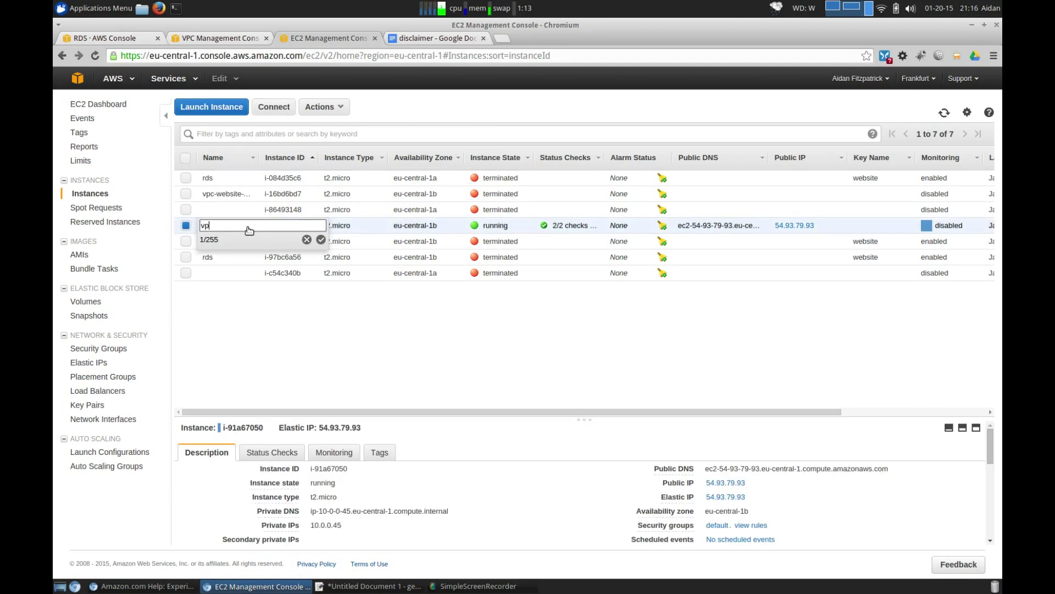
{"action": "type", "text": "vpc-main-nat"}
{"action": "key", "text": "Return"}
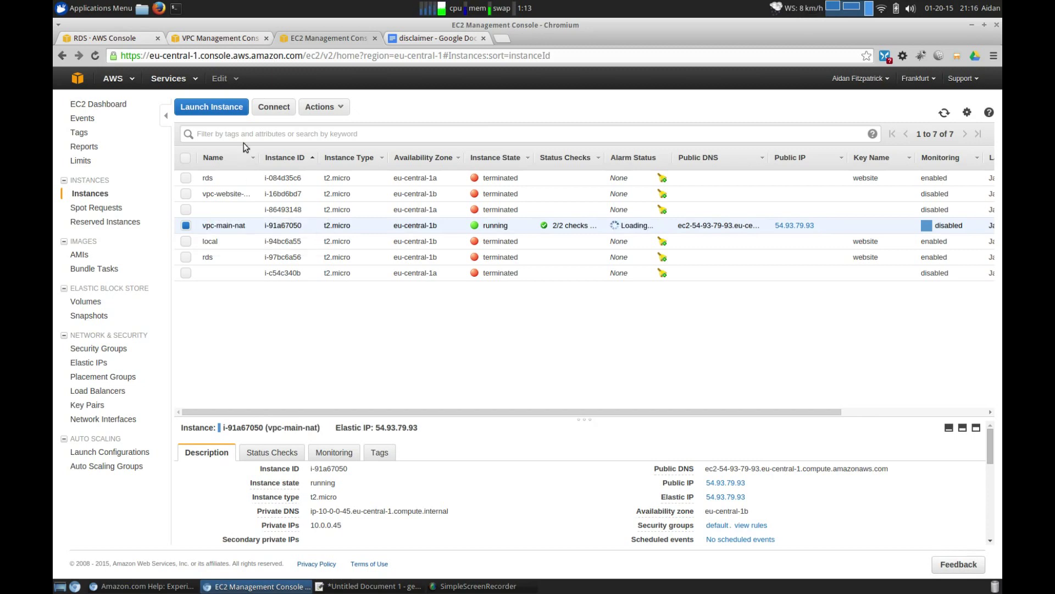
Start an instance launch with Amazon Linux AMI 2014.09.1 on t2.micro and set the number of instances to 2
{"action": "left_click", "coordinate": [206, 110]}
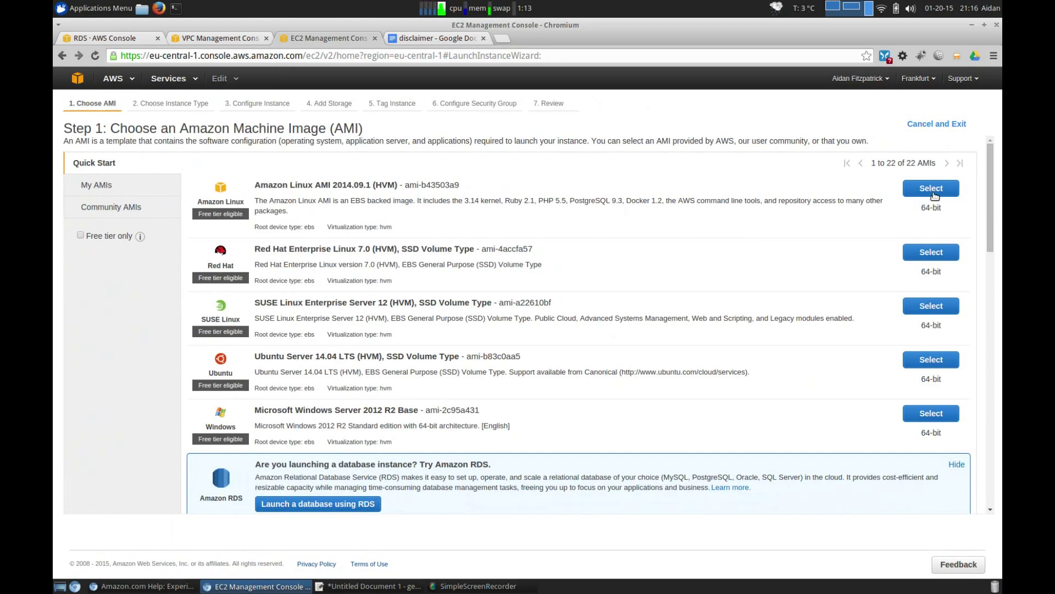
{"action": "left_click", "coordinate": [932, 190]}
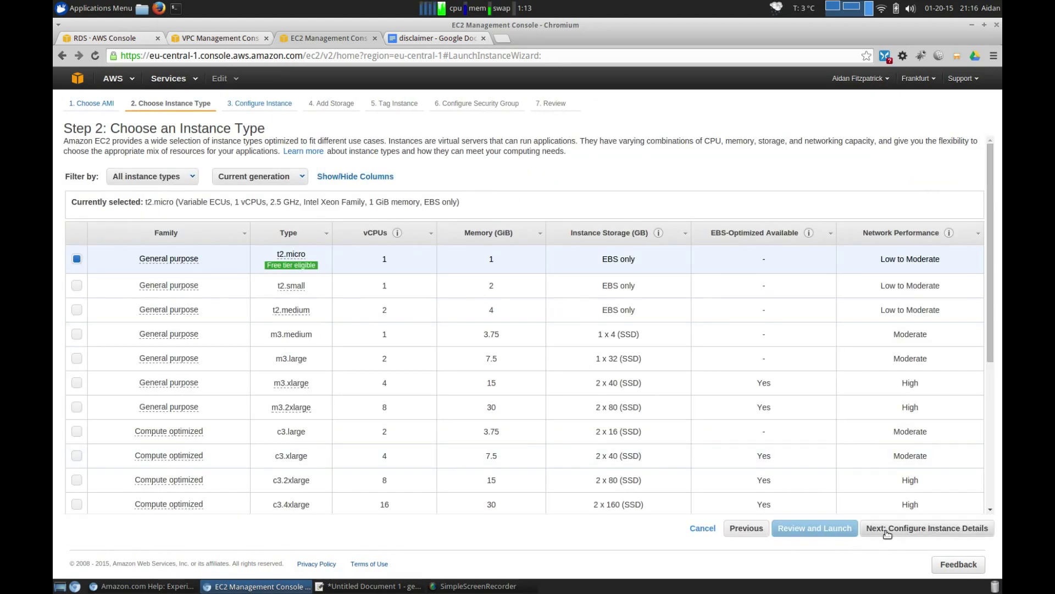
{"action": "left_click", "coordinate": [887, 530]}
{"action": "double_click", "coordinate": [319, 160]}
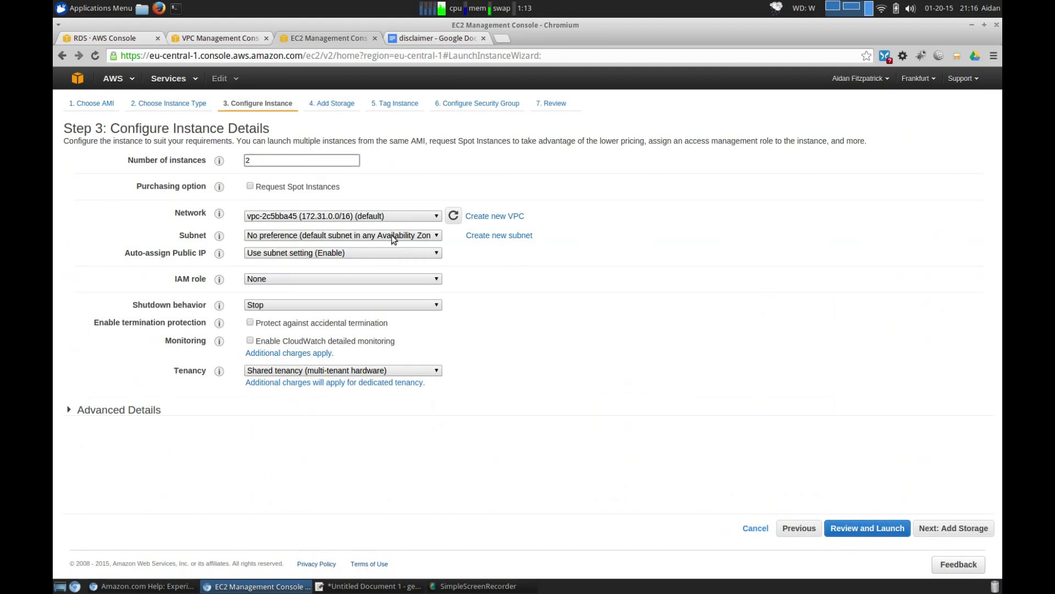
Place the instances in the main VPC's public subnet with auto-assigned public IP enabled, and continue to storage
{"action": "left_click", "coordinate": [342, 215]}
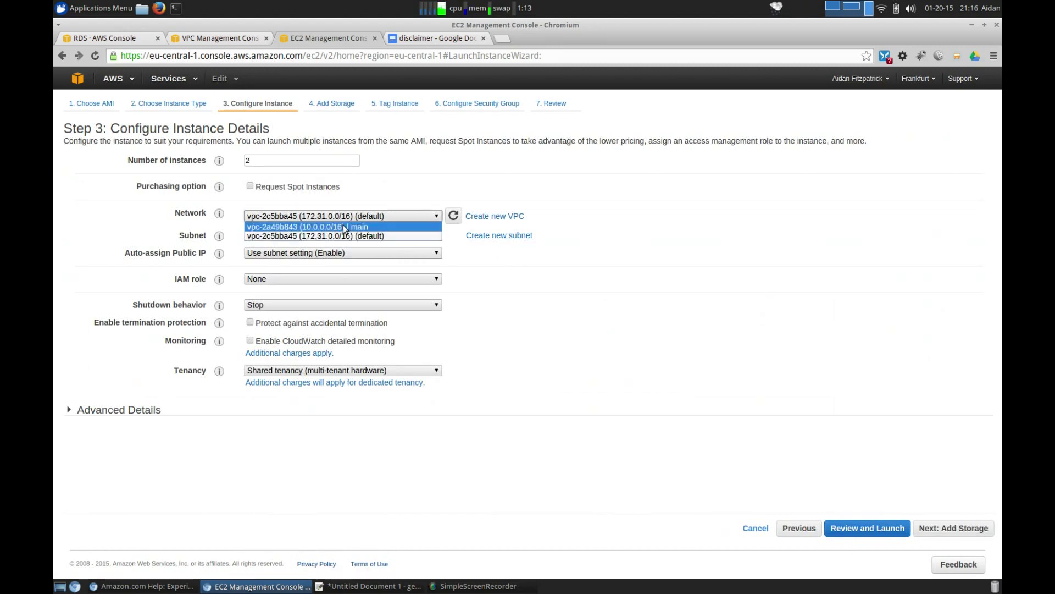
{"action": "left_click", "coordinate": [343, 226]}
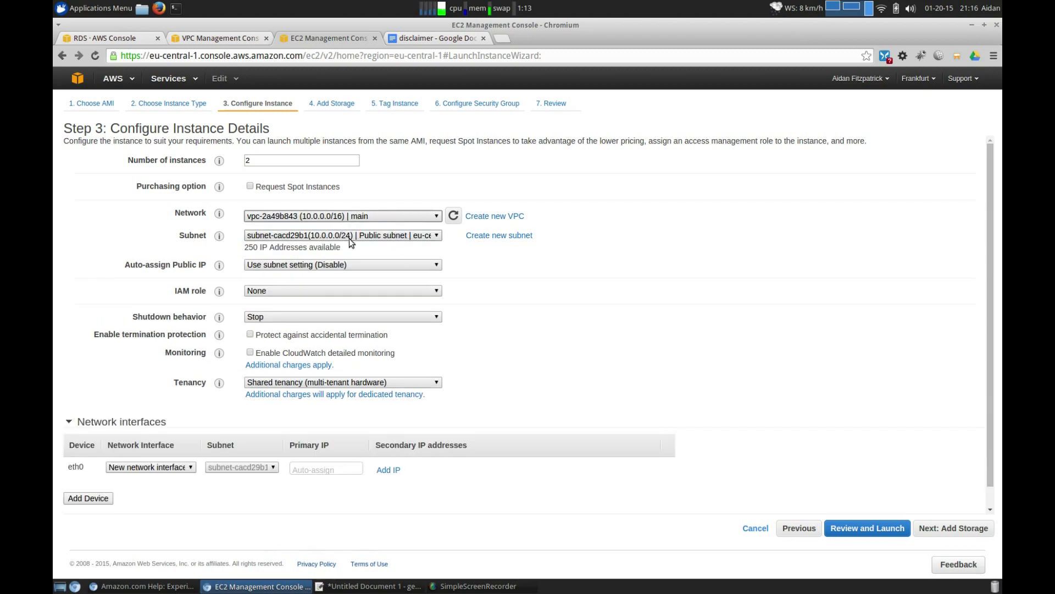
{"action": "left_click", "coordinate": [365, 236]}
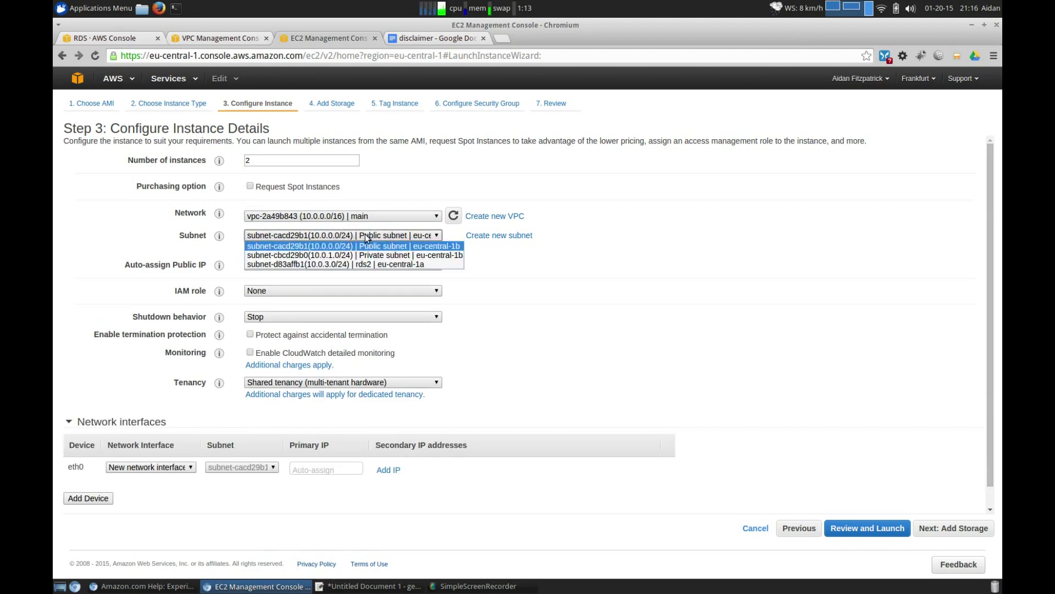
{"action": "left_click", "coordinate": [746, 247]}
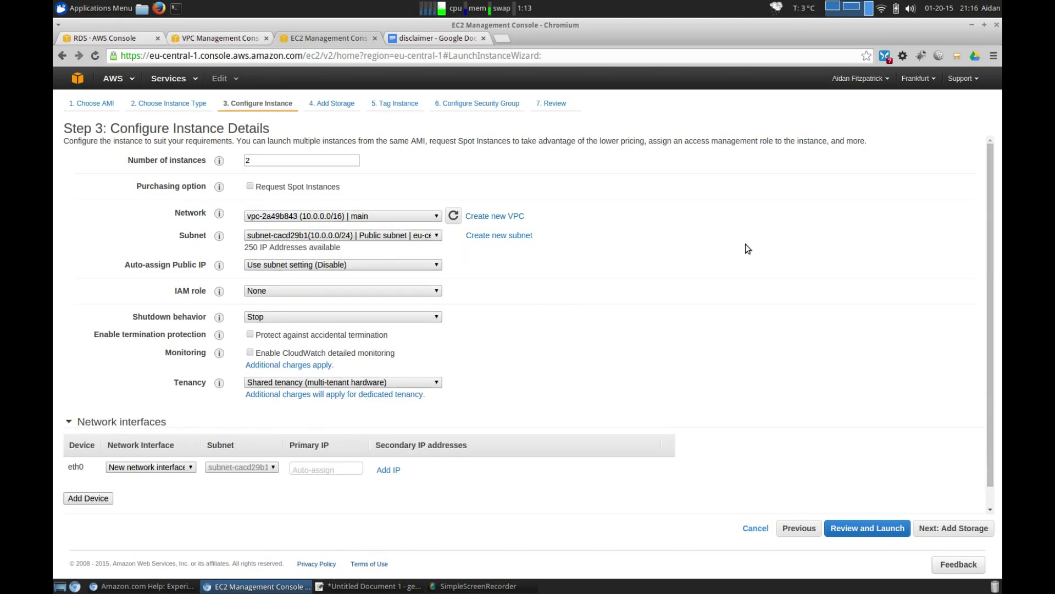
{"action": "left_click", "coordinate": [281, 264]}
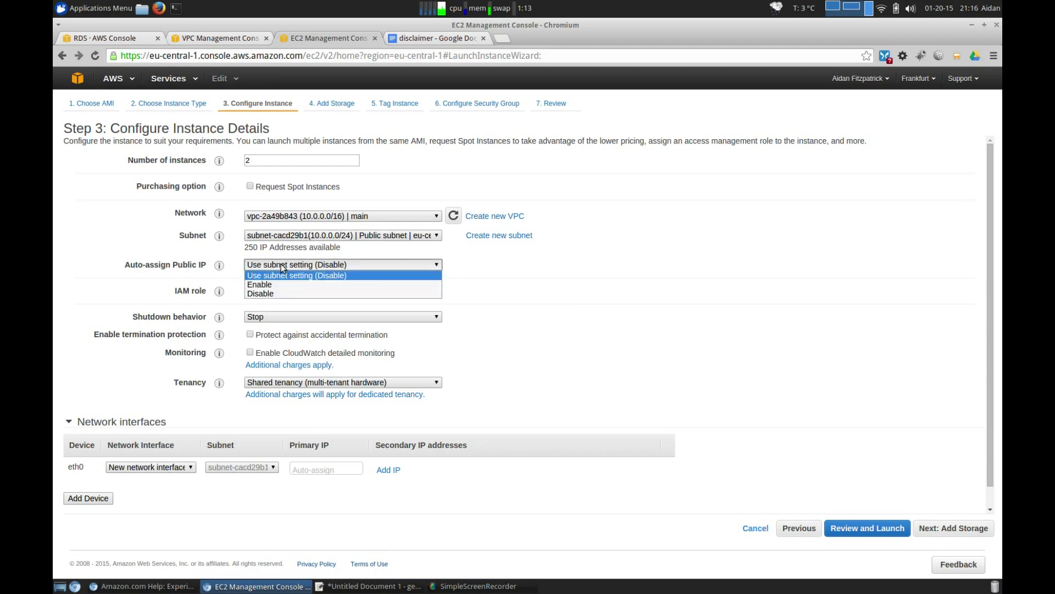
{"action": "left_click", "coordinate": [282, 288]}
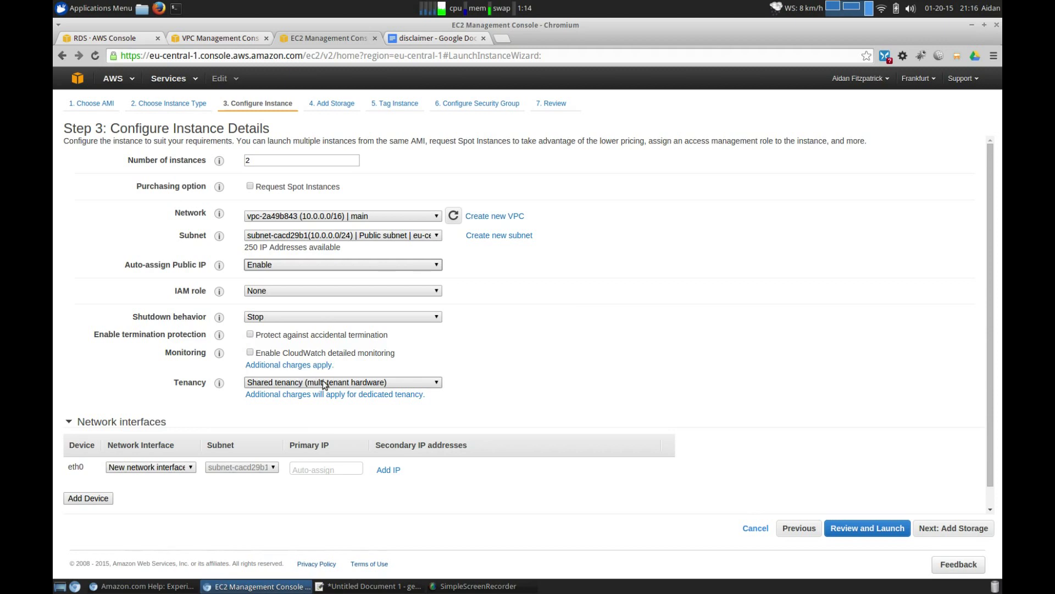
{"action": "left_click", "coordinate": [941, 538]}
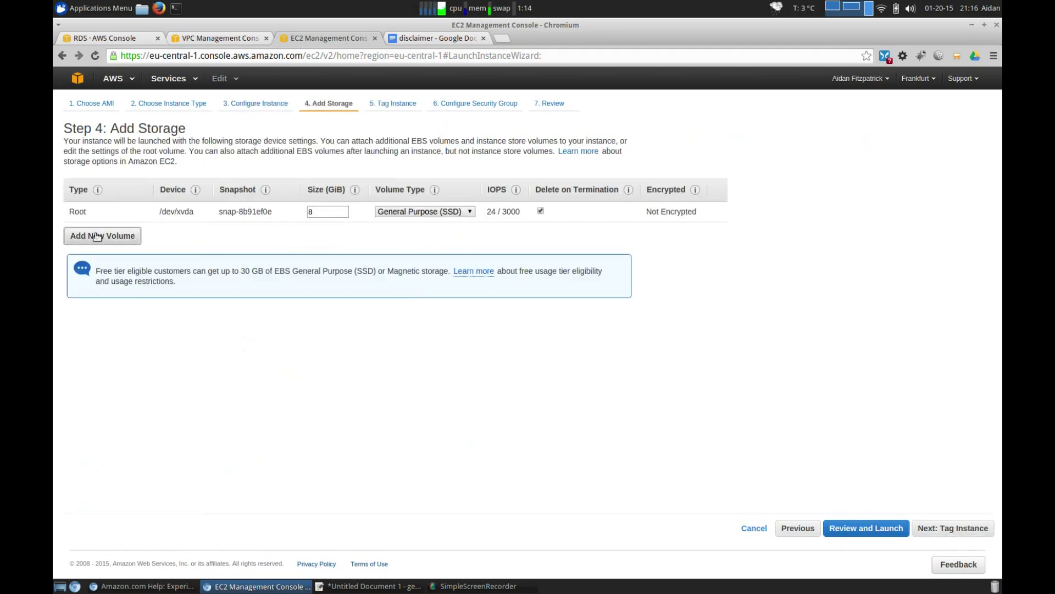
Add a 10 GiB General Purpose (SSD) EBS volume on /dev/sdb and continue to tagging
{"action": "left_click", "coordinate": [97, 236]}
{"action": "double_click", "coordinate": [334, 231]}
{"action": "type", "text": "10"}
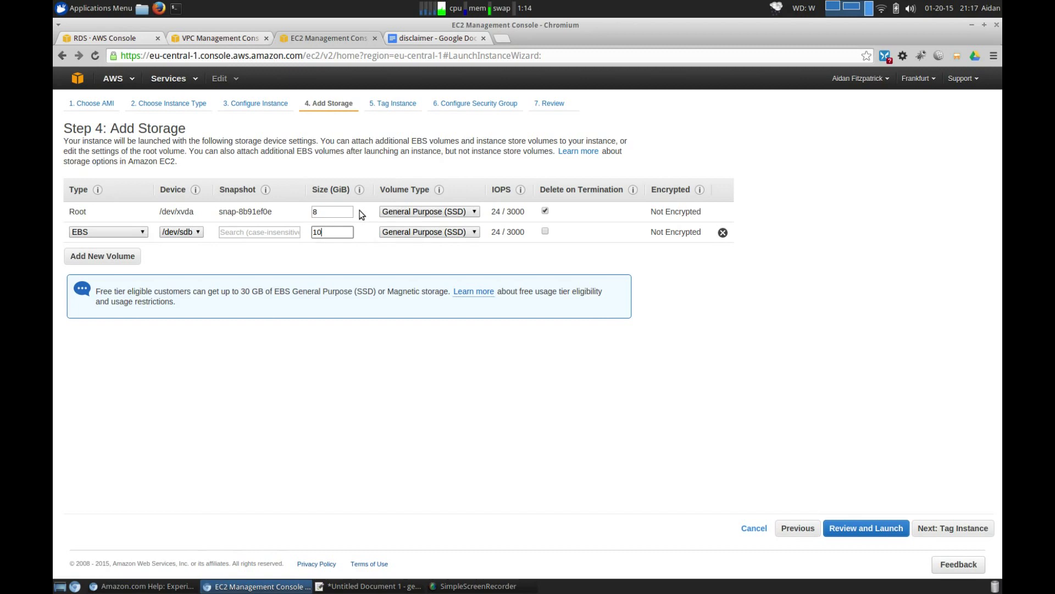
{"action": "triple_click", "coordinate": [283, 211]}
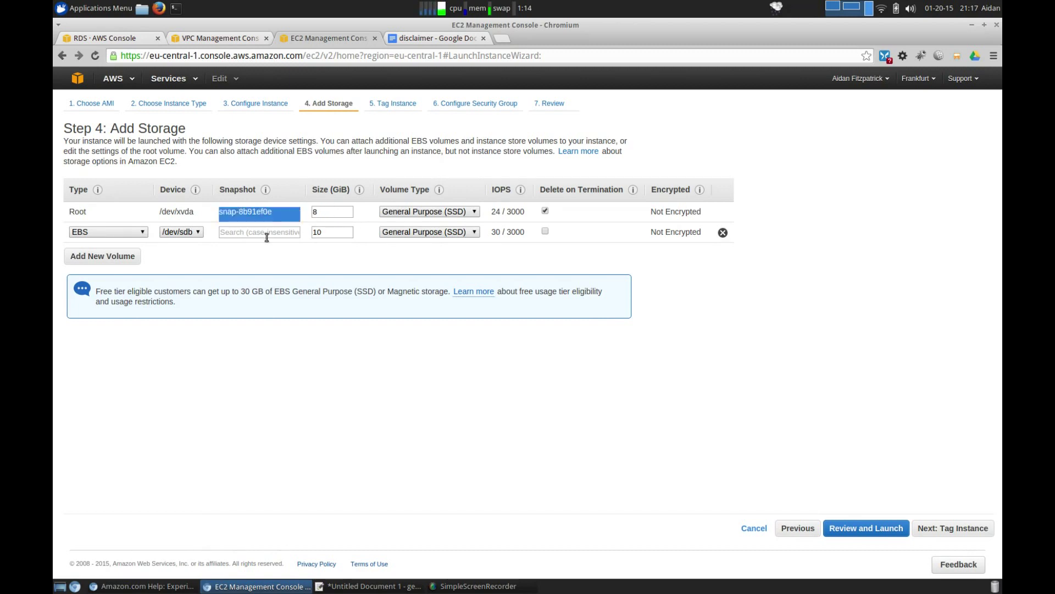
{"action": "double_click", "coordinate": [332, 233]}
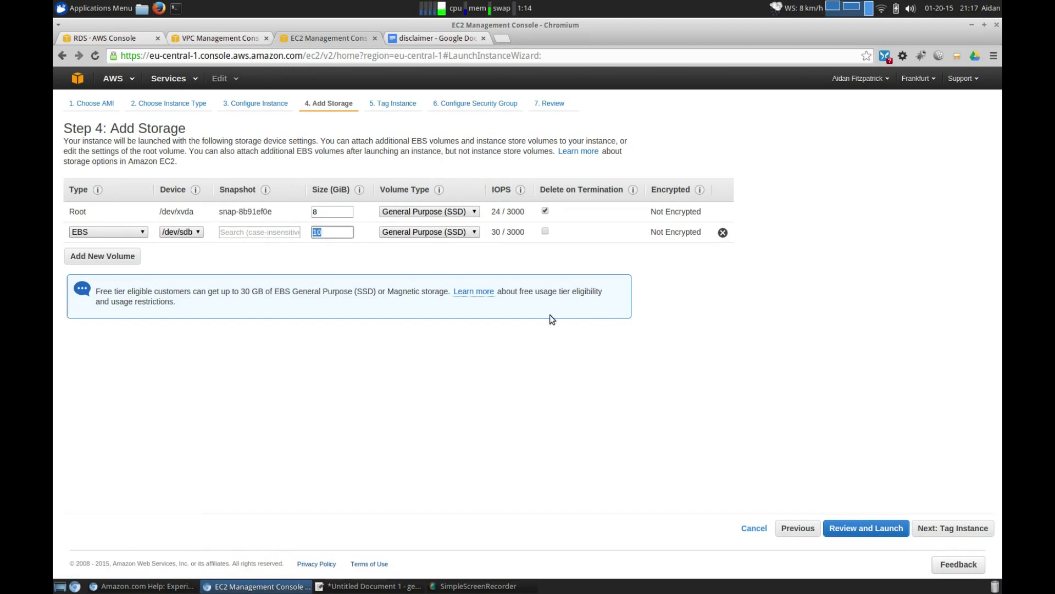
{"action": "left_click", "coordinate": [971, 528]}
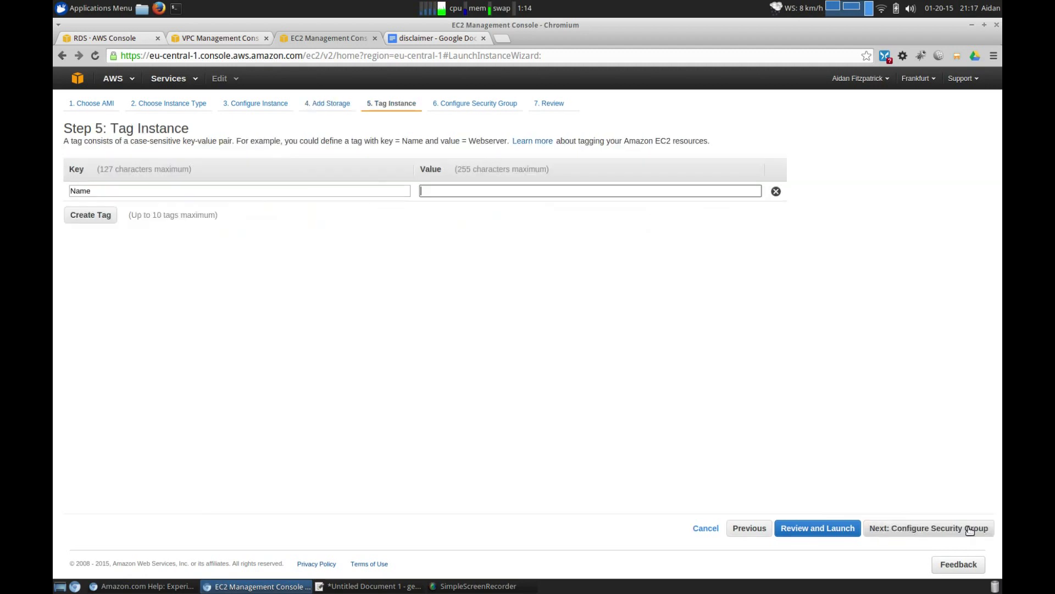
Leave the name tag empty and define a new security group with name and description both set to website
{"action": "left_click", "coordinate": [924, 531]}
{"action": "left_click", "coordinate": [265, 184]}
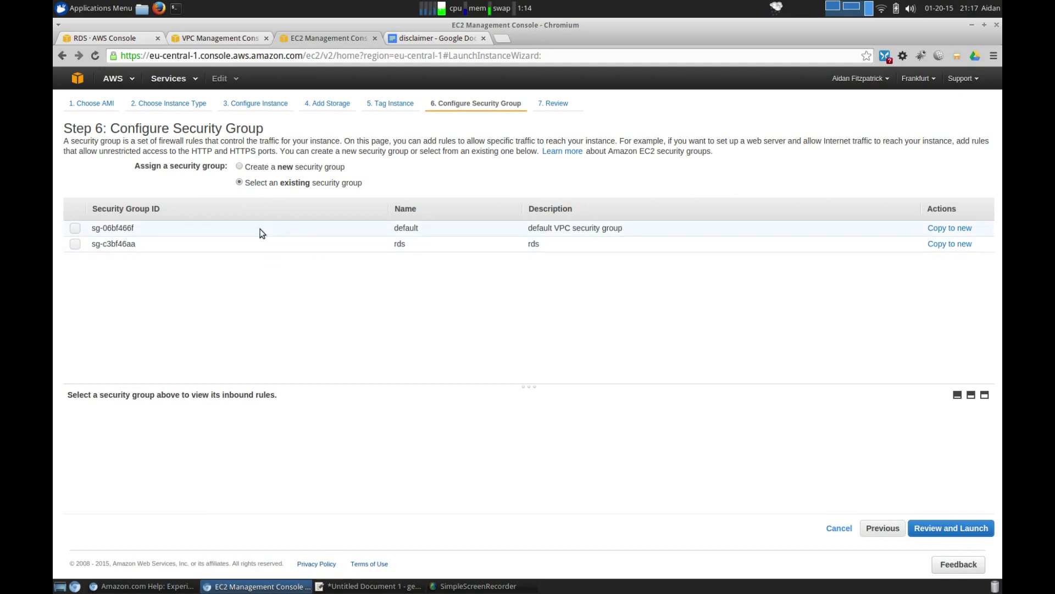
{"action": "left_click", "coordinate": [275, 168]}
{"action": "left_click", "coordinate": [297, 201]}
{"action": "key", "text": "ctrl+a"}
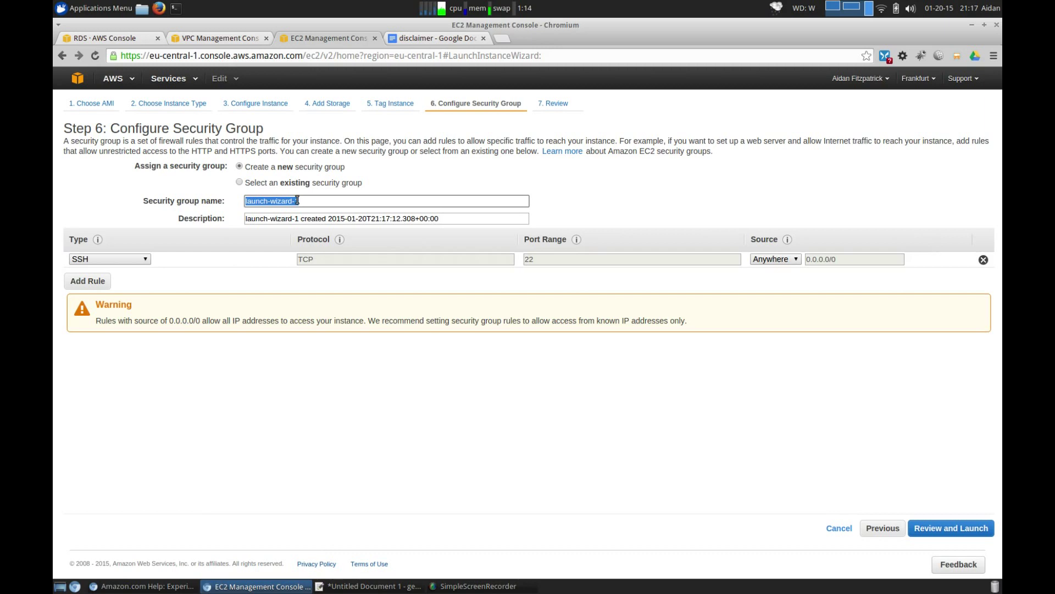
{"action": "type", "text": "website"}
{"action": "key", "text": "Tab"}
{"action": "type", "text": "we"}
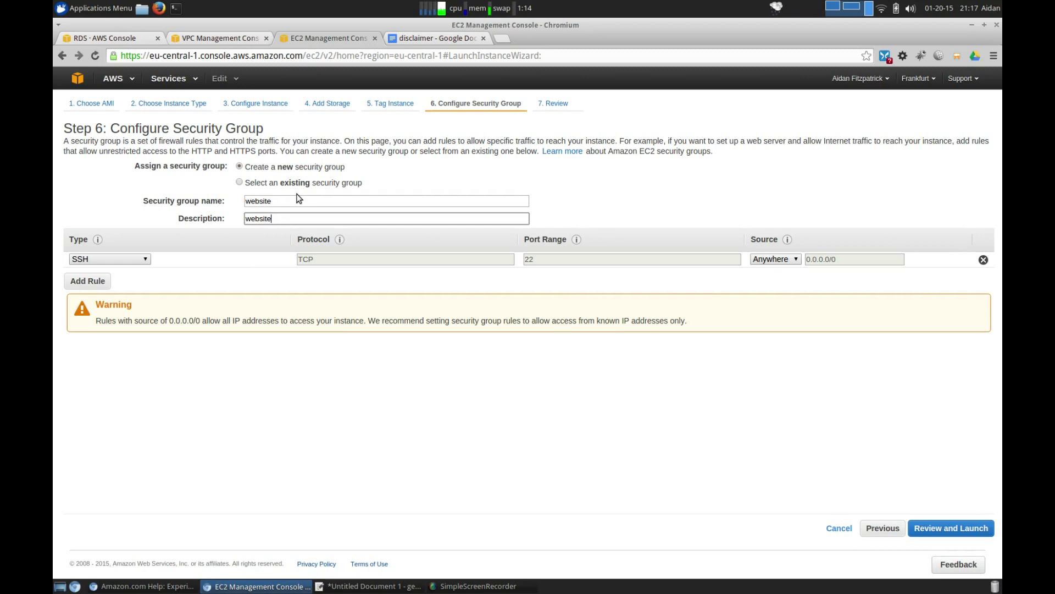
Restrict the SSH rule's source to My IP and add HTTP and HTTPS rules open to Anywhere
{"action": "left_click", "coordinate": [783, 259]}
{"action": "left_click", "coordinate": [782, 277]}
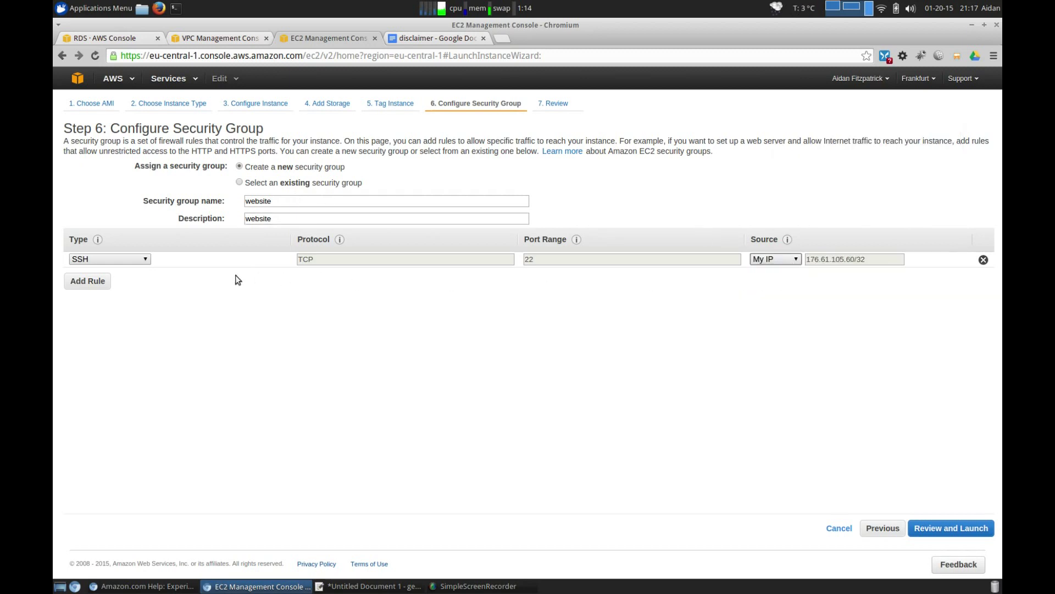
{"action": "left_click", "coordinate": [77, 282]}
{"action": "left_click", "coordinate": [121, 275]}
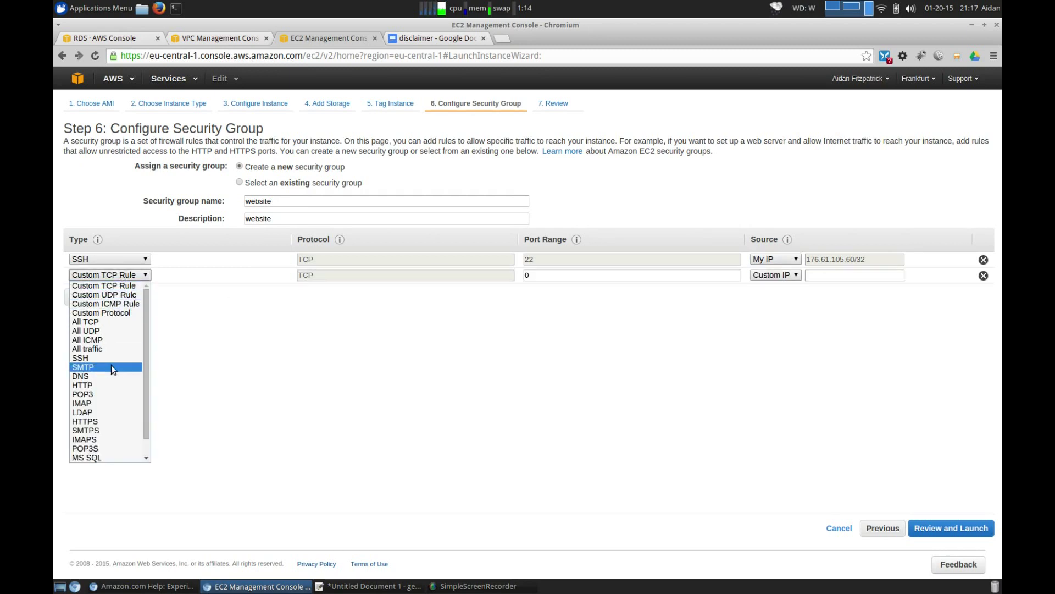
{"action": "left_click", "coordinate": [108, 385]}
{"action": "left_click", "coordinate": [88, 297]}
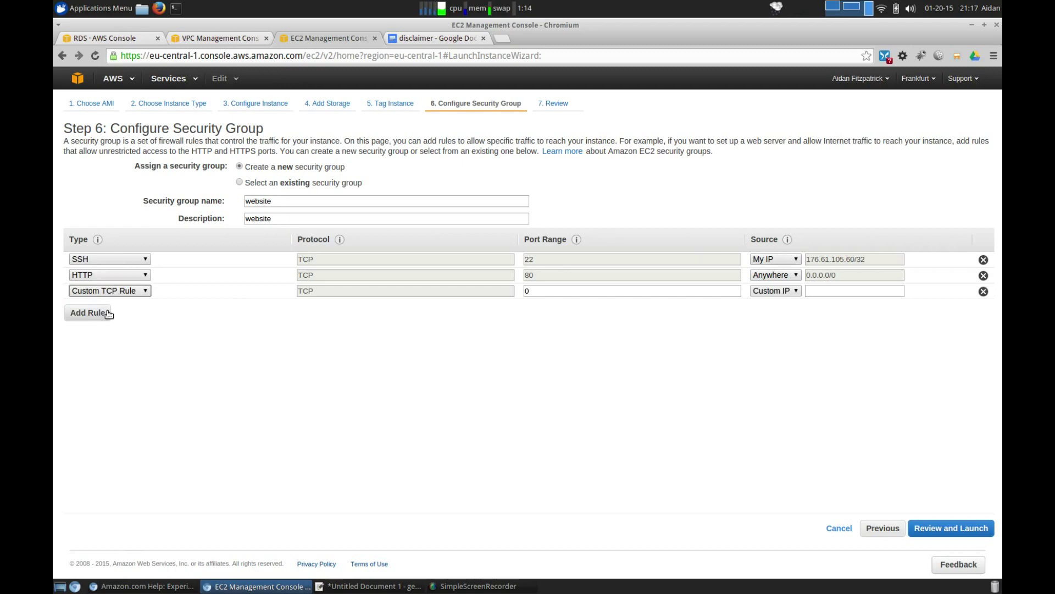
{"action": "left_click", "coordinate": [117, 291]}
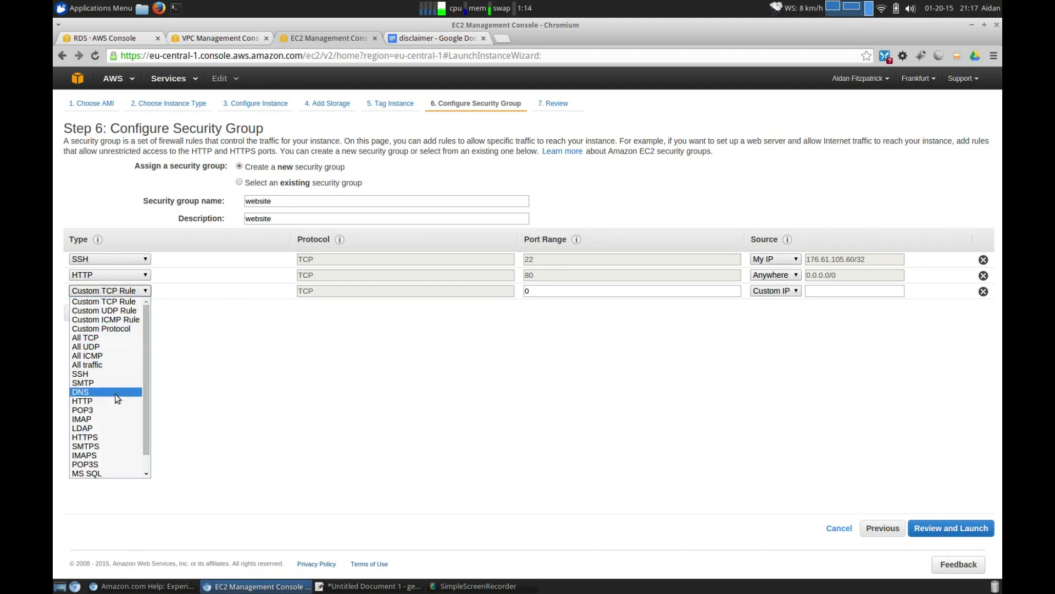
{"action": "left_click", "coordinate": [115, 437]}
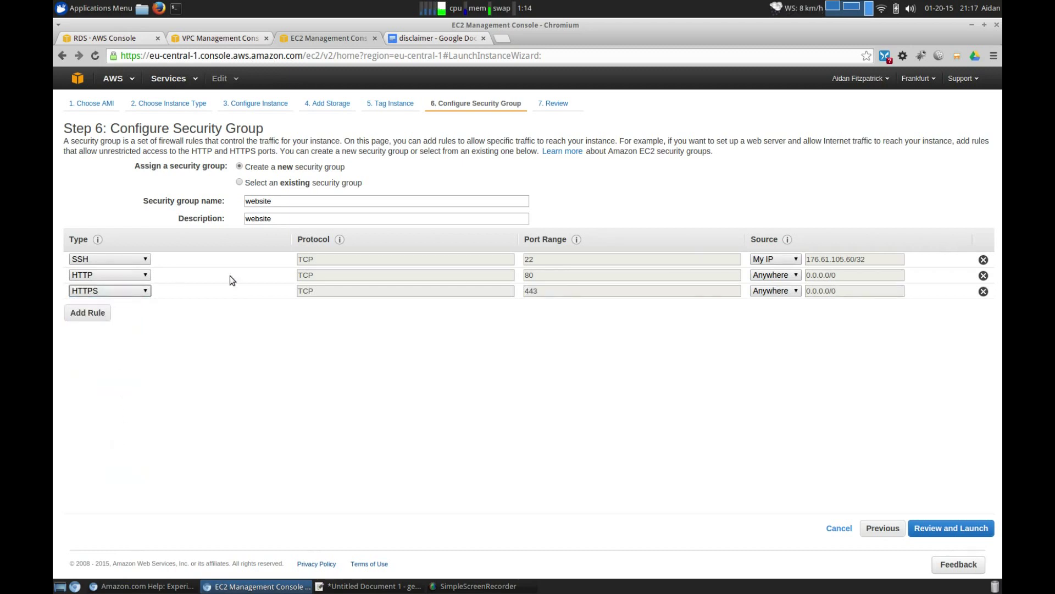
Proceed through the launch review and acknowledge access to the private key file of the existing website key pair
{"action": "left_click", "coordinate": [950, 529]}
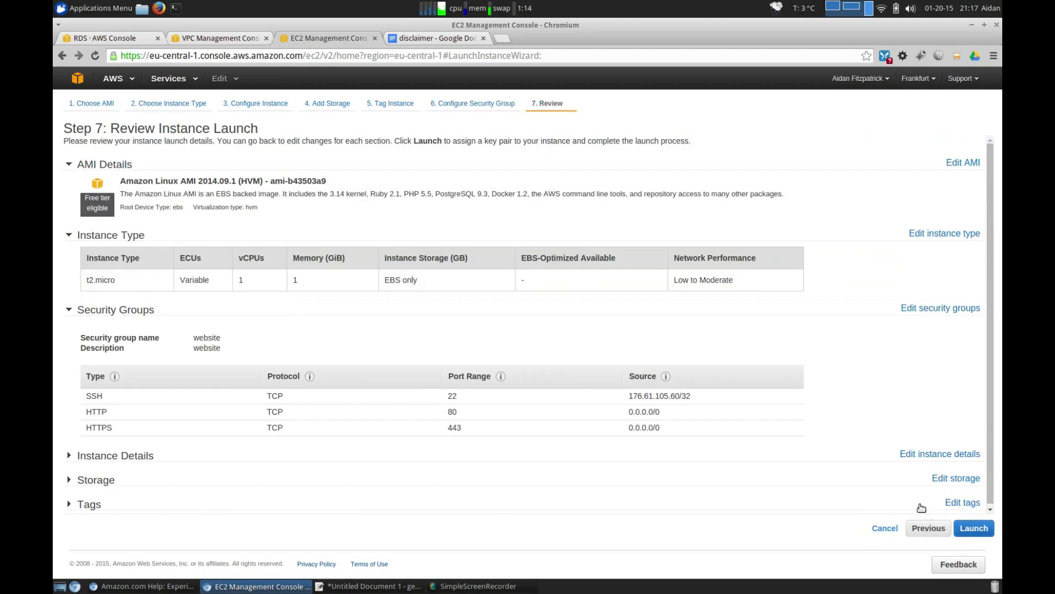
{"action": "left_click", "coordinate": [979, 530]}
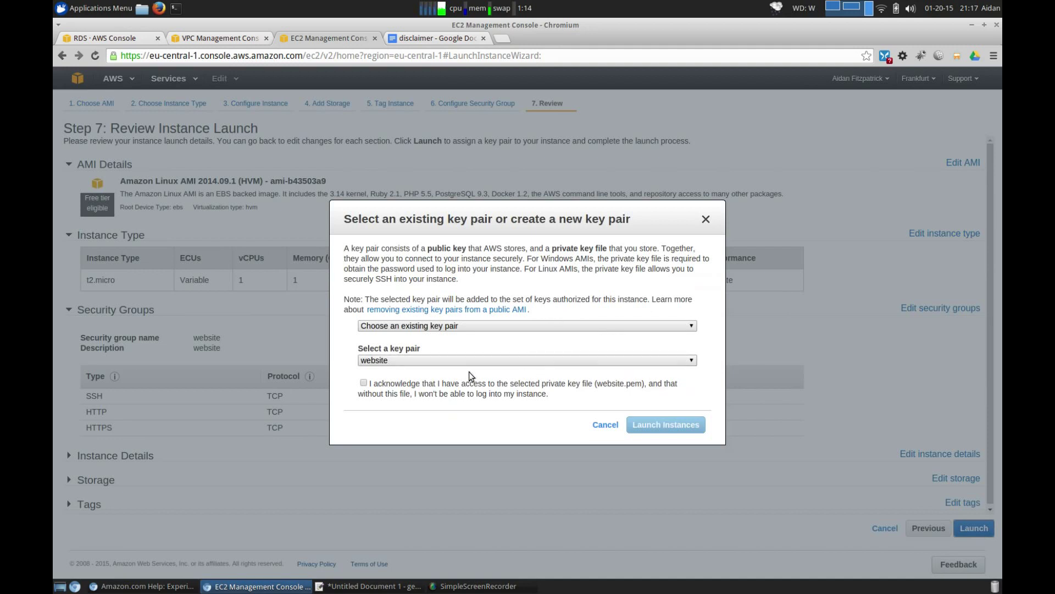
{"action": "left_click", "coordinate": [396, 385]}
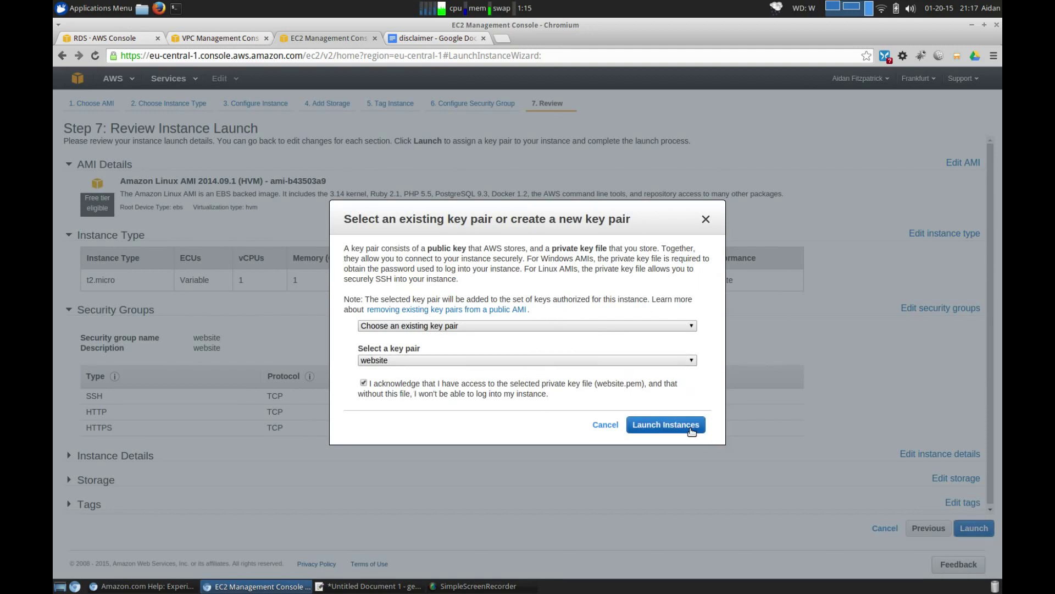
{"action": "left_click", "coordinate": [635, 325]}
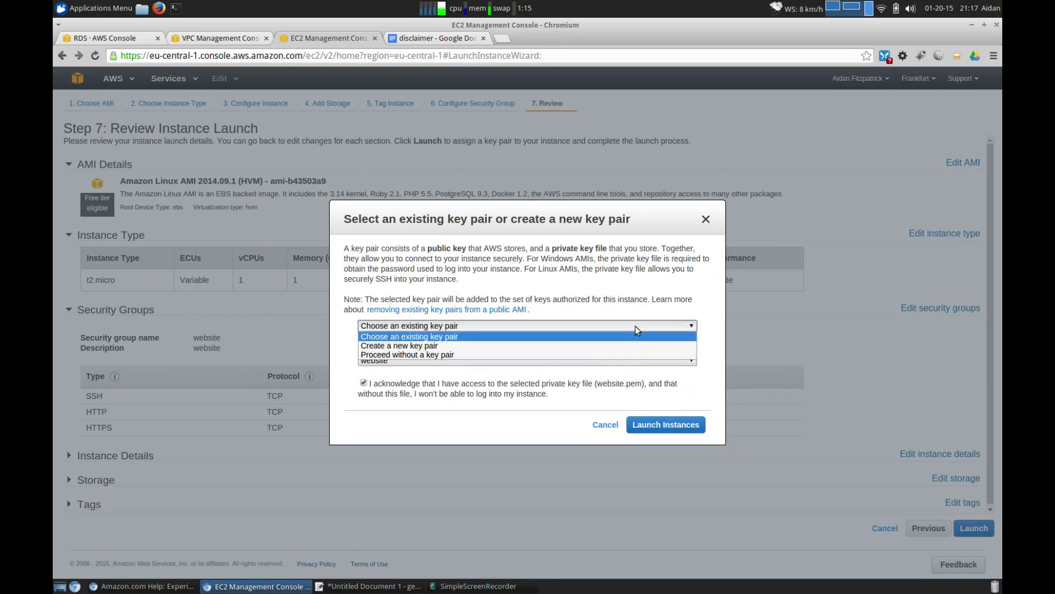
{"action": "left_click", "coordinate": [585, 346]}
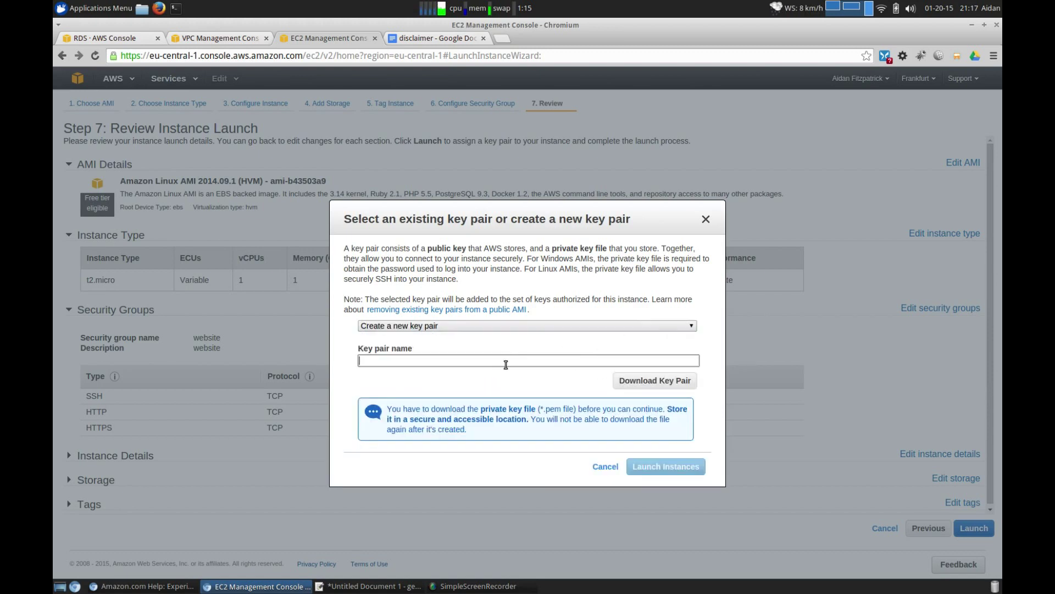
{"action": "left_click", "coordinate": [648, 327]}
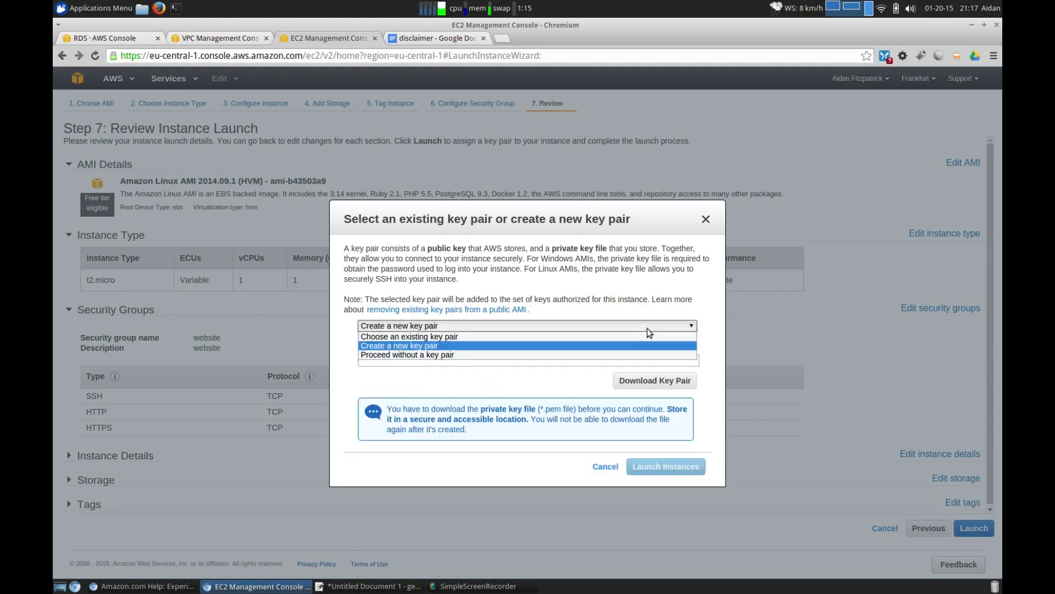
{"action": "left_click", "coordinate": [584, 335]}
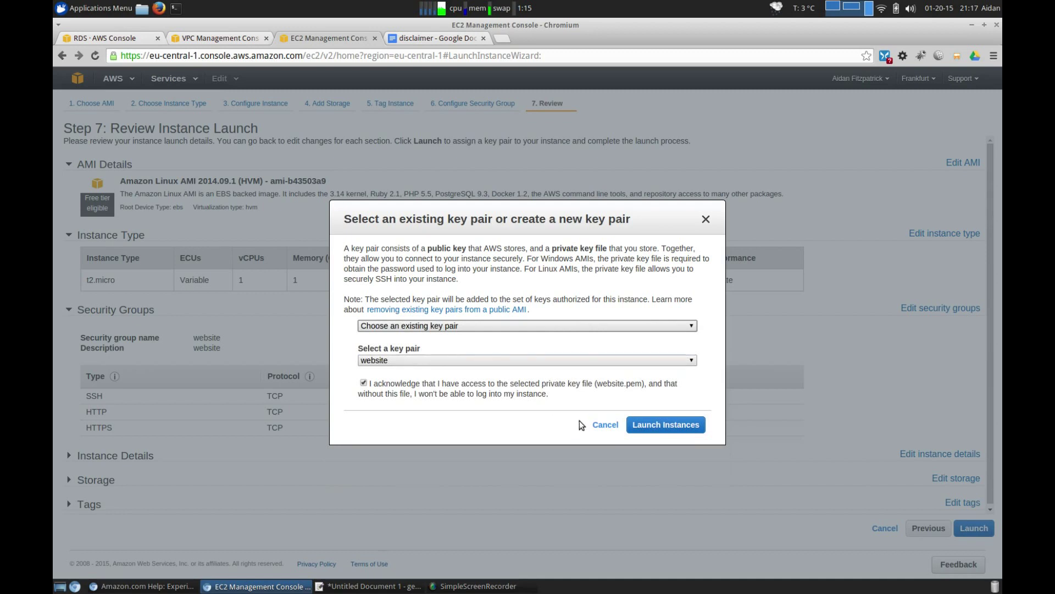
{"action": "left_click", "coordinate": [565, 327]}
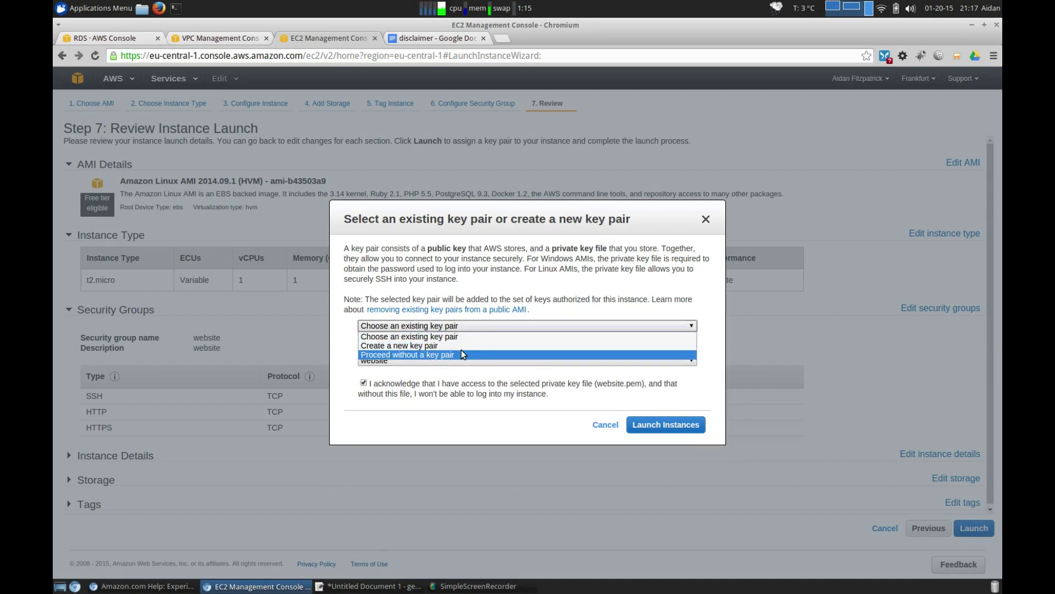
{"action": "left_click", "coordinate": [465, 273]}
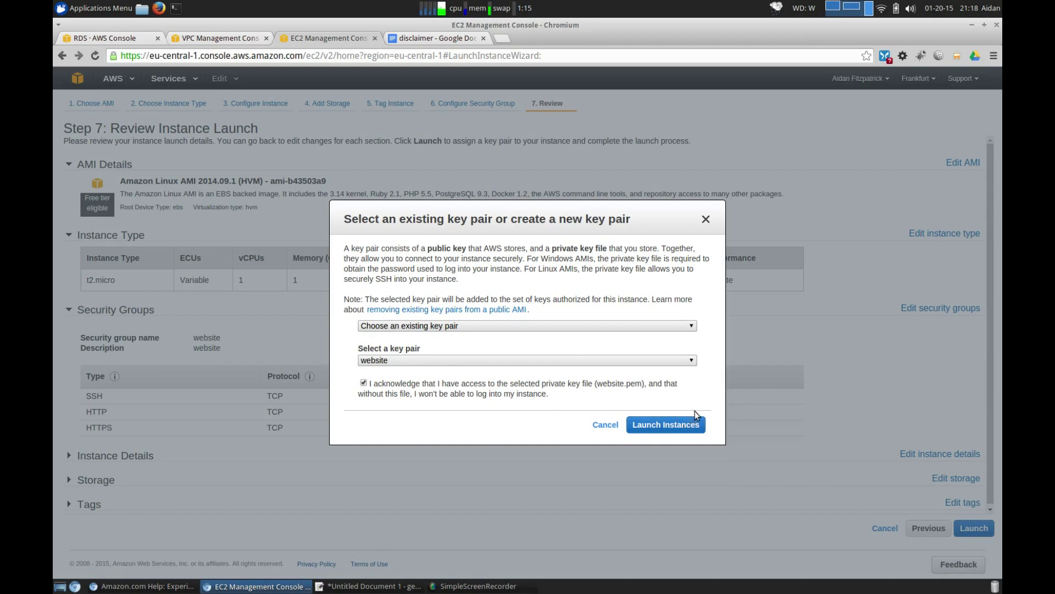
Launch the instances with the website key pair and open the instances list
{"action": "left_click", "coordinate": [689, 424]}
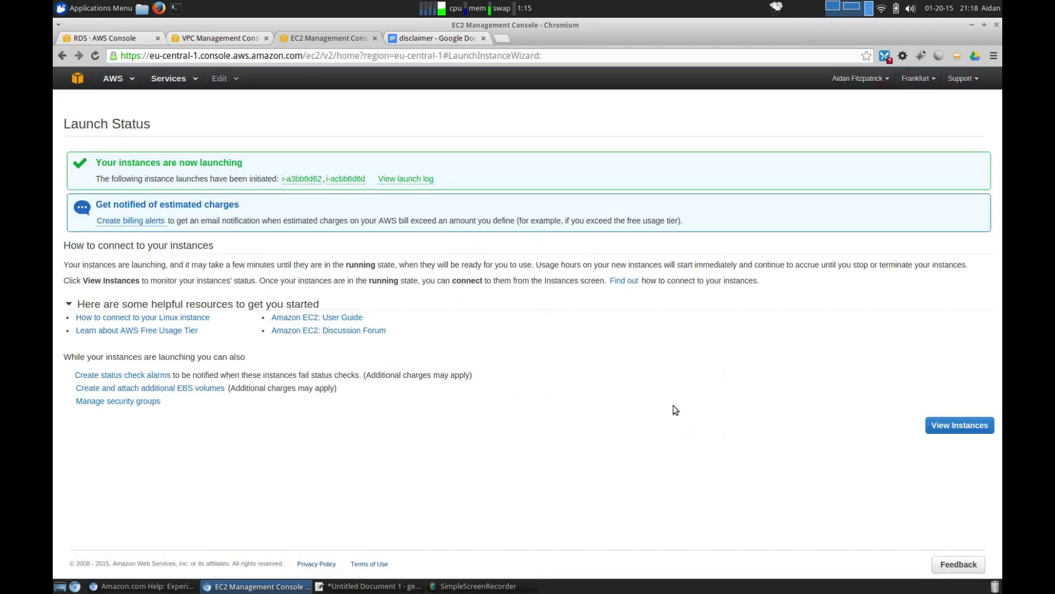
{"action": "left_click", "coordinate": [938, 425]}
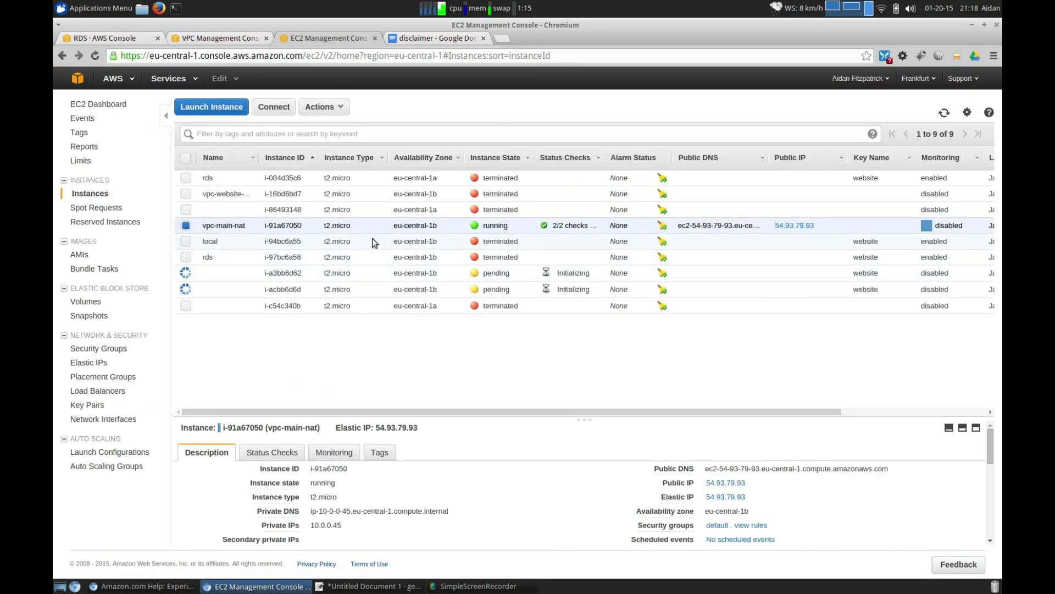
Name the first of the two new pending instances rds
{"action": "left_click", "coordinate": [247, 275]}
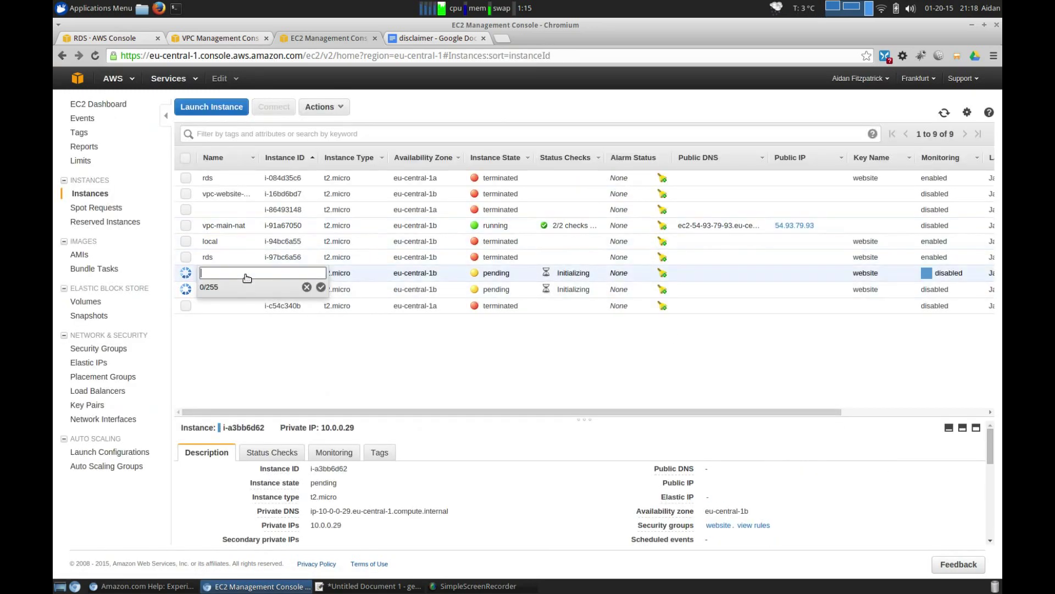
{"action": "type", "text": "rds"}
{"action": "left_click", "coordinate": [321, 287]}
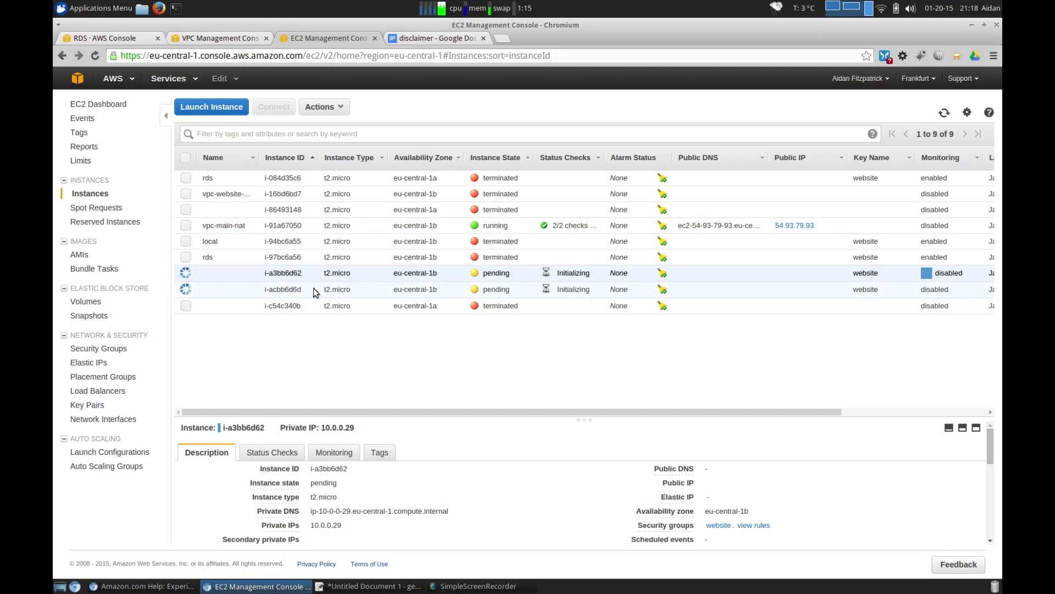
Name the two new pending instances rds and local
{"action": "left_click", "coordinate": [251, 275]}
{"action": "type", "text": "rds"}
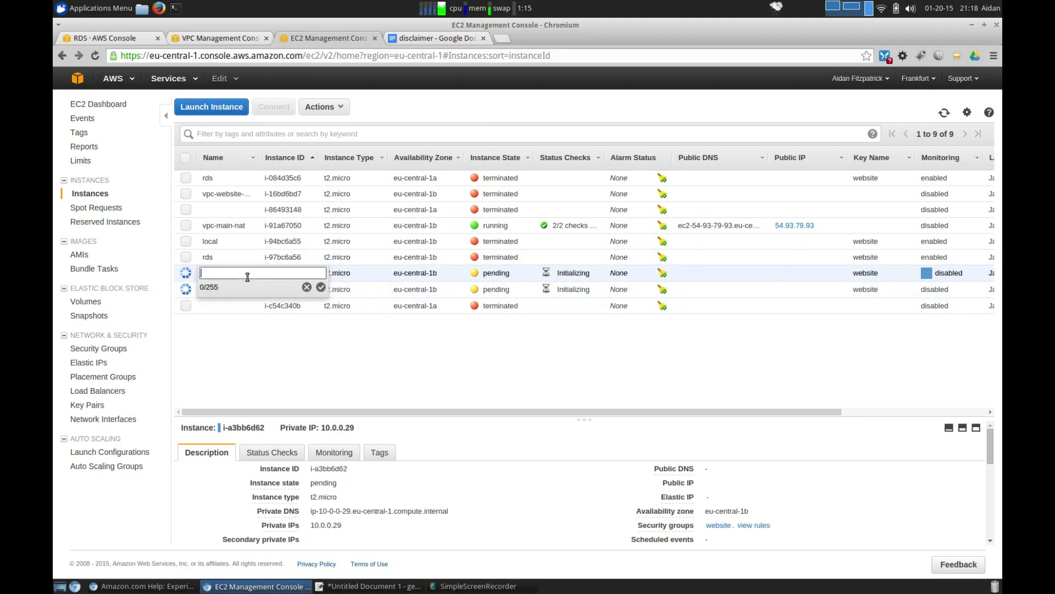
{"action": "key", "text": "Return"}
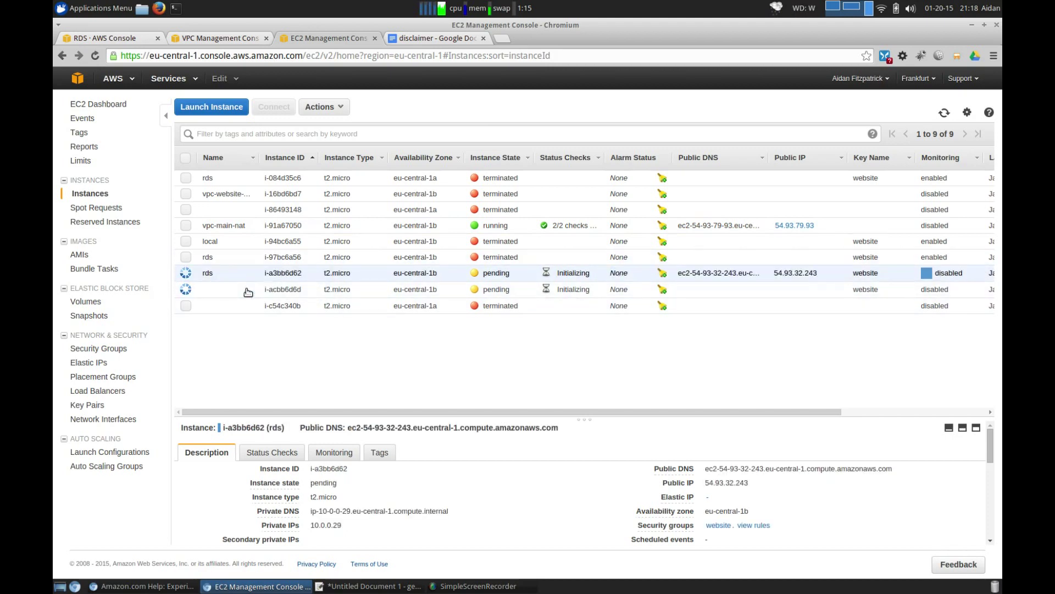
{"action": "left_click", "coordinate": [249, 290]}
{"action": "left_click", "coordinate": [249, 291]}
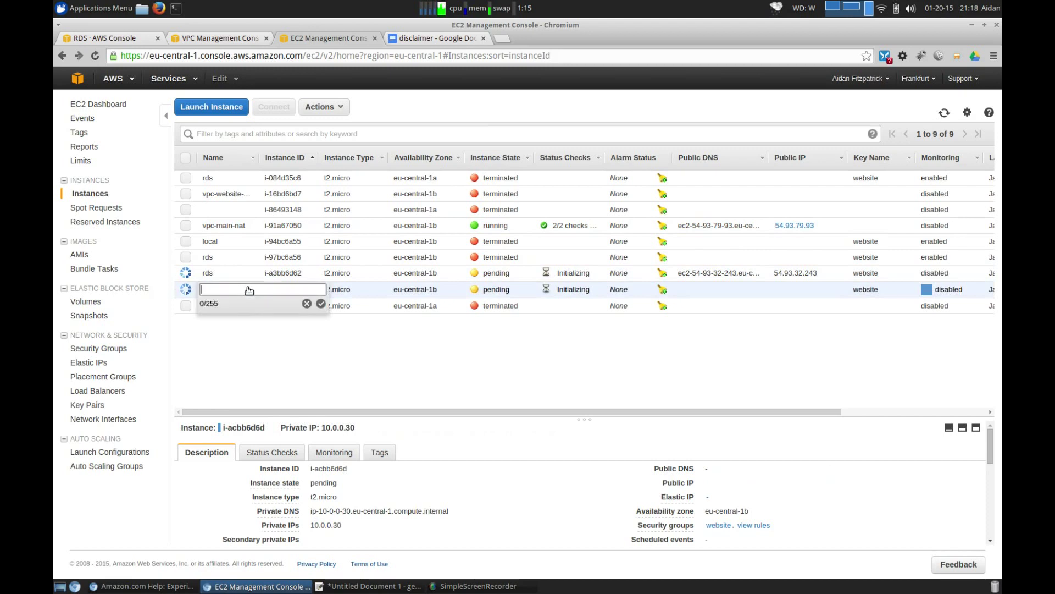
{"action": "type", "text": "local"}
{"action": "key", "text": "Return"}
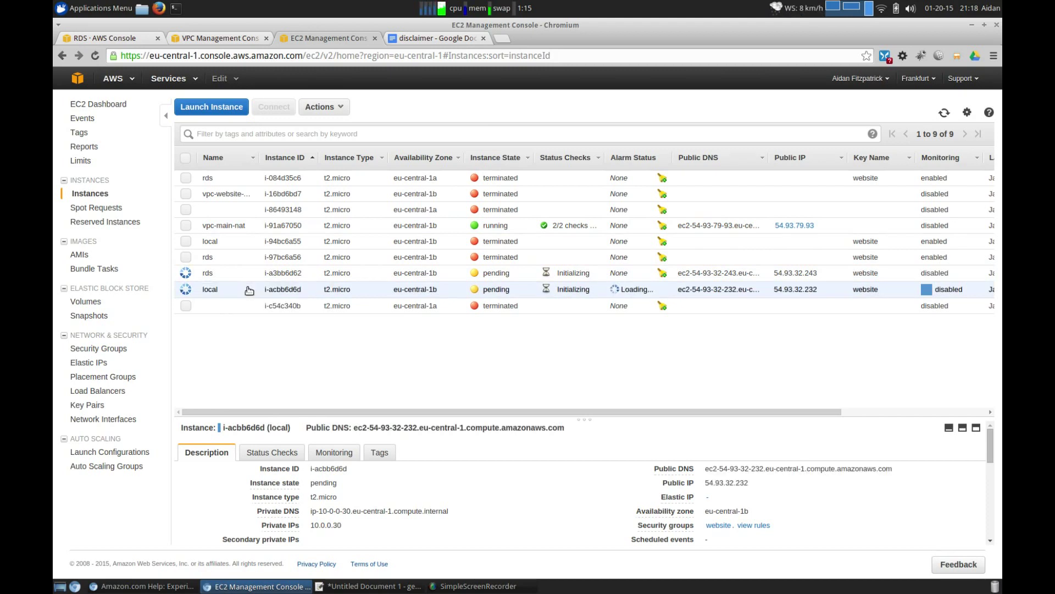
Select the private IP address in the details of the new rds instance
{"action": "left_click", "coordinate": [401, 275]}
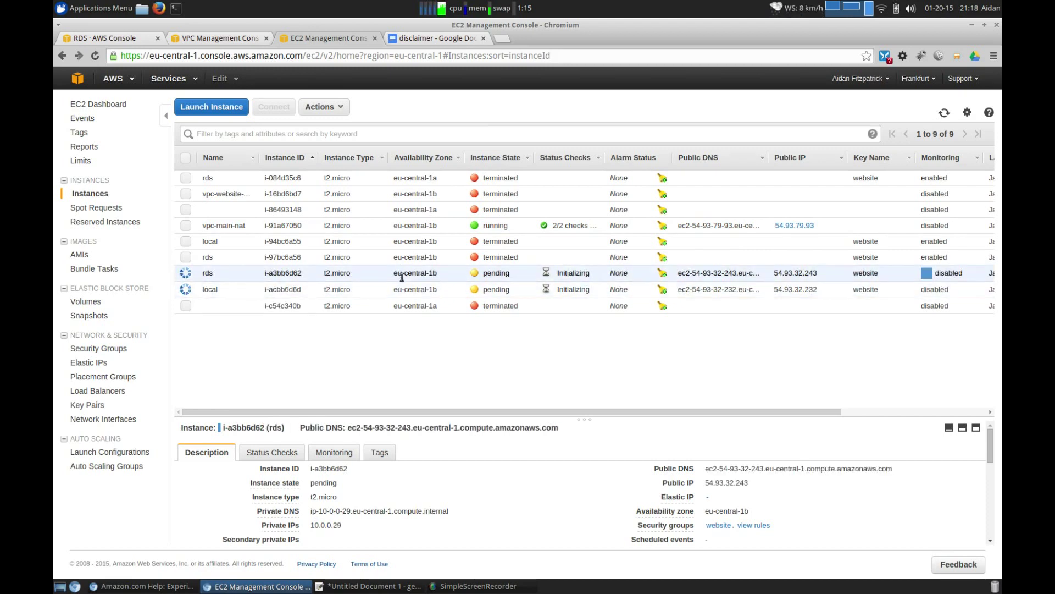
{"action": "triple_click", "coordinate": [337, 525]}
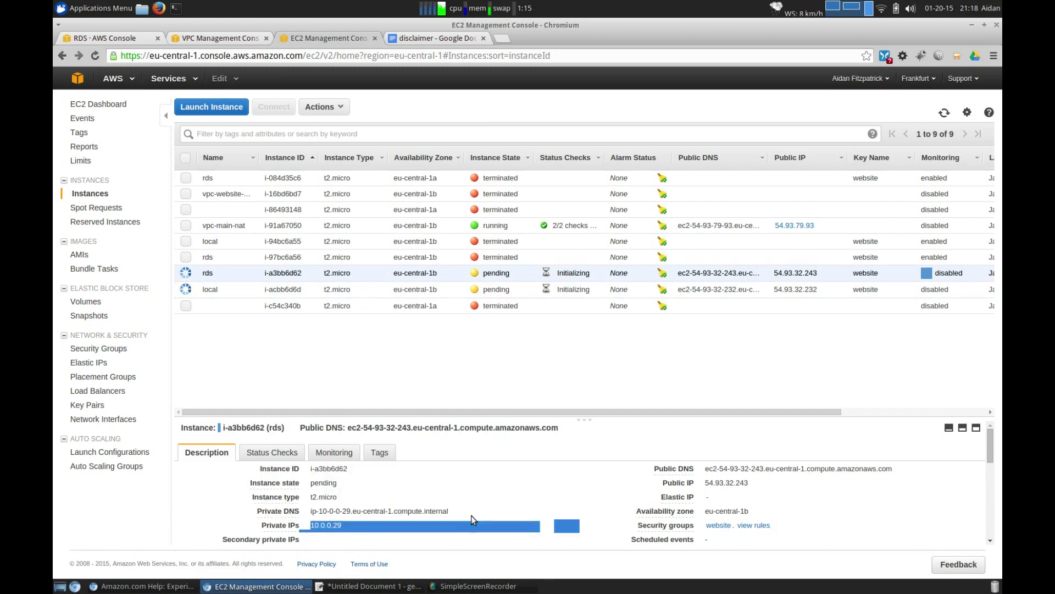
{"action": "double_click", "coordinate": [336, 525]}
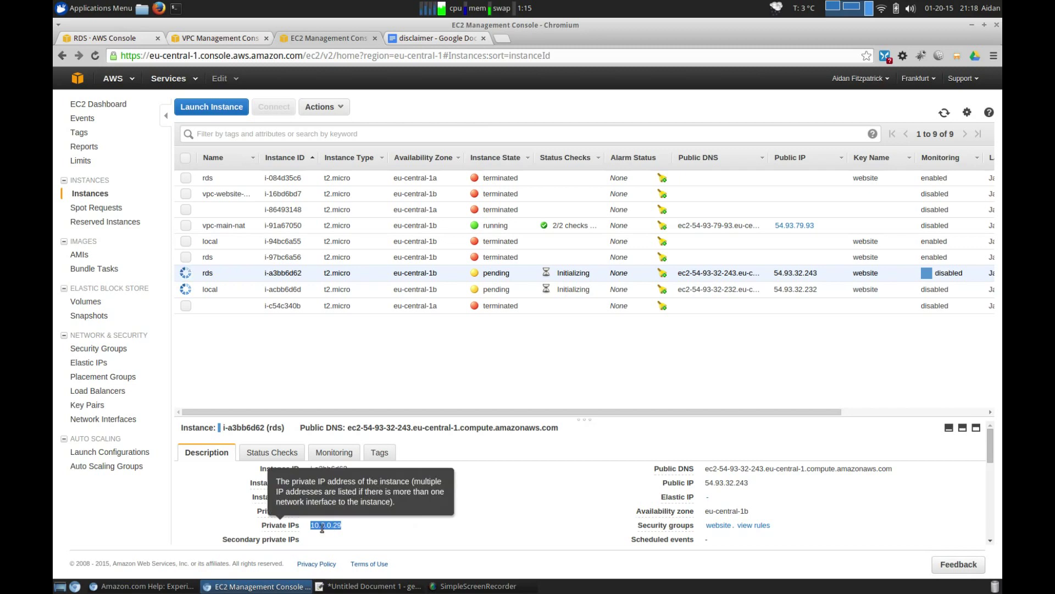
In the RDS console, start launching a MySQL DB instance intended for use outside of production
{"action": "left_click", "coordinate": [124, 39]}
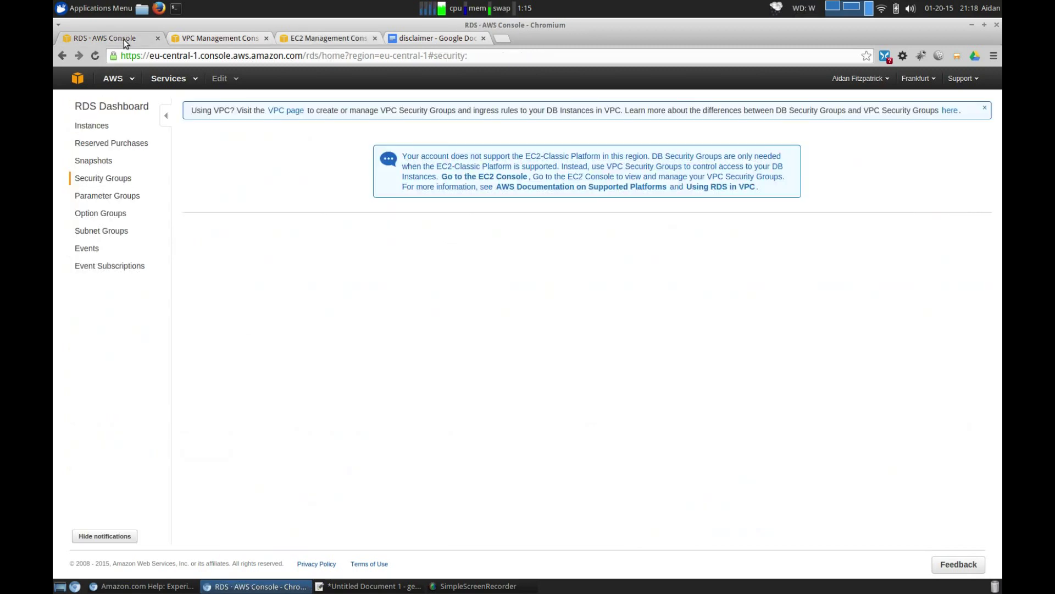
{"action": "left_click", "coordinate": [93, 126]}
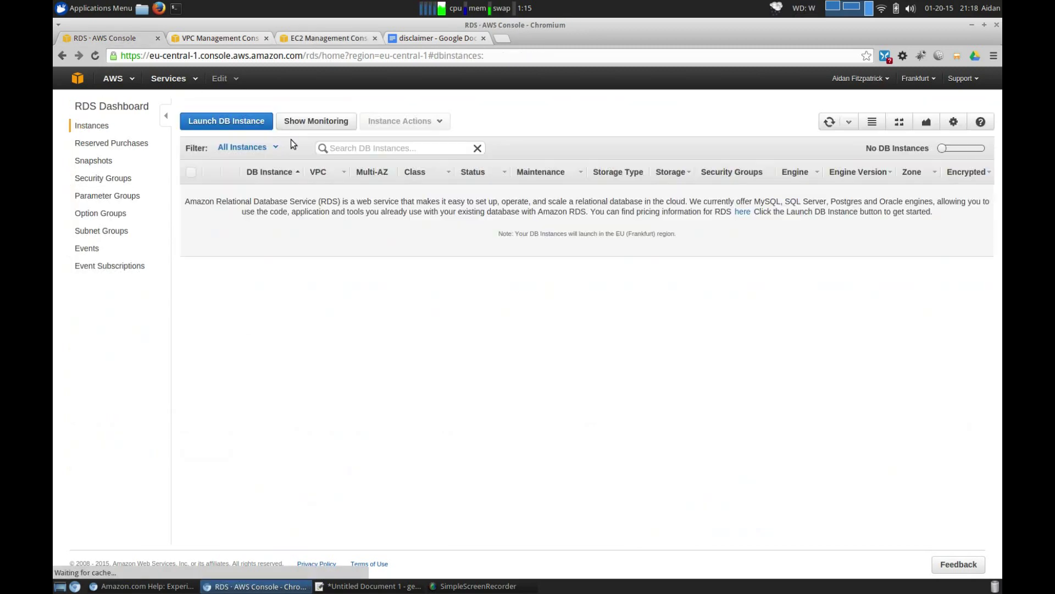
{"action": "left_click", "coordinate": [221, 119]}
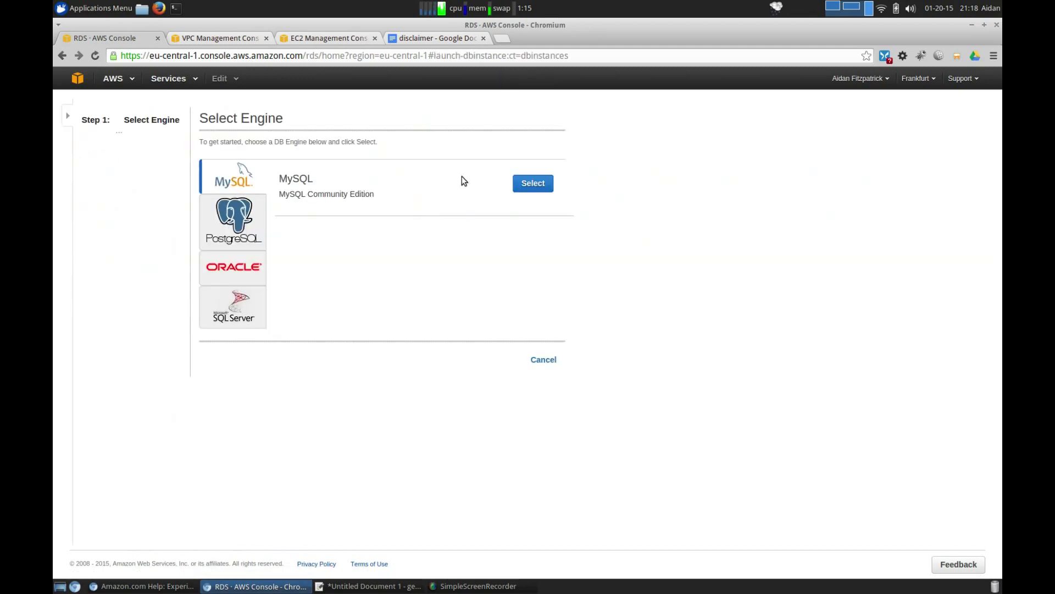
{"action": "left_click", "coordinate": [541, 184]}
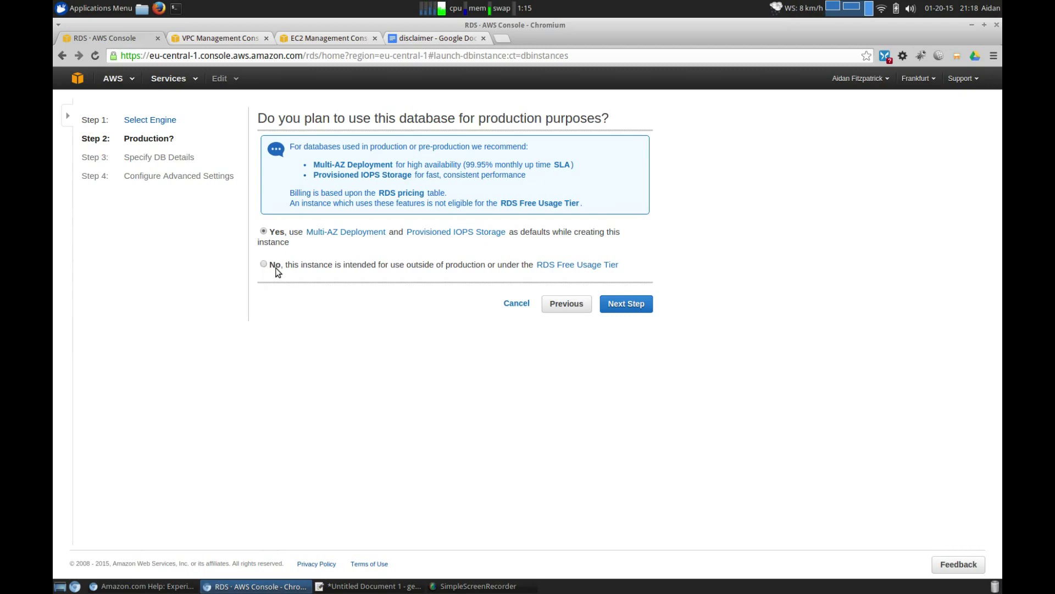
{"action": "left_click", "coordinate": [265, 266]}
{"action": "left_click", "coordinate": [626, 304]}
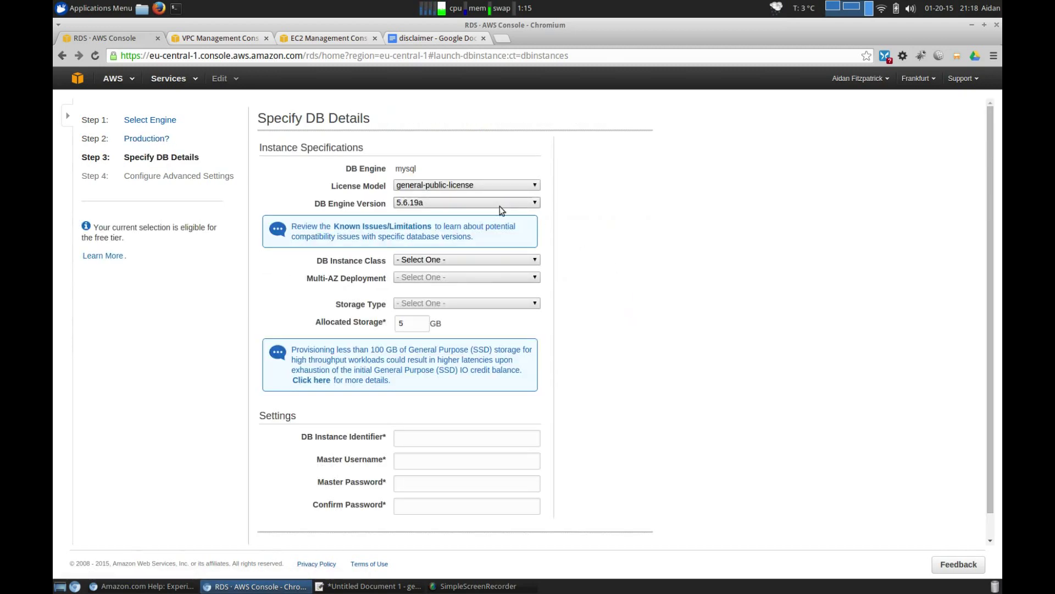
Set the DB instance class to db.t2.micro and Multi-AZ deployment to No
{"action": "left_click", "coordinate": [488, 260]}
{"action": "left_click", "coordinate": [460, 276]}
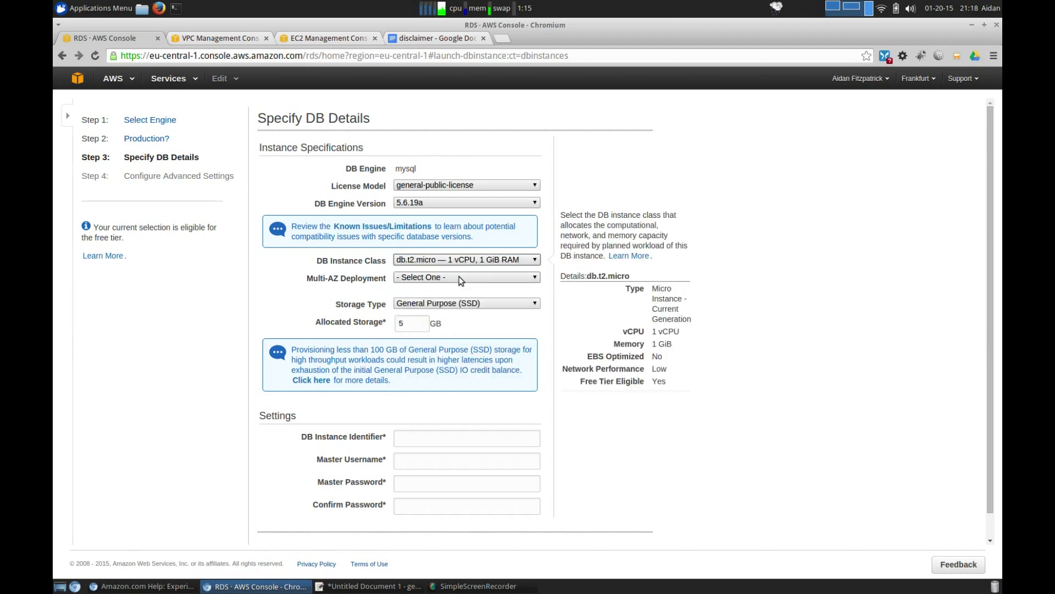
{"action": "left_click", "coordinate": [457, 276]}
{"action": "left_click", "coordinate": [443, 297]}
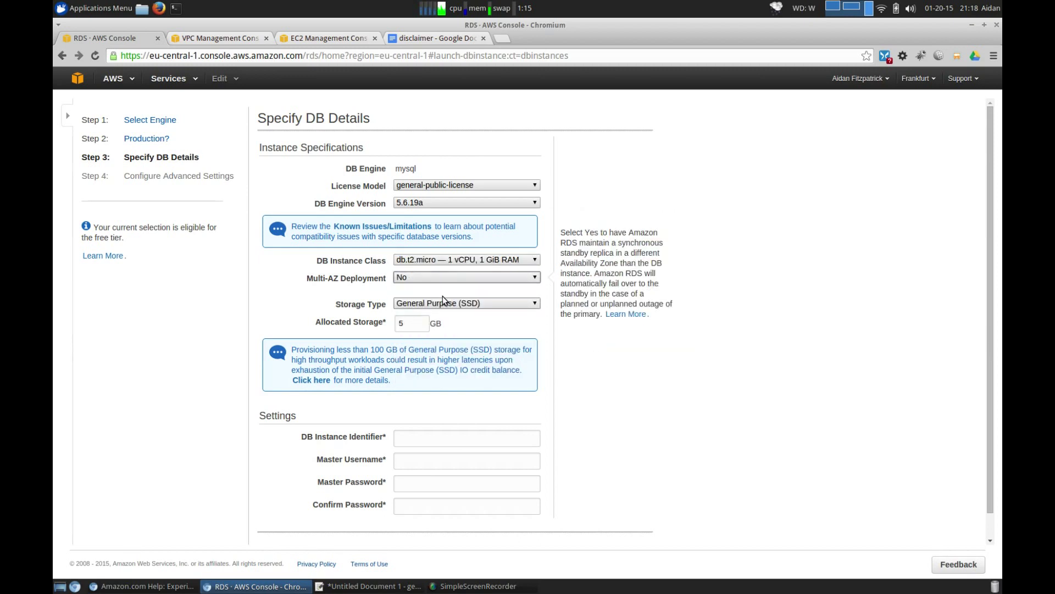
Set the DB instance identifier to main and master username to root, enter and confirm the master password, and continue to the advanced settings
{"action": "left_click", "coordinate": [429, 435]}
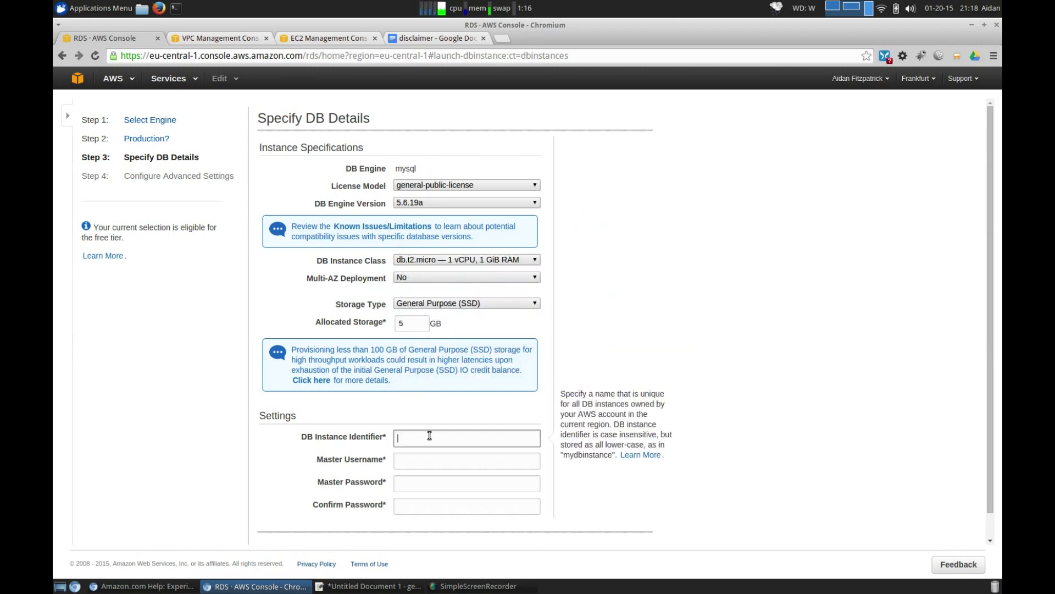
{"action": "type", "text": "main"}
{"action": "key", "text": "Tab"}
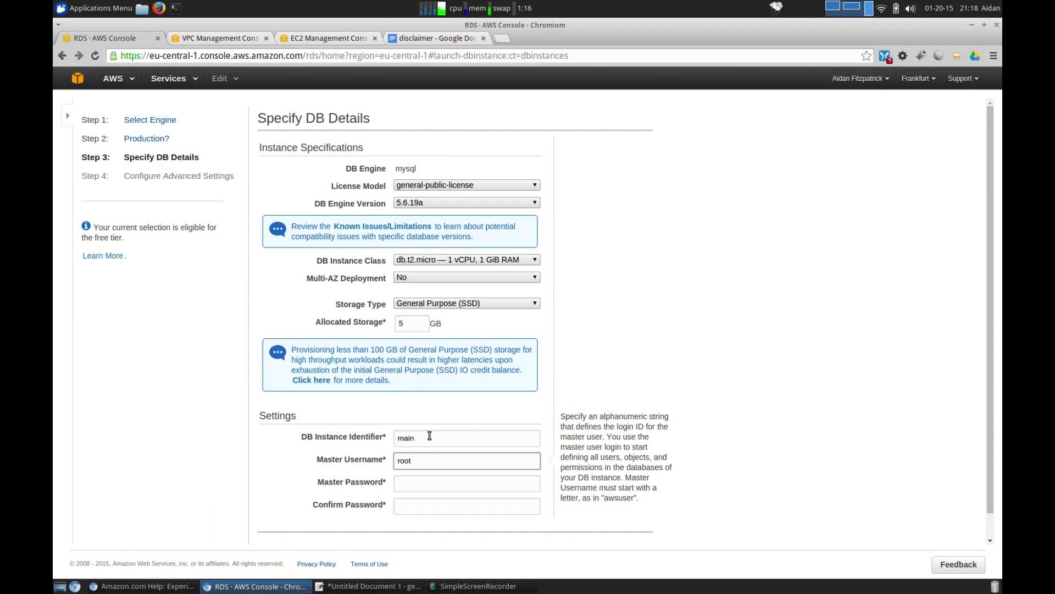
{"action": "key", "text": "Tab"}
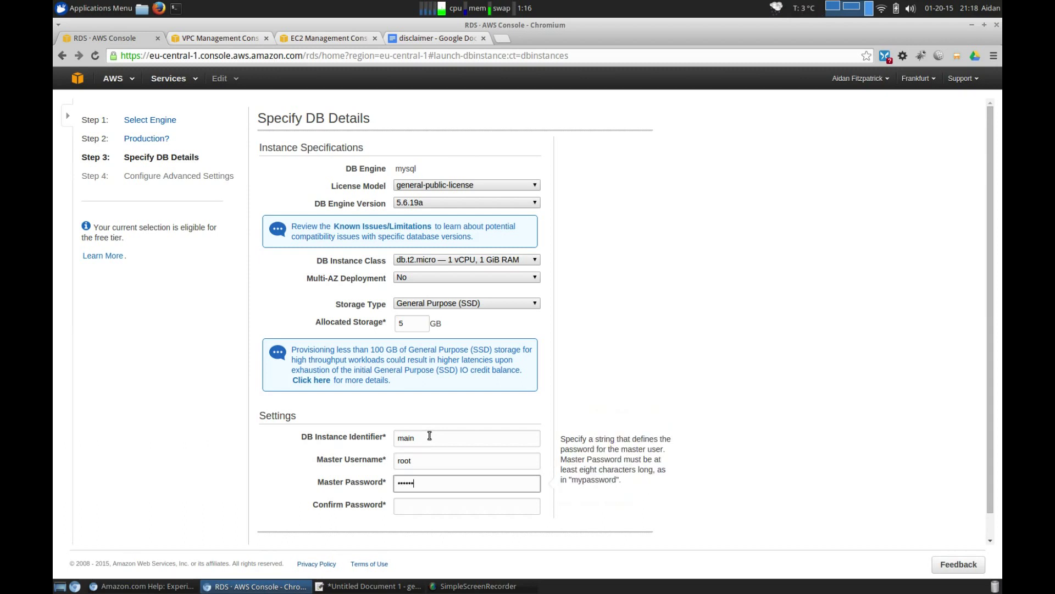
{"action": "key", "text": "Tab"}
{"action": "type", "text": "••••••••"}
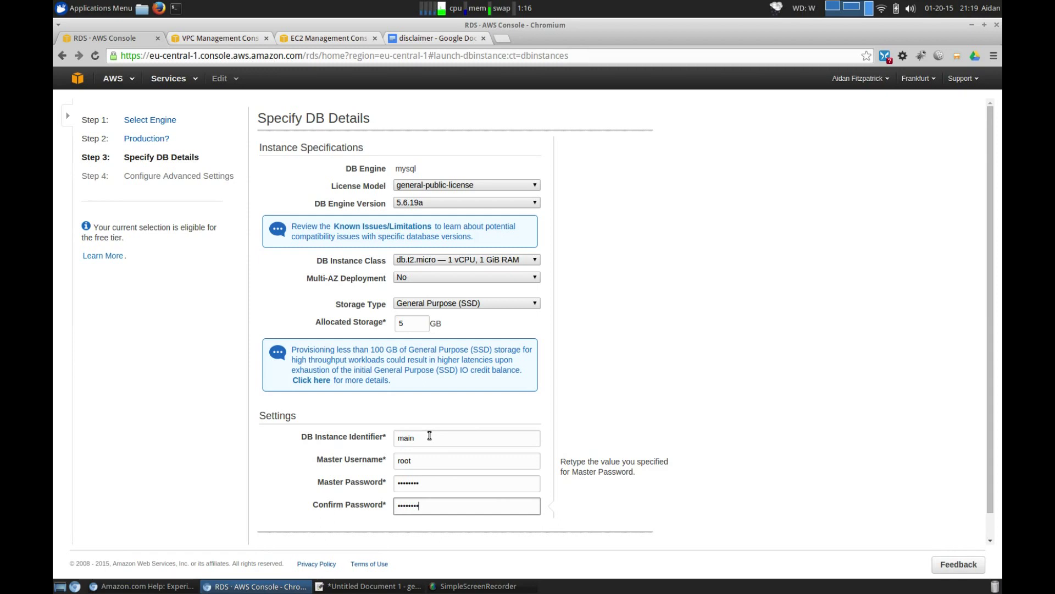
{"action": "scroll", "coordinate": [681, 443], "scroll_direction": "down", "scroll_amount": 1}
{"action": "left_click", "coordinate": [631, 527]}
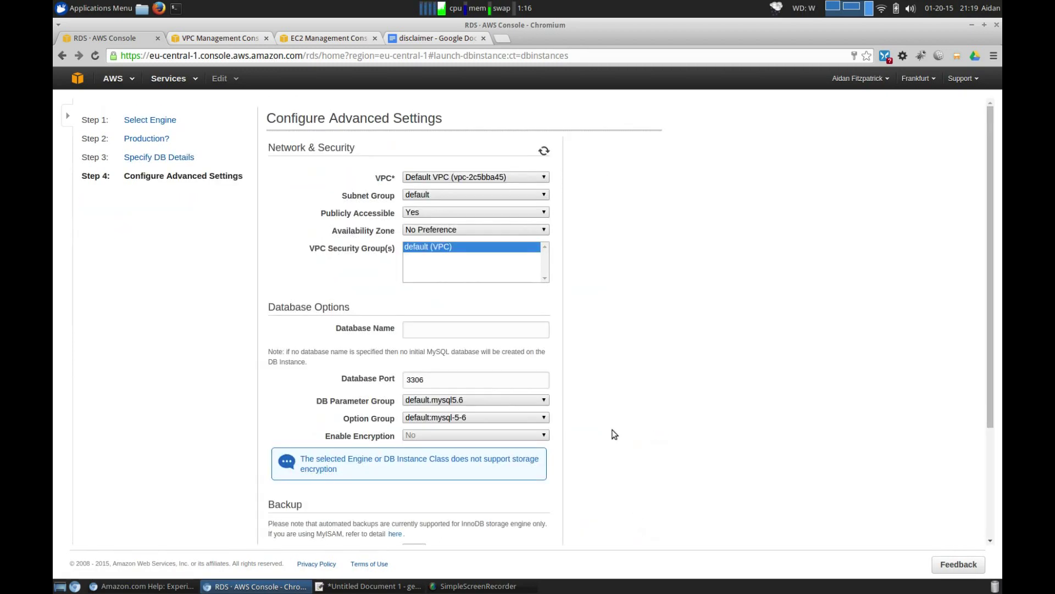
Place the database in the main VPC and assign it the rds security group
{"action": "left_click", "coordinate": [502, 176]}
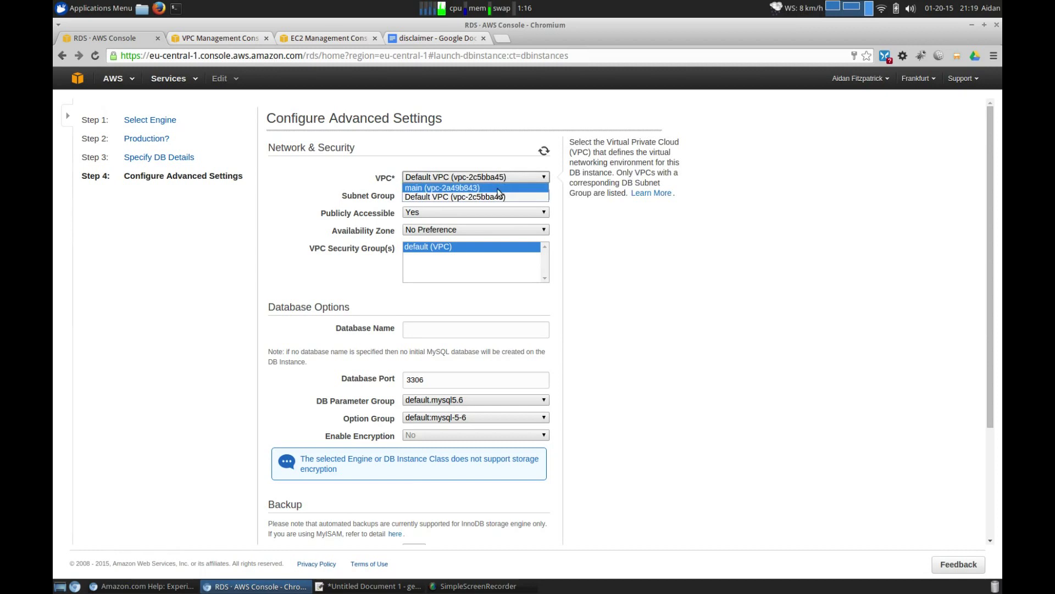
{"action": "left_click", "coordinate": [438, 189]}
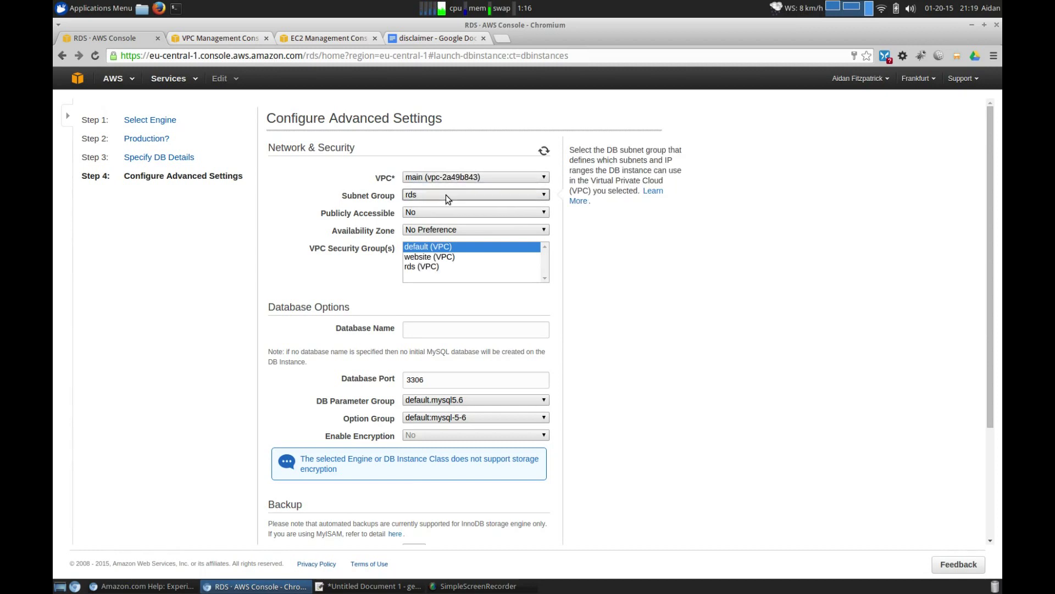
{"action": "left_click", "coordinate": [433, 267]}
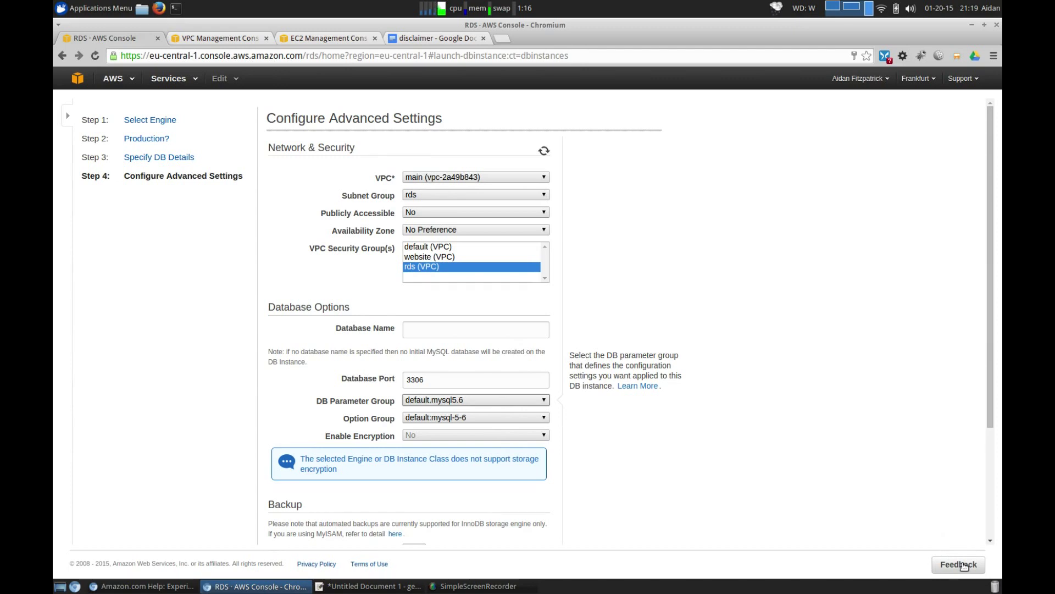
Launch the DB instance with the remaining default settings and open the DB instances list
{"action": "scroll", "coordinate": [742, 457], "scroll_direction": "down", "scroll_amount": 3}
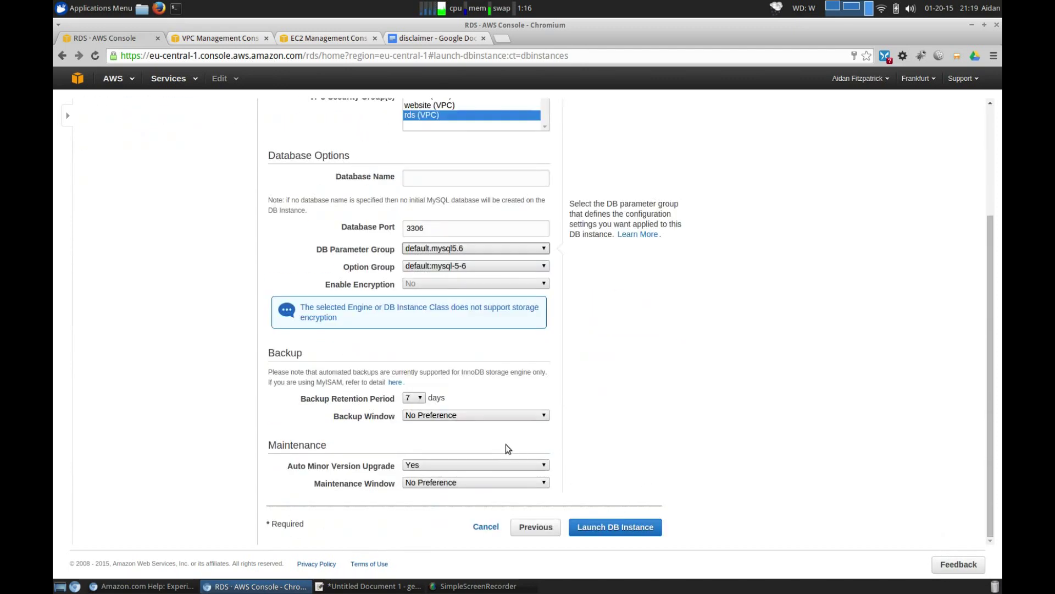
{"action": "left_click", "coordinate": [652, 530]}
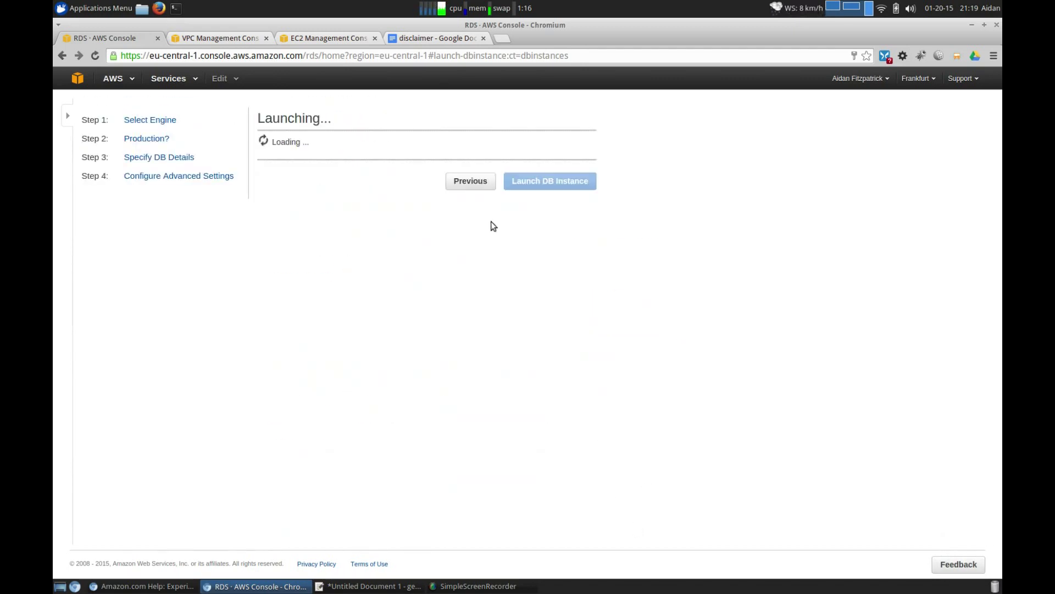
{"action": "left_click", "coordinate": [550, 324]}
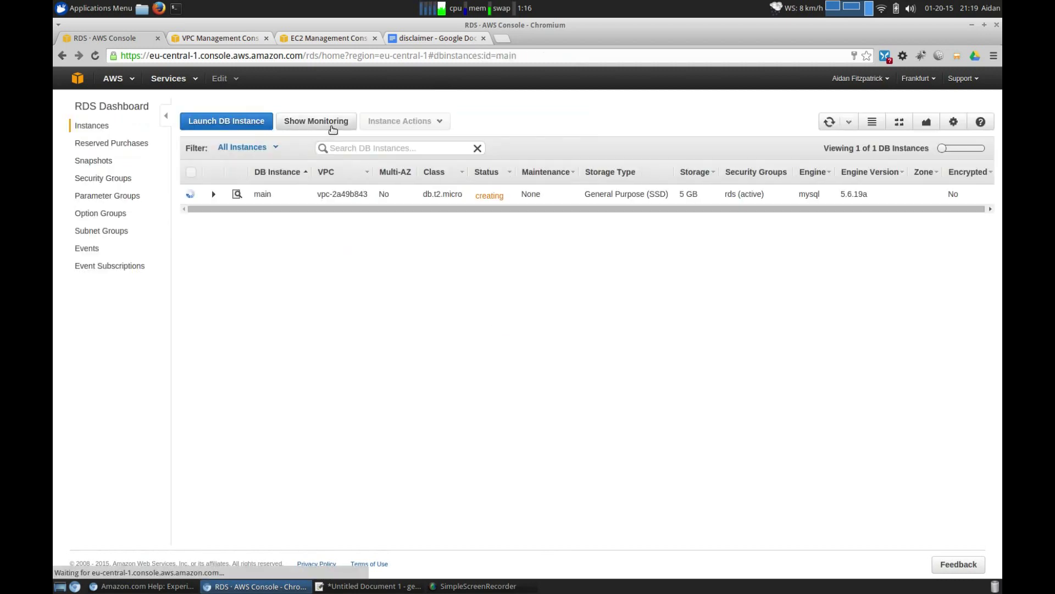
In the VPC console, edit the rds security group's inbound rules and set the rule type to MySQL (3306)
{"action": "left_click", "coordinate": [217, 38]}
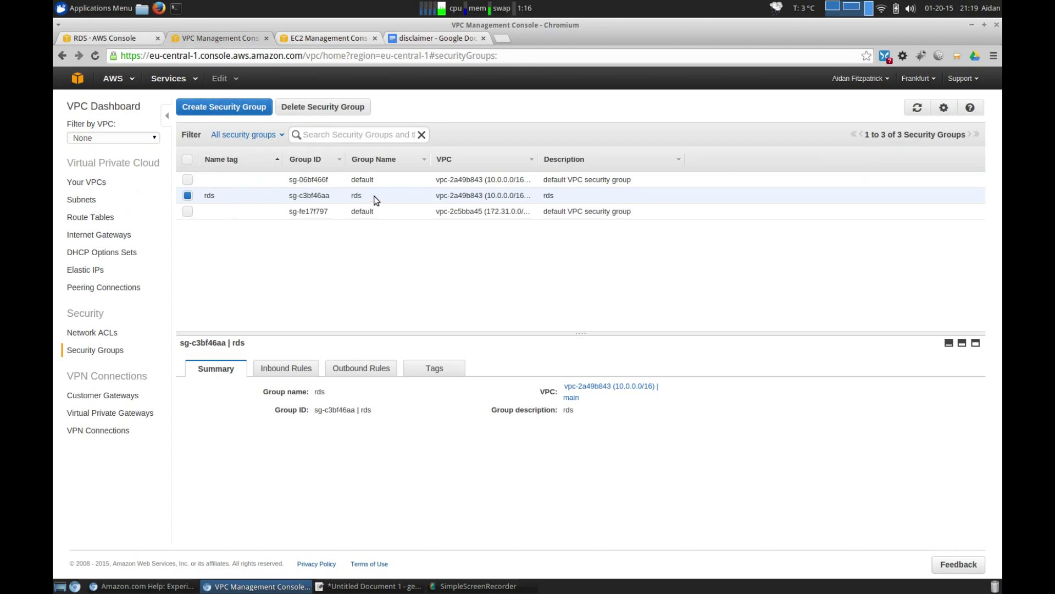
{"action": "left_click", "coordinate": [295, 371]}
{"action": "left_click", "coordinate": [199, 388]}
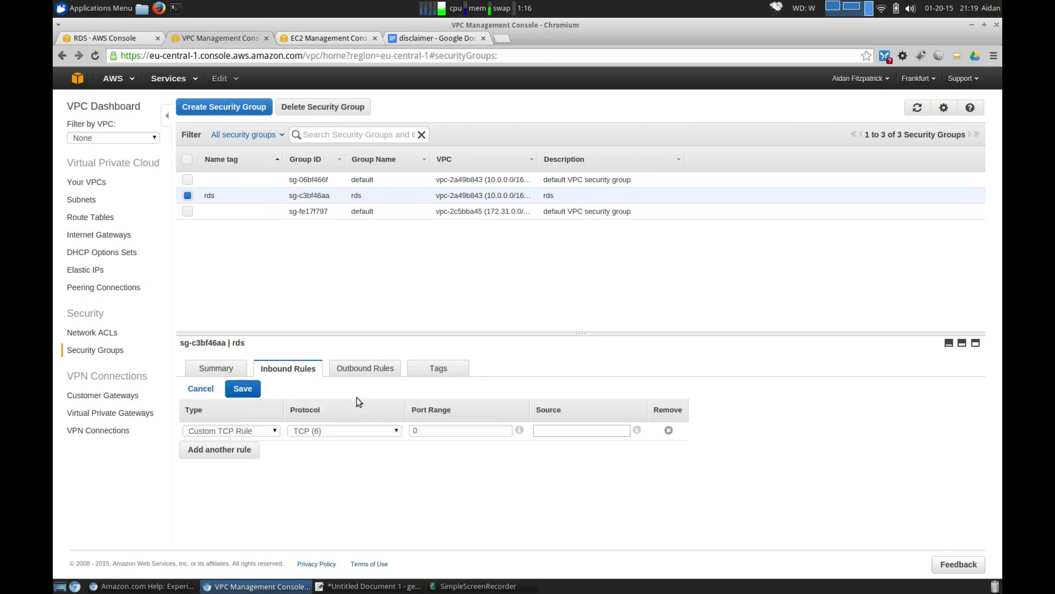
{"action": "left_click", "coordinate": [259, 430]}
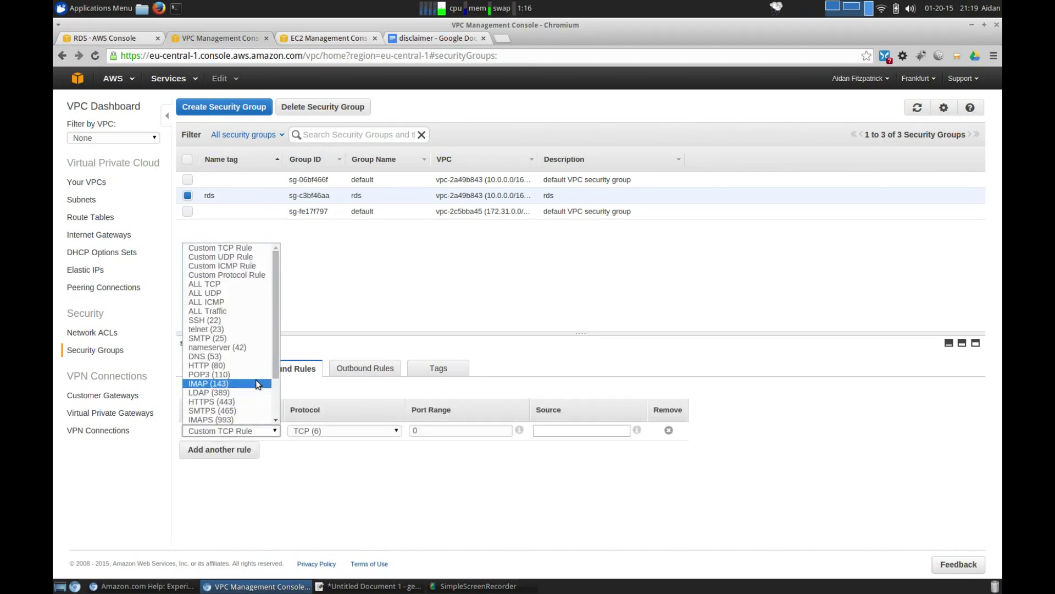
{"action": "scroll", "coordinate": [231, 390], "scroll_direction": "down", "scroll_amount": 2}
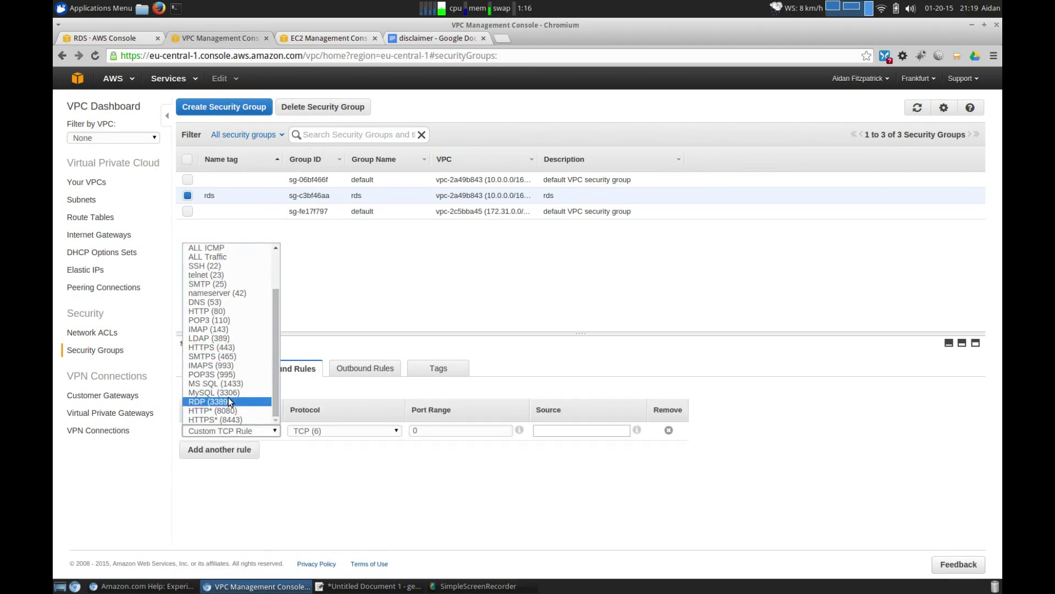
{"action": "left_click", "coordinate": [228, 392]}
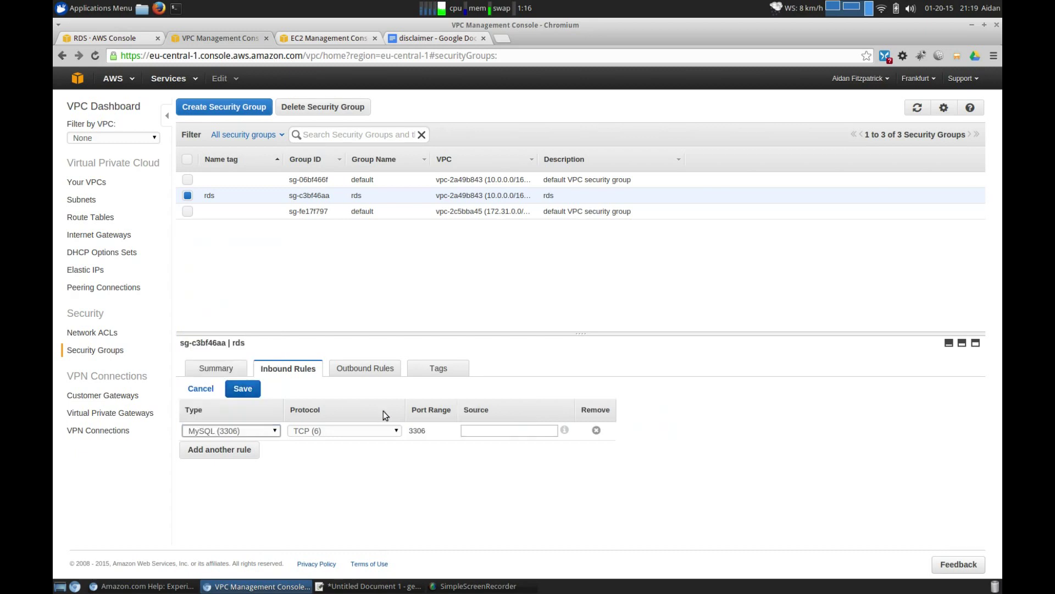
Try to save the rds security group's MySQL inbound rule with 10.0.0.29/24 as its source
{"action": "key", "text": "alt+Tab"}
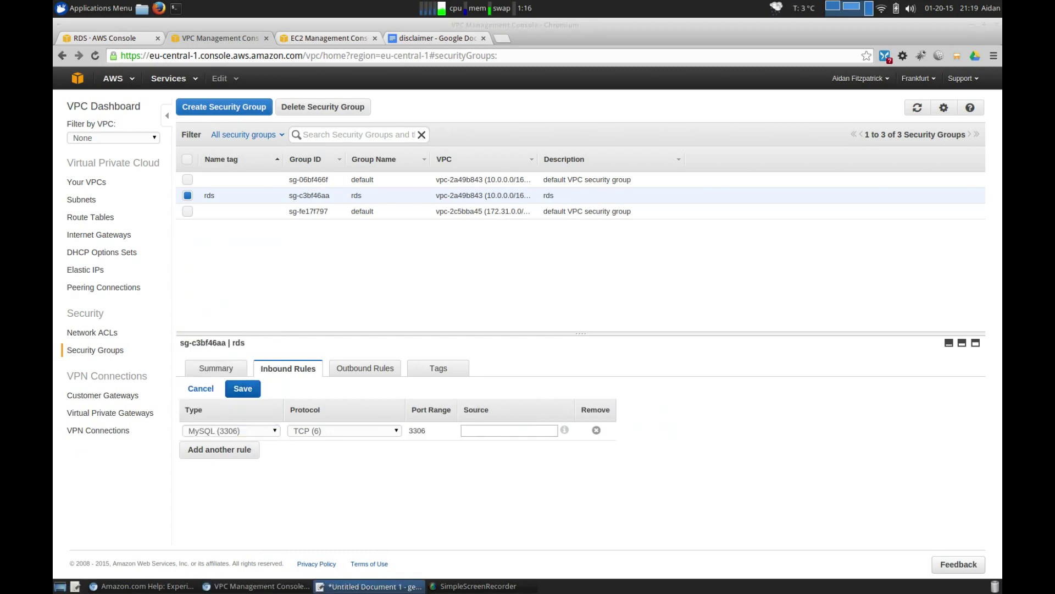
{"action": "left_click", "coordinate": [522, 431]}
{"action": "type", "text": "10.0.0.29"}
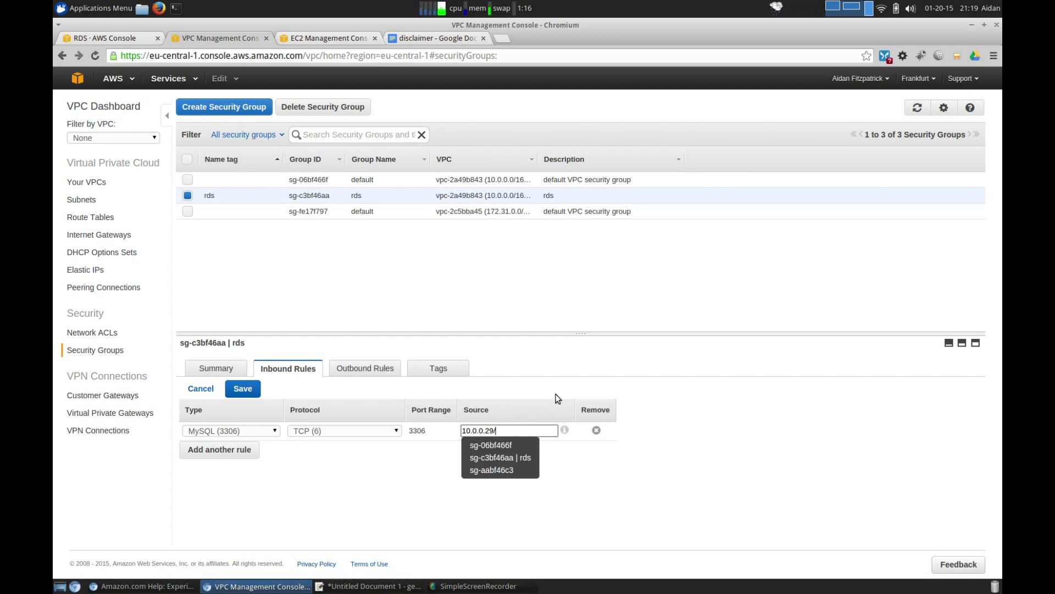
{"action": "type", "text": "/32"}
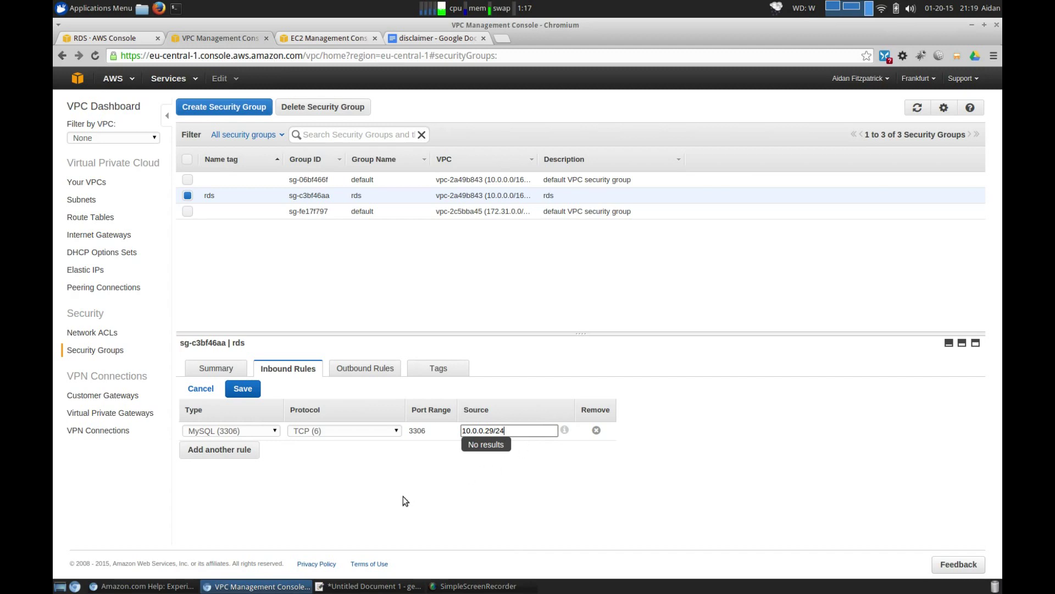
{"action": "left_click", "coordinate": [331, 492]}
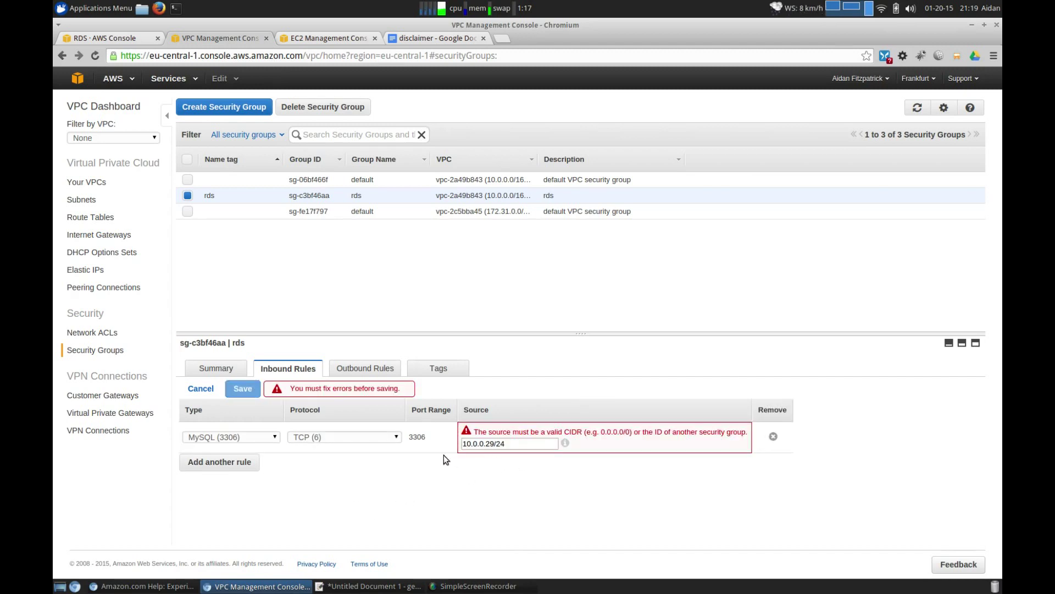
{"action": "left_click", "coordinate": [536, 442]}
{"action": "key", "text": "alt+Tab"}
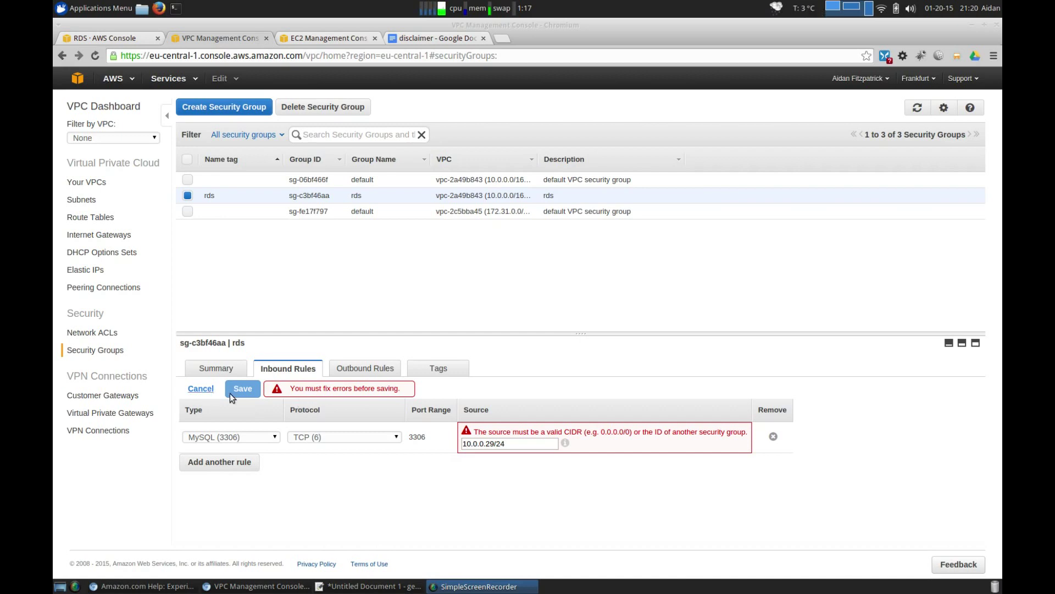
Check the rds instance's private IP in the EC2 console, correct the MySQL rule's source to 10.0.0.29/32 and save the inbound rules
{"action": "left_click", "coordinate": [484, 444]}
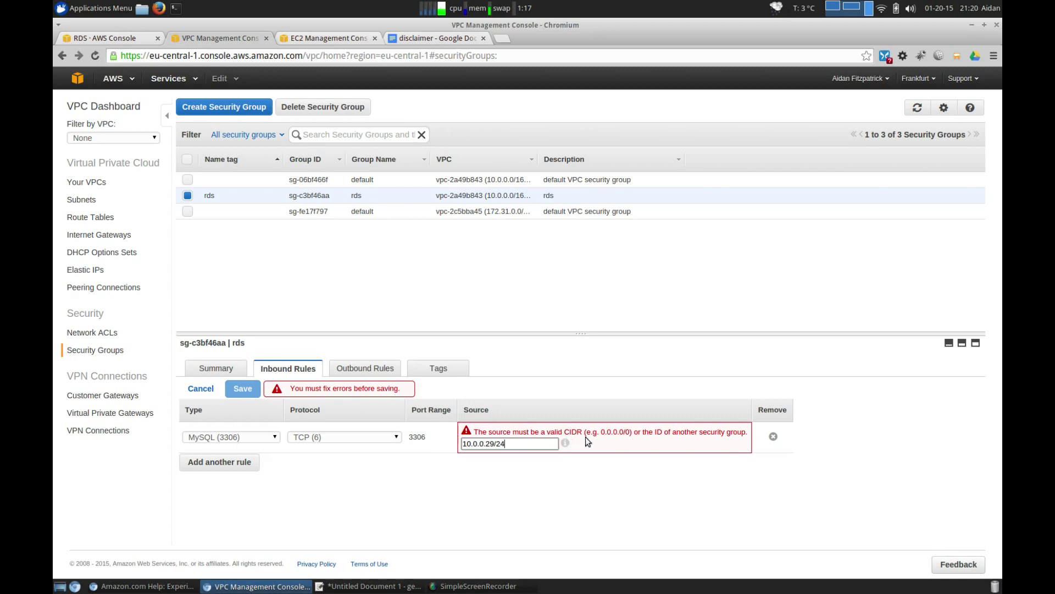
{"action": "left_click", "coordinate": [478, 447]}
{"action": "type", "text": "0."}
{"action": "key", "text": "BackSpace"}
{"action": "key", "text": "BackSpace"}
{"action": "key", "text": "BackSpace"}
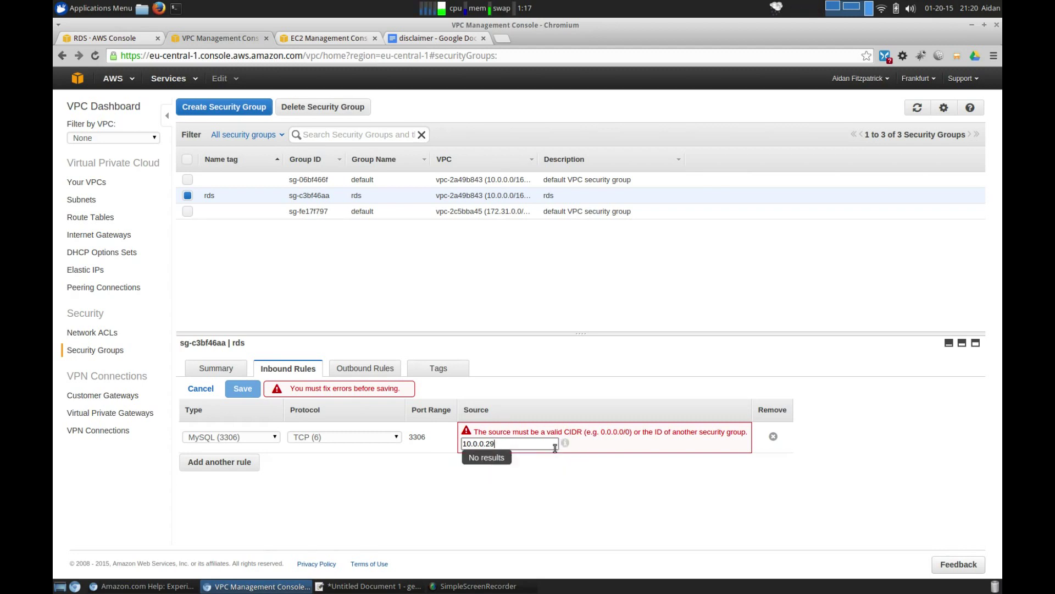
{"action": "left_click", "coordinate": [324, 36]}
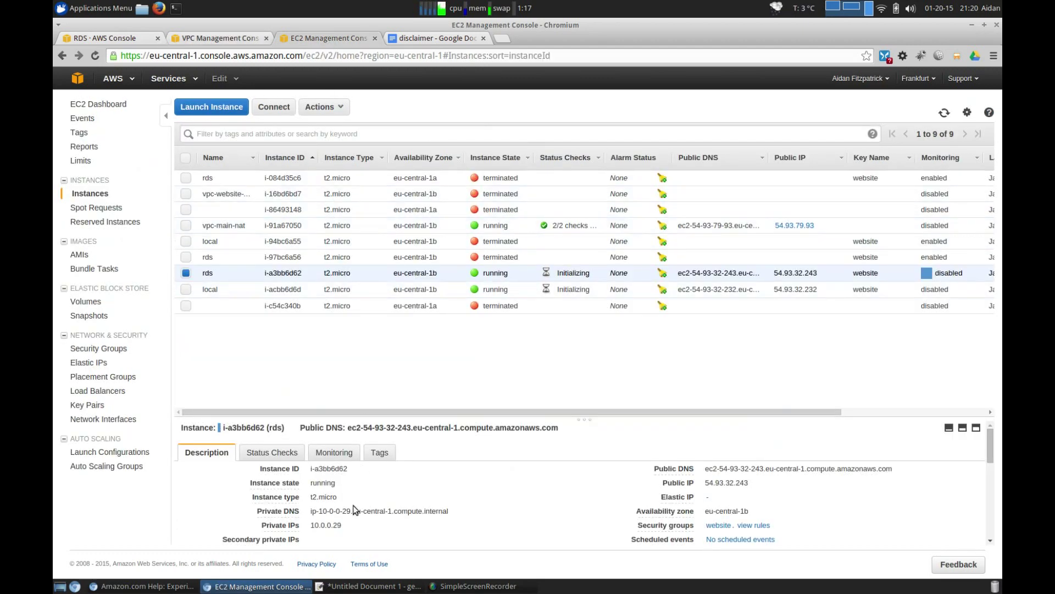
{"action": "left_click_drag", "start_coordinate": [346, 526], "coordinate": [309, 526]}
{"action": "left_click", "coordinate": [230, 34]}
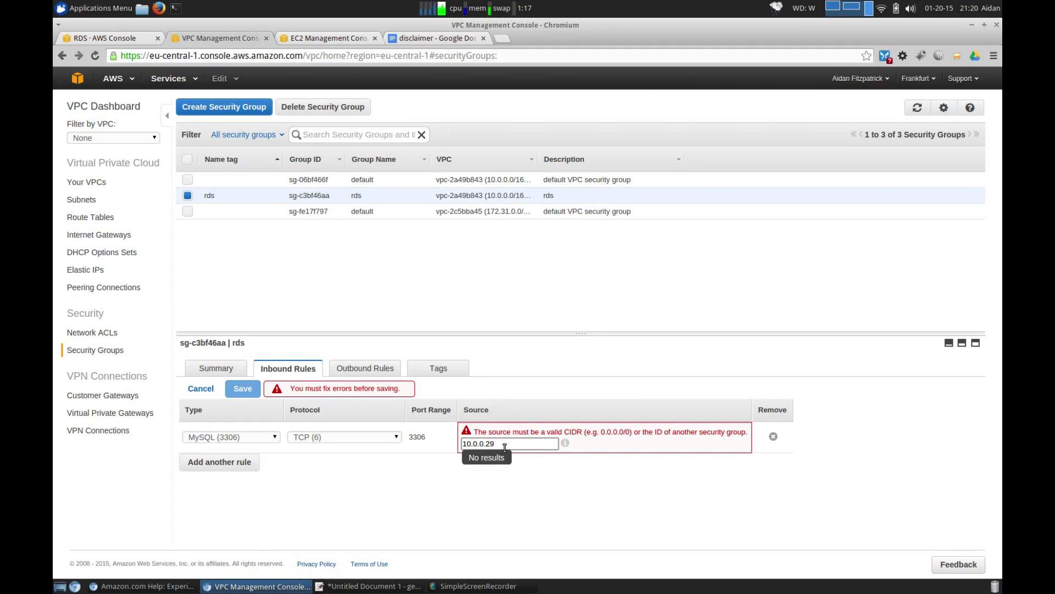
{"action": "type", "text": "/32"}
{"action": "left_click", "coordinate": [240, 391]}
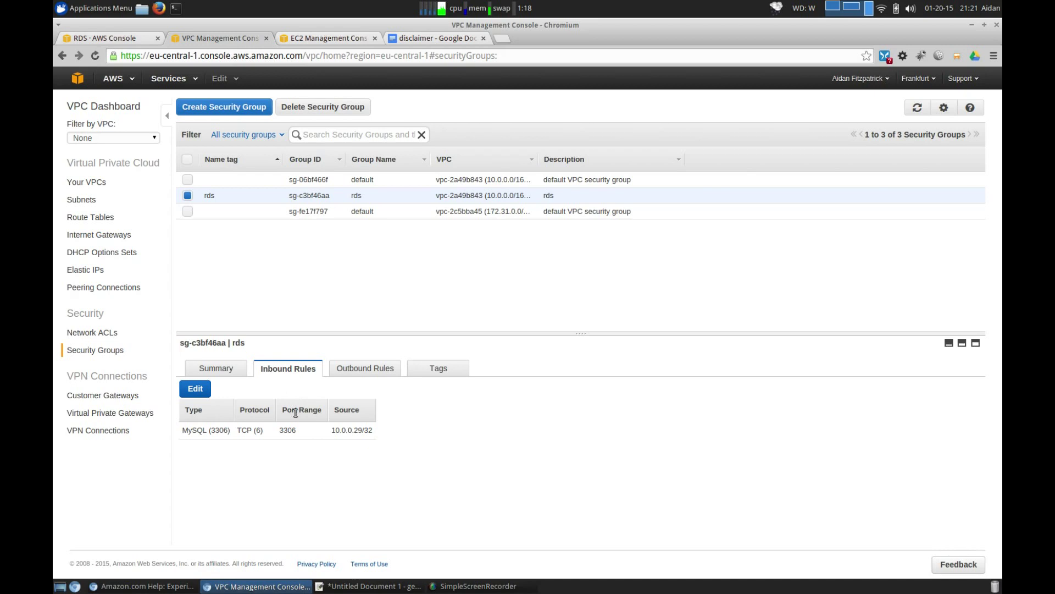
Review the main DB instance's details, the rds security group's inbound rule and the rds EC2 instance's details
{"action": "left_click", "coordinate": [125, 38]}
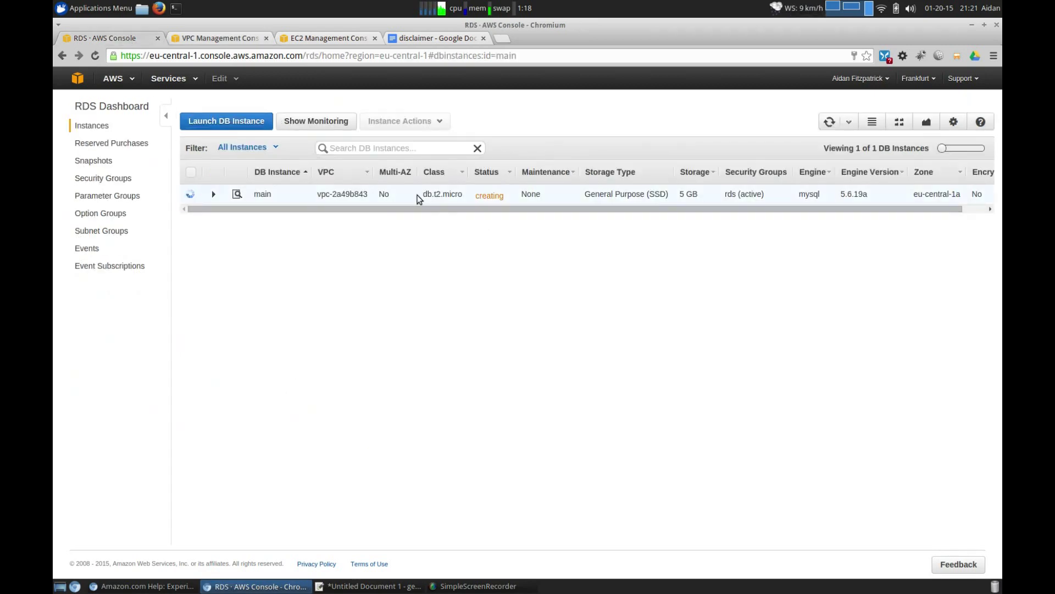
{"action": "left_click", "coordinate": [214, 194]}
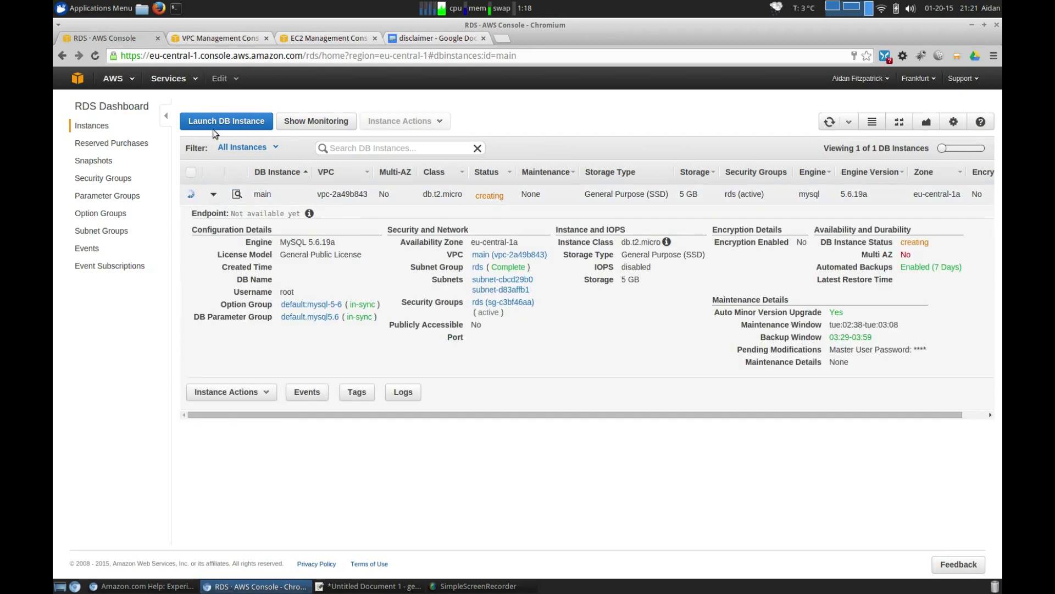
{"action": "left_click", "coordinate": [216, 37]}
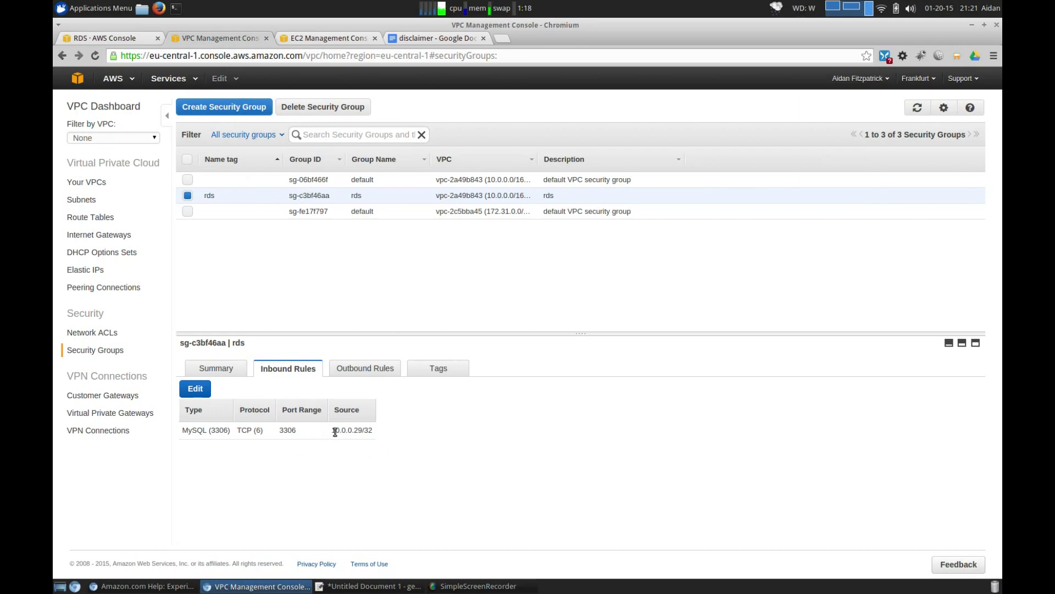
{"action": "triple_click", "coordinate": [291, 433]}
{"action": "triple_click", "coordinate": [347, 434]}
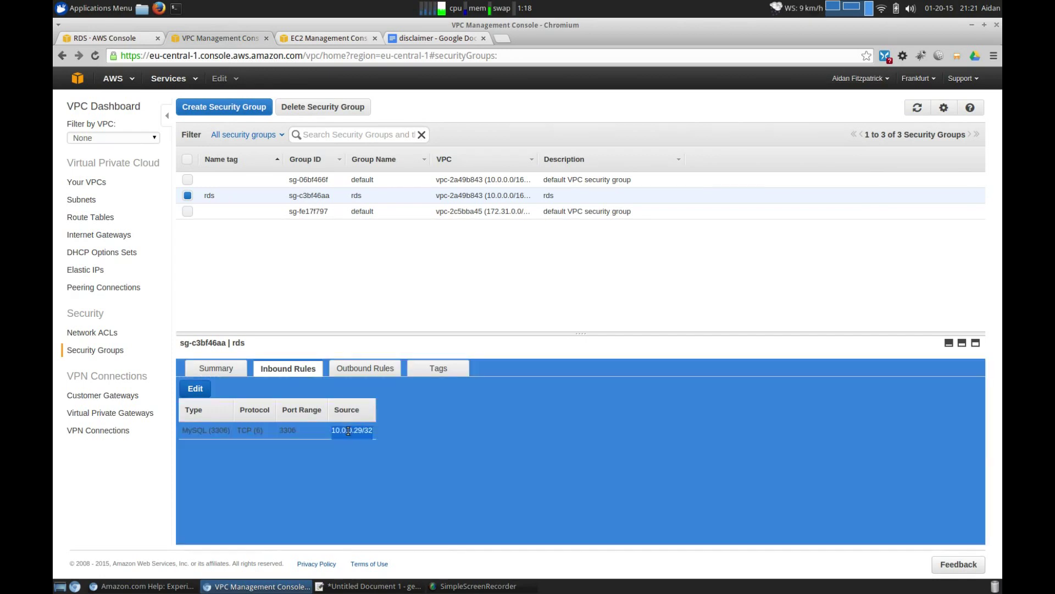
{"action": "left_click", "coordinate": [331, 38]}
{"action": "left_click_drag", "start_coordinate": [317, 429], "coordinate": [459, 429]}
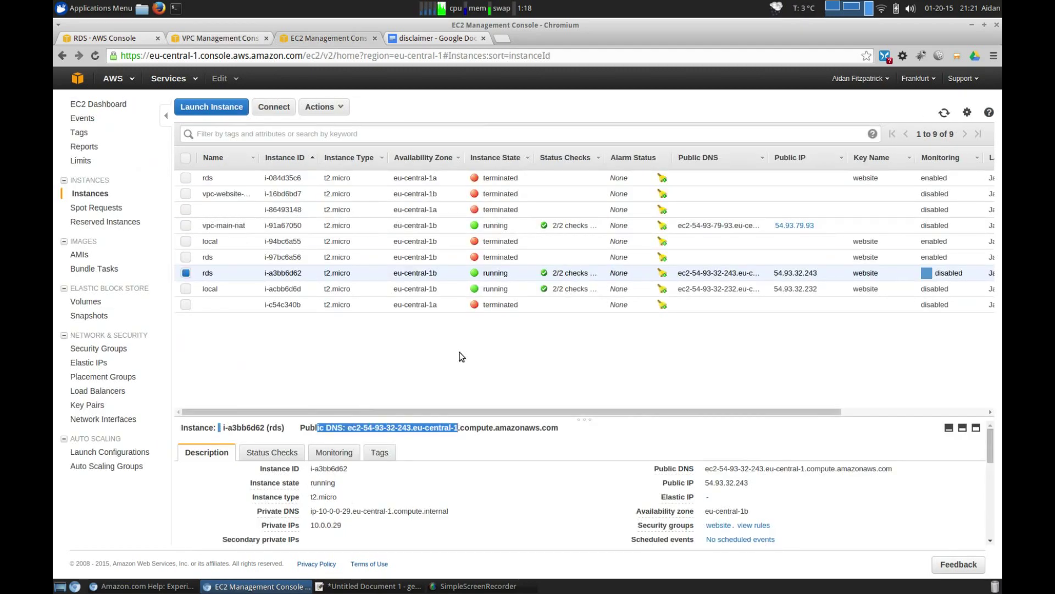
{"action": "left_click", "coordinate": [452, 370]}
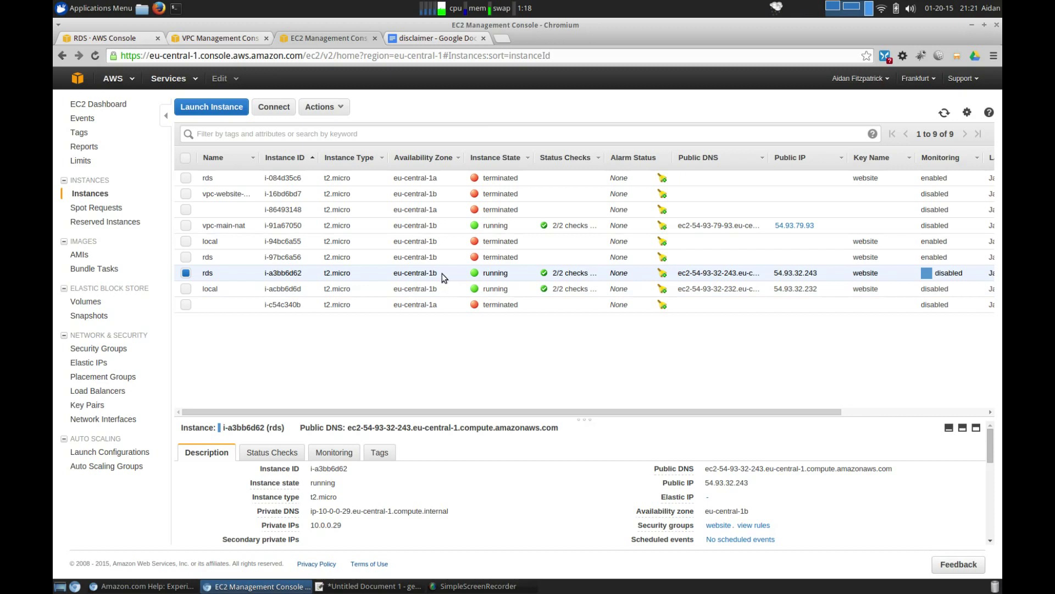
Show the connection instructions for the rds EC2 instance and change to the Downloads folder in a terminal
{"action": "left_click", "coordinate": [259, 107]}
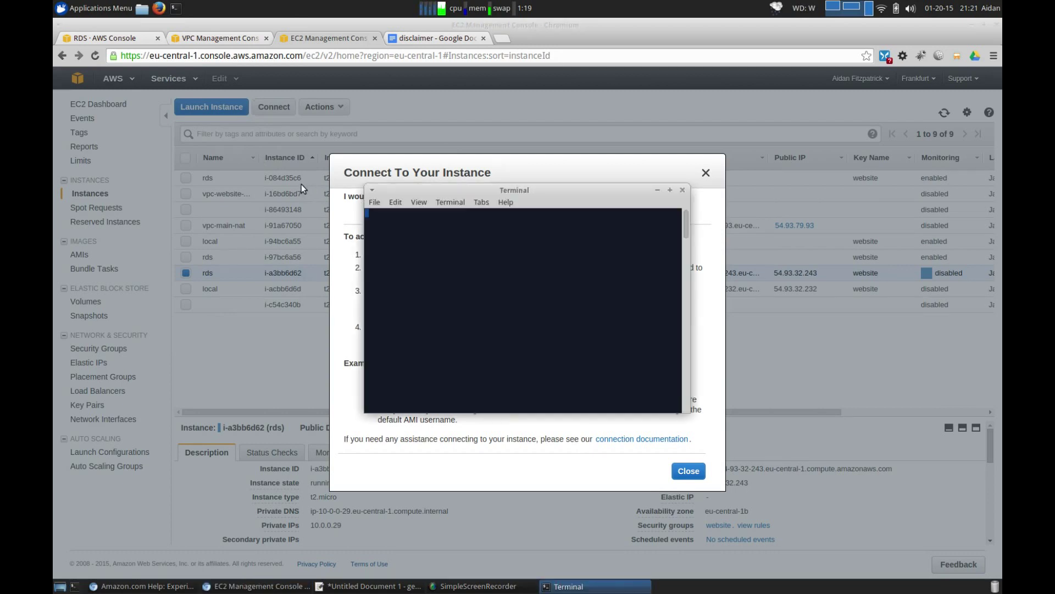
{"action": "type", "text": "cd Dow"}
{"action": "key", "text": "Tab"}
{"action": "key", "text": "Return"}
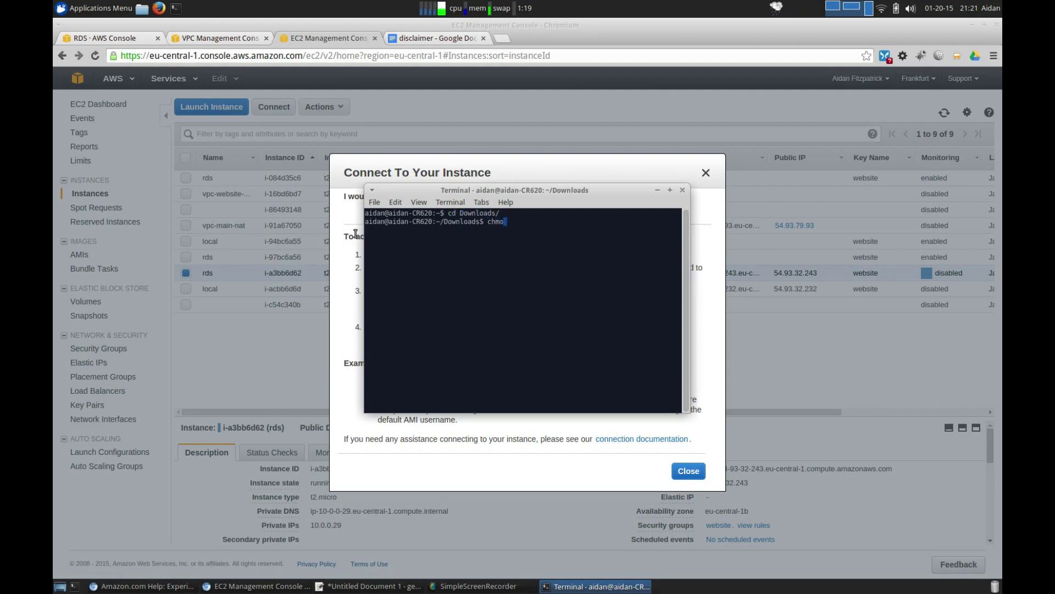
Restrict the private key file's permissions in the terminal with chmod 400 website.pem
{"action": "left_click", "coordinate": [356, 233]}
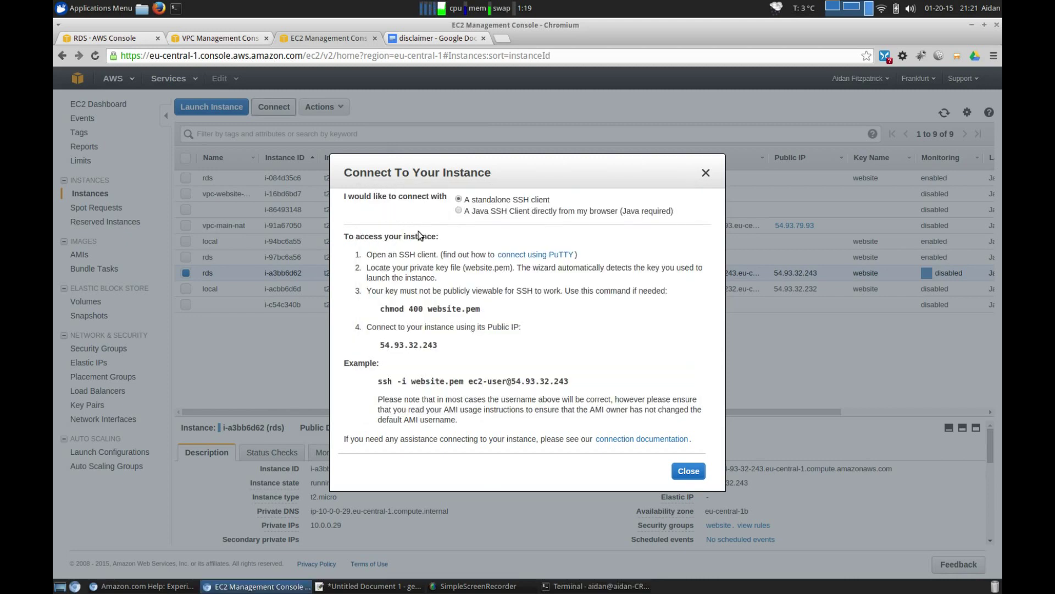
{"action": "triple_click", "coordinate": [452, 309]}
{"action": "key", "text": "alt+Tab"}
{"action": "type", "text": "chmod 400 website.pem"}
{"action": "key", "text": "Return"}
{"action": "key", "text": "alt+Tab"}
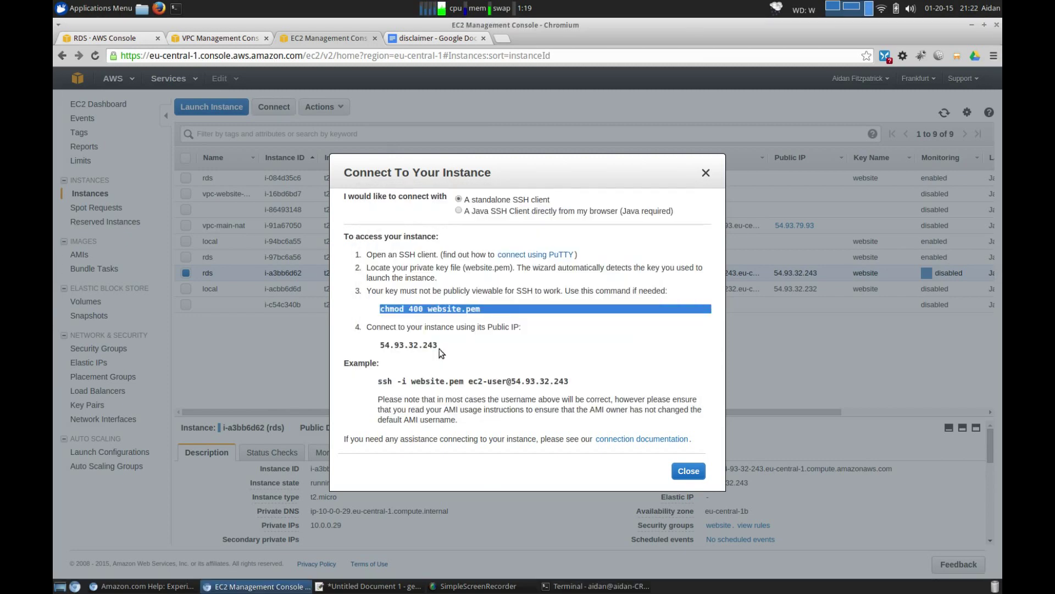
{"action": "triple_click", "coordinate": [429, 381]}
{"action": "key", "text": "alt+Tab"}
{"action": "key", "text": "ctrl+shift+v"}
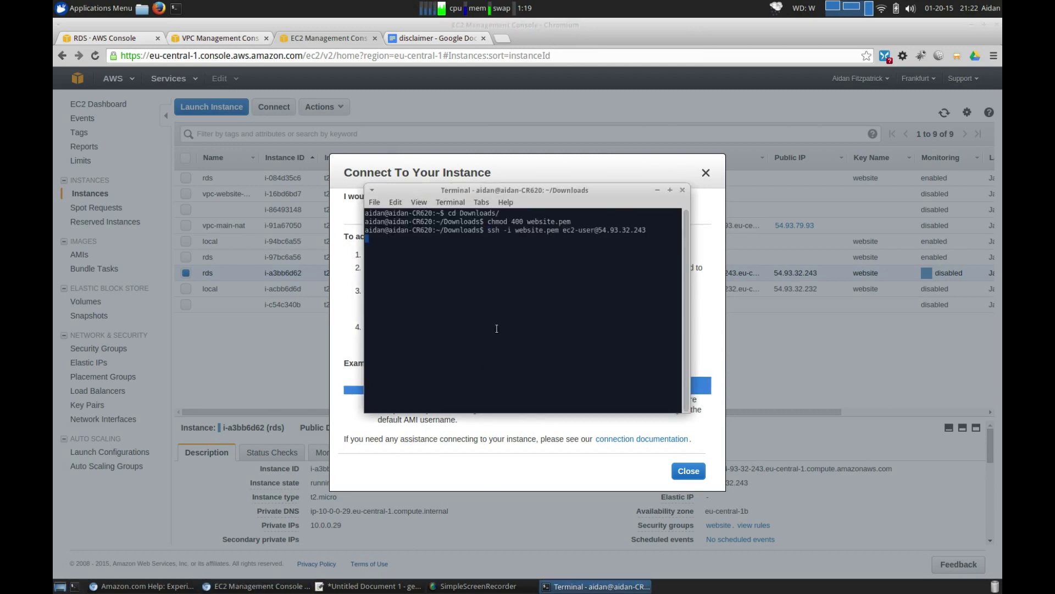
{"action": "key", "text": "Return"}
{"action": "type", "text": "yes"}
{"action": "key", "text": "Return"}
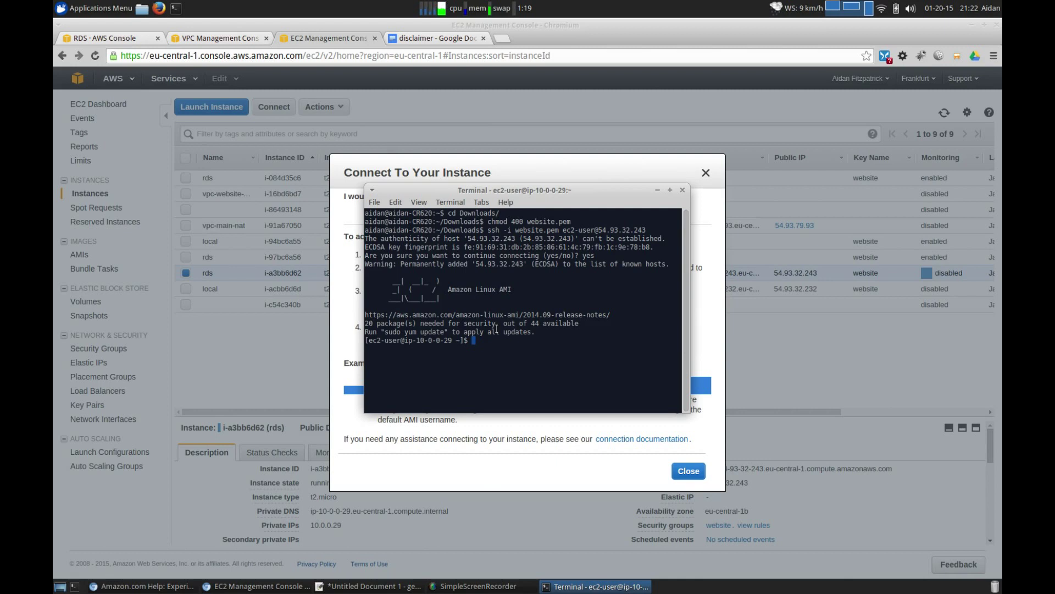
Log out of the rds instance and close its connection instructions in the EC2 console
{"action": "type", "text": "logout"}
{"action": "key", "text": "Return"}
{"action": "left_click", "coordinate": [691, 471]}
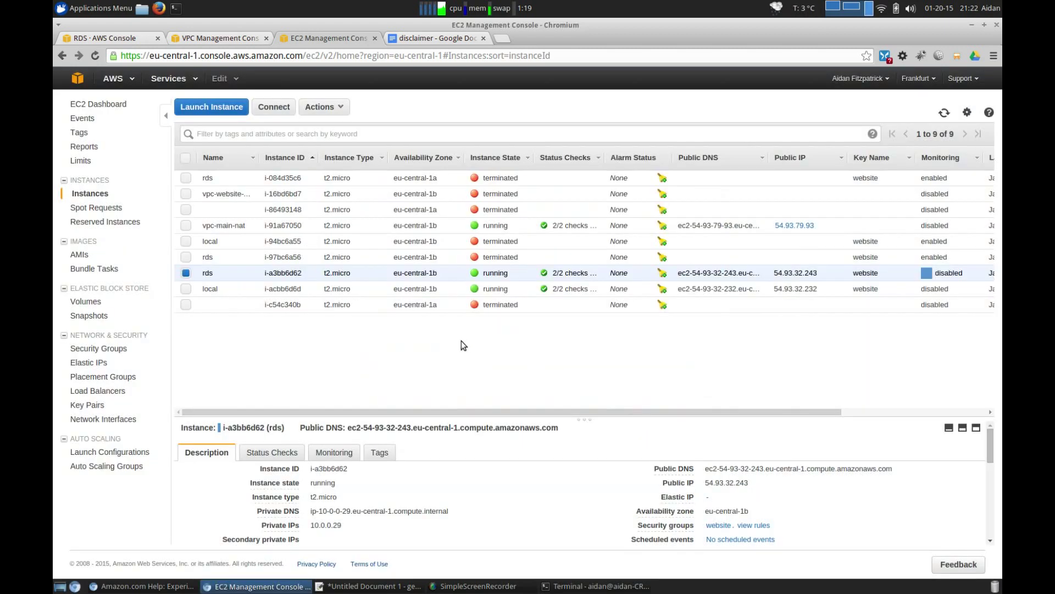
{"action": "left_click", "coordinate": [422, 289]}
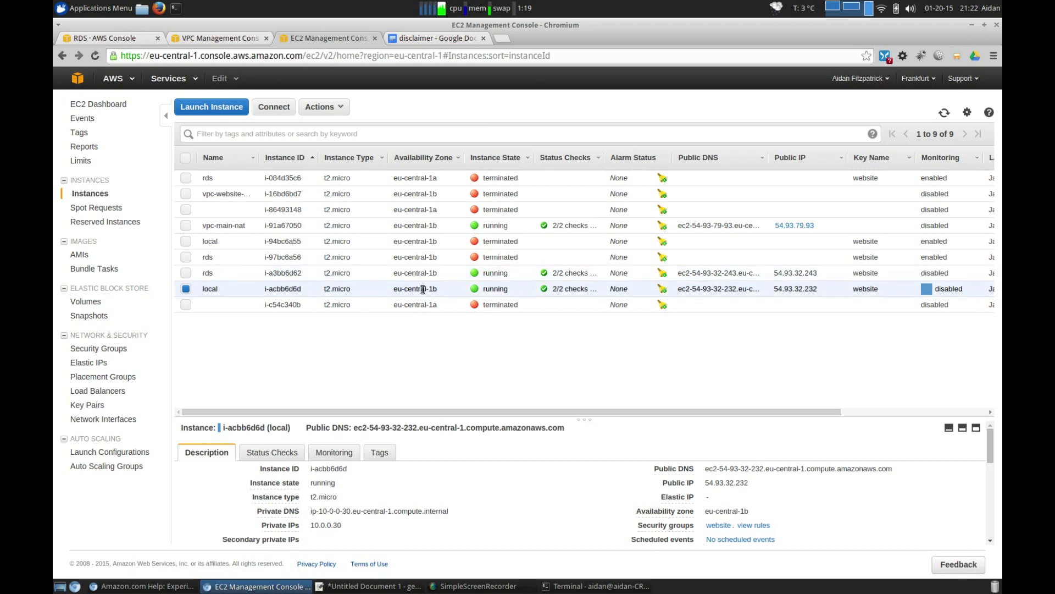
{"action": "left_click", "coordinate": [267, 111]}
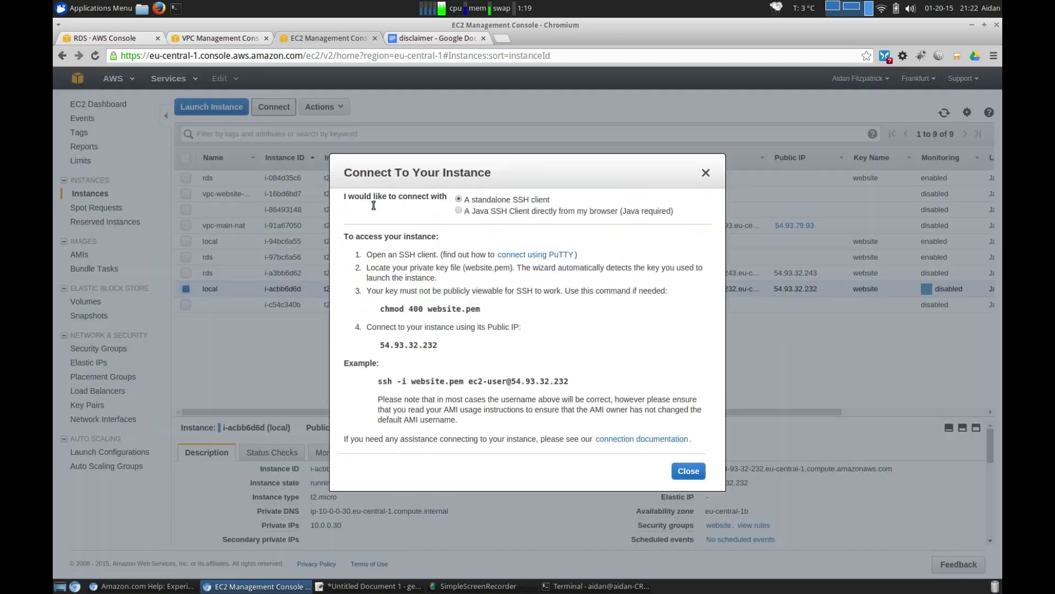
{"action": "triple_click", "coordinate": [462, 381]}
{"action": "key", "text": "alt+Tab"}
{"action": "key", "text": "ctrl+shift+v"}
{"action": "key", "text": "Return"}
{"action": "type", "text": "yes"}
{"action": "key", "text": "Return"}
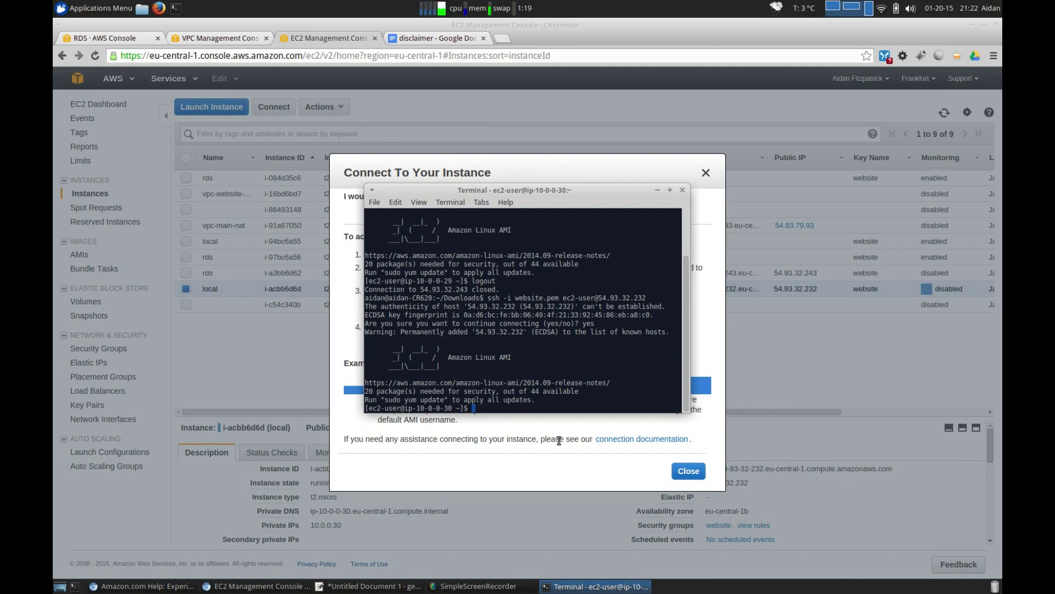
Log out of the local instance and exit the terminal
{"action": "type", "text": "ogout"}
{"action": "key", "text": "Return"}
{"action": "type", "text": "exit"}
{"action": "key", "text": "Return"}
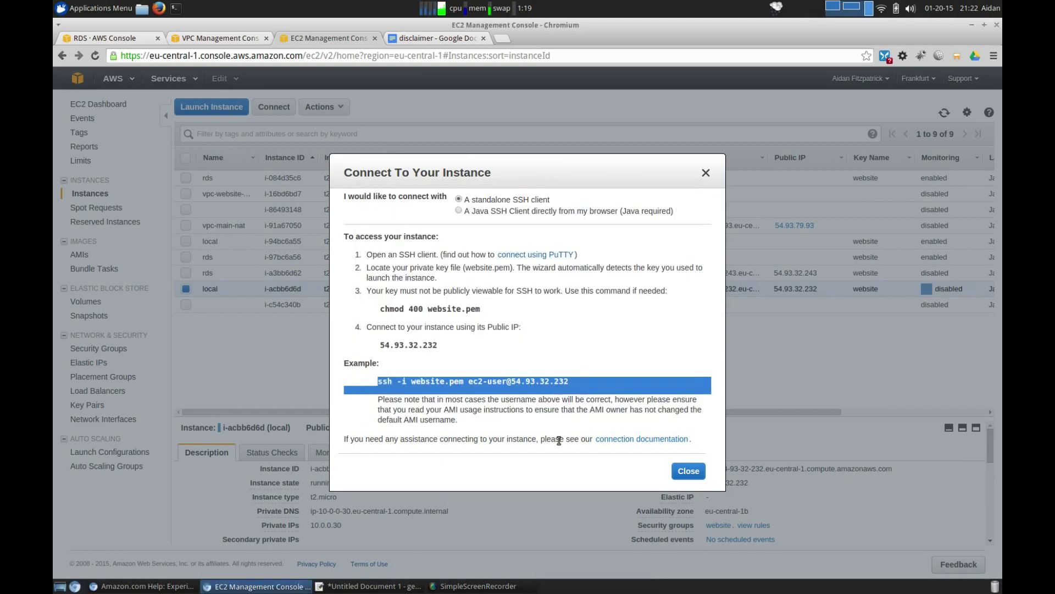